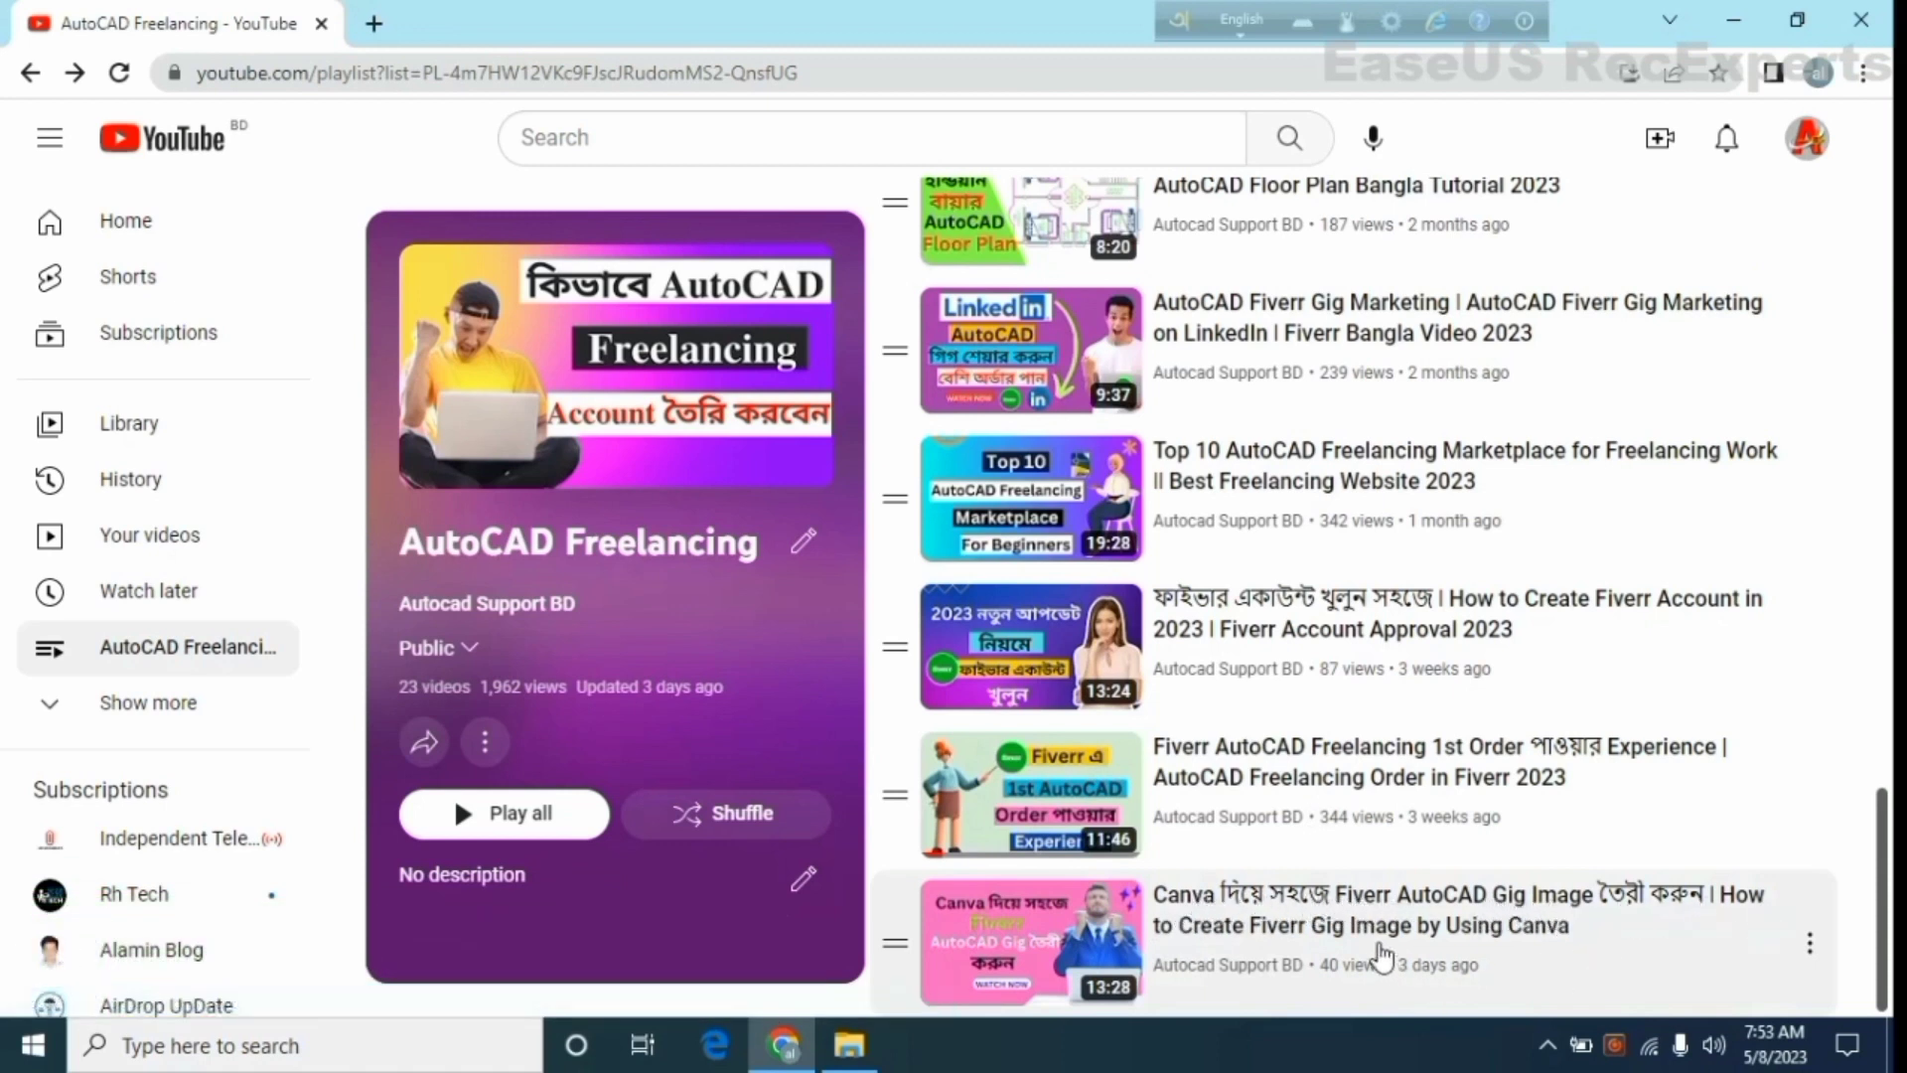
Look through the videos listed in the AutoCAD Freelancing playlist
scroll(1295, 824, up, 1)
scroll(1304, 866, up, 7)
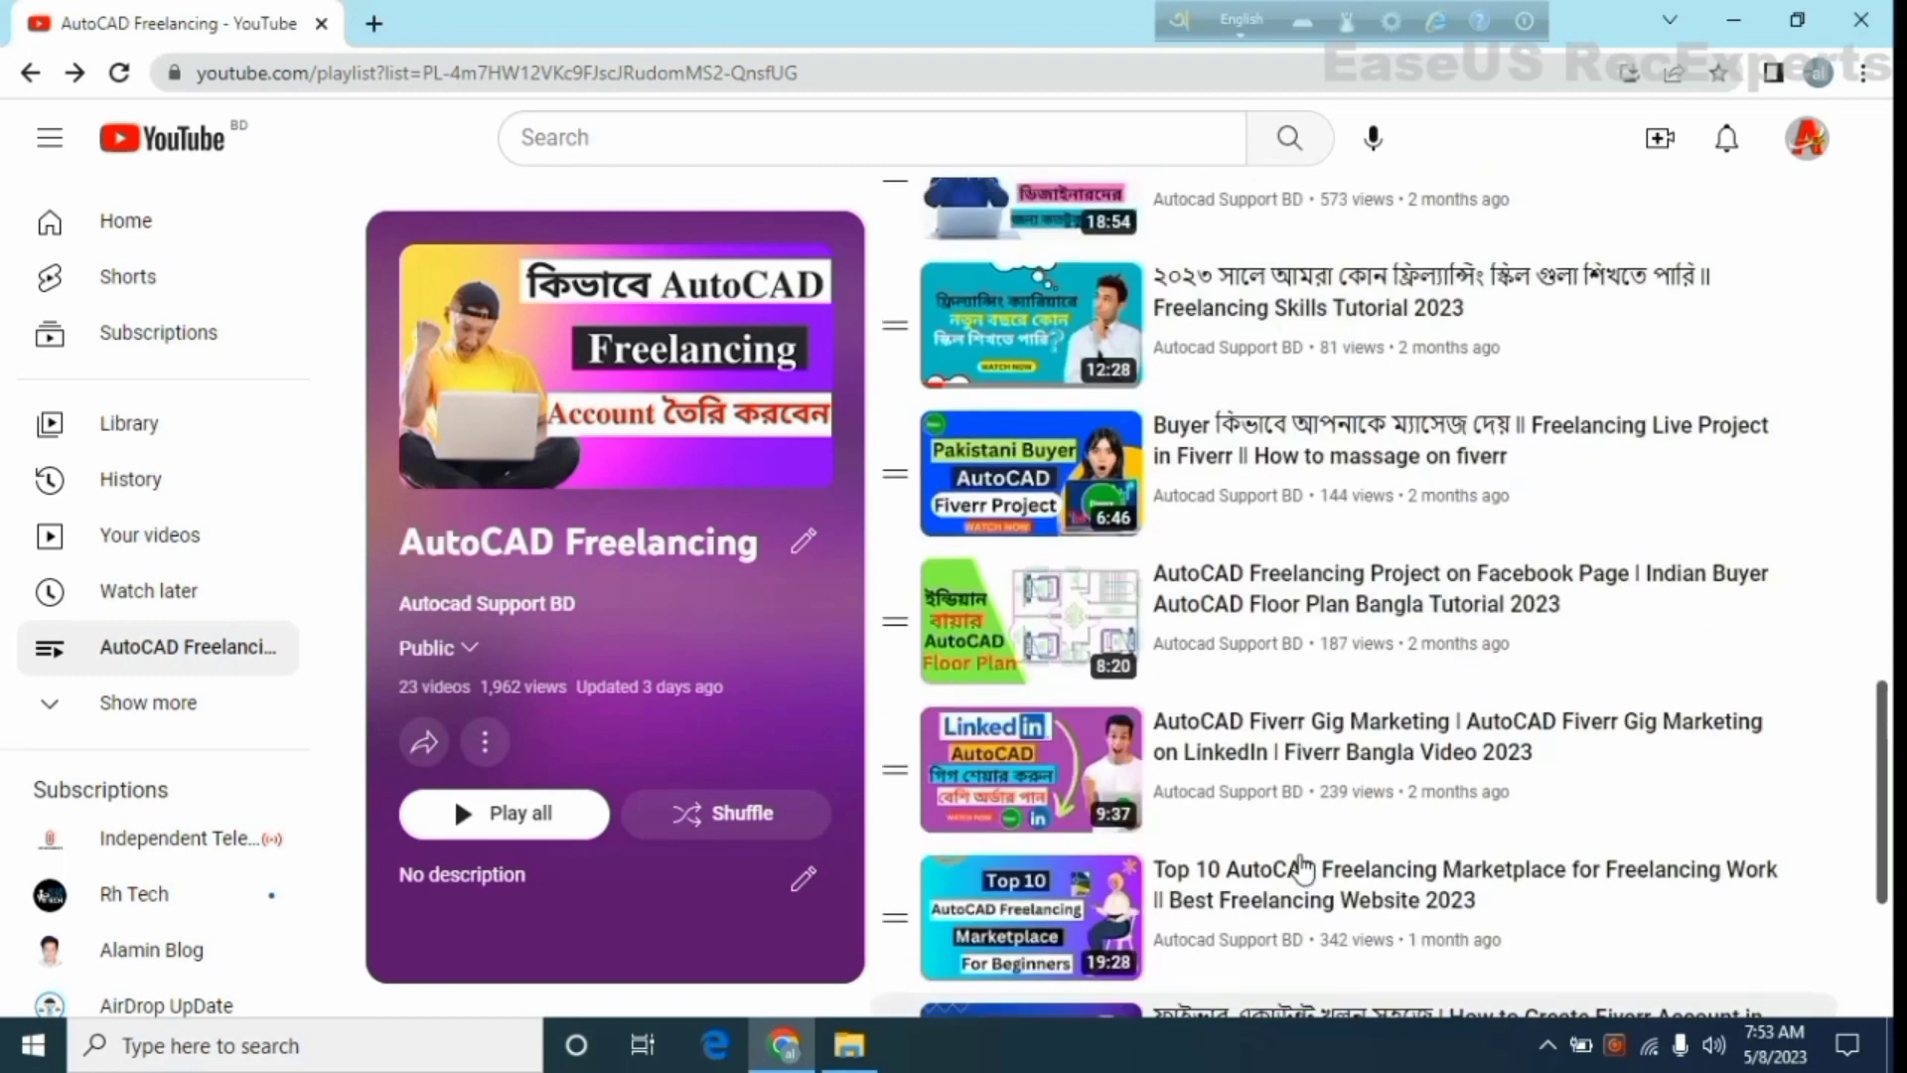
scroll(1304, 867, up, 6)
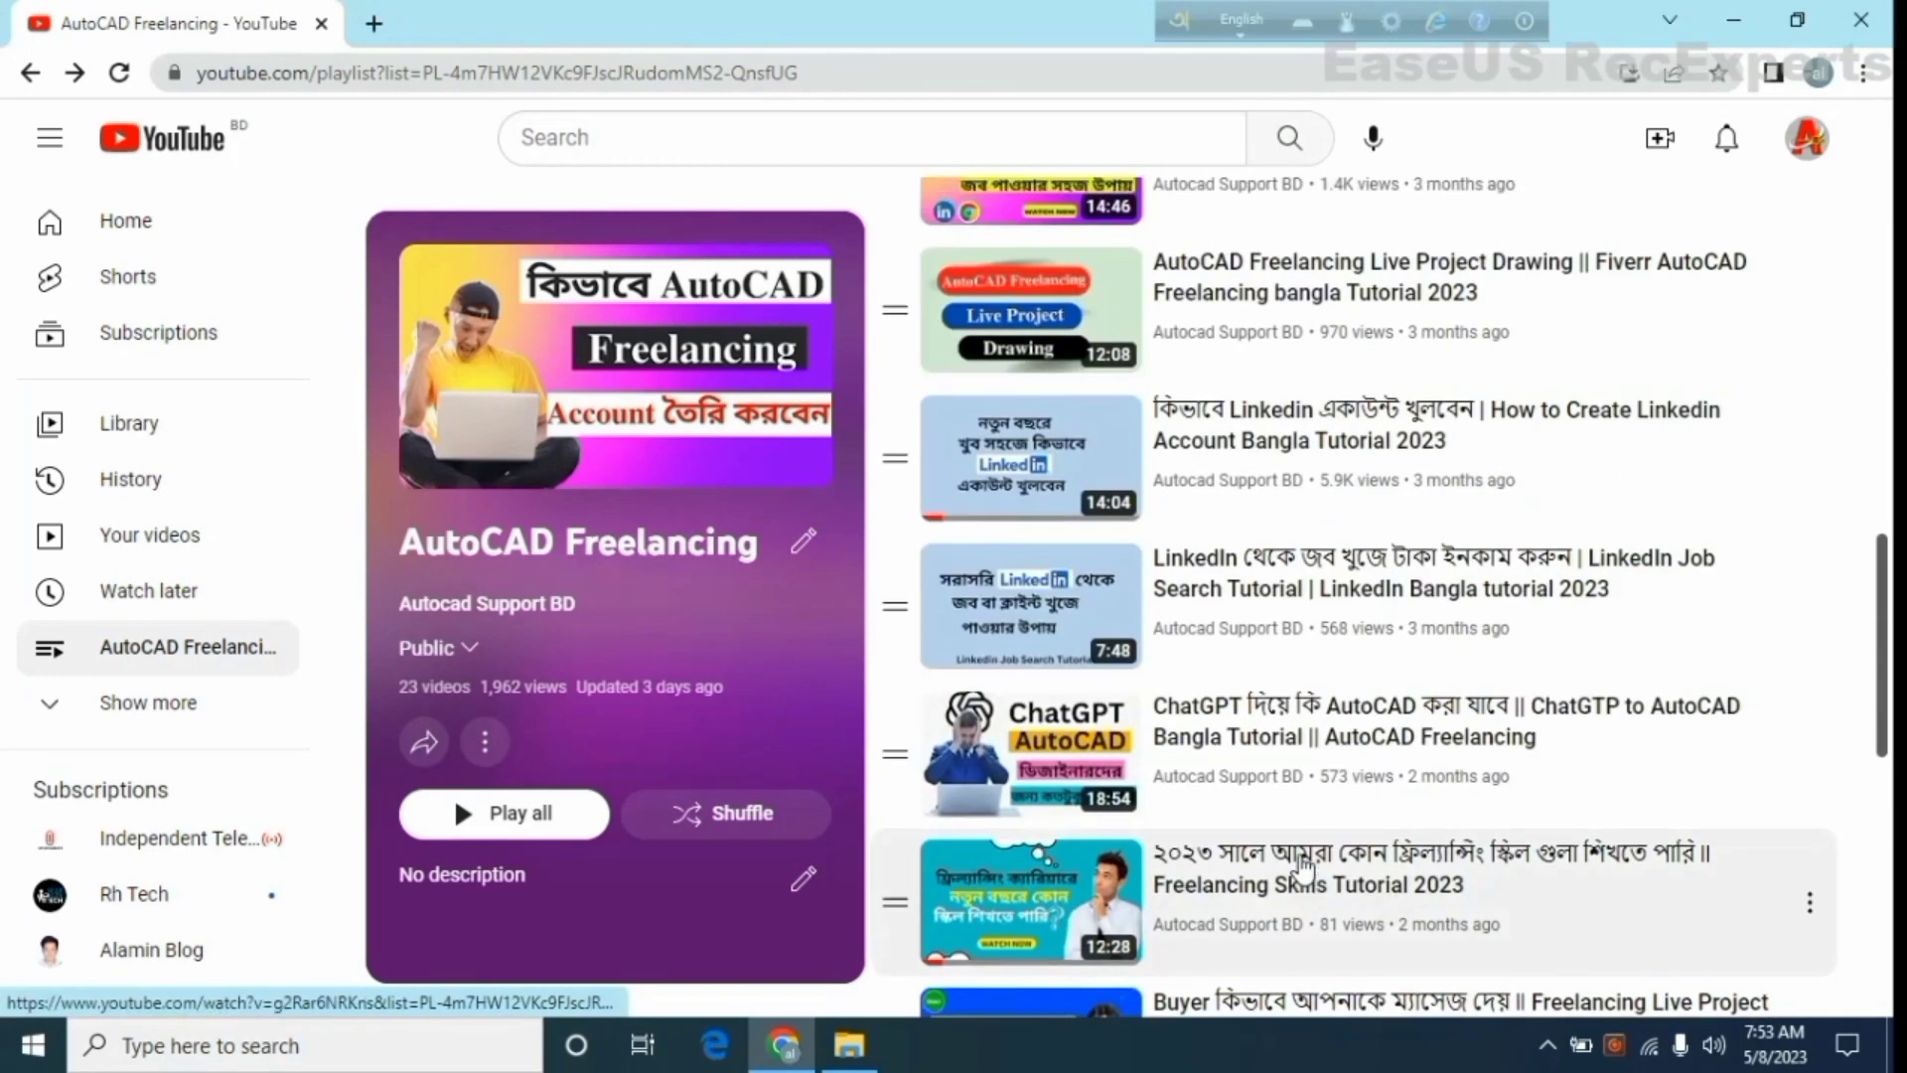
scroll(1304, 869, up, 7)
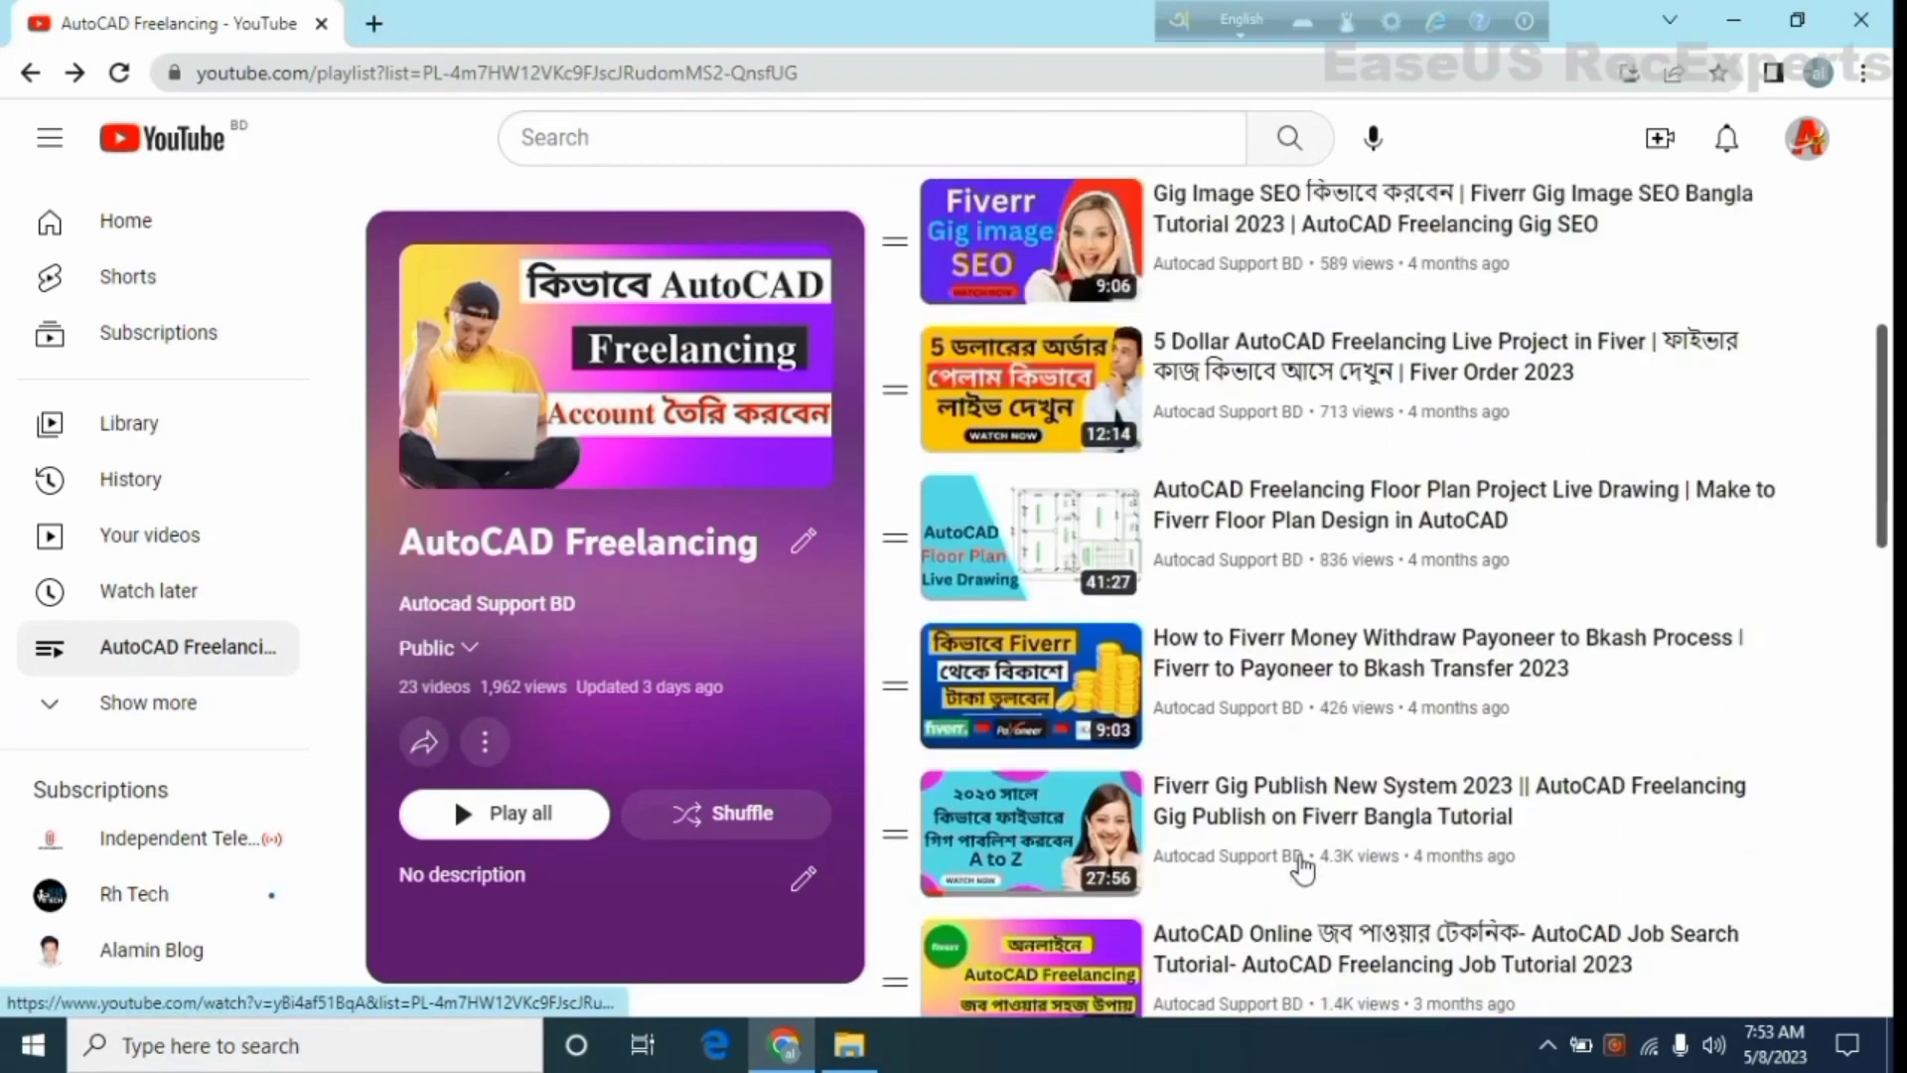
scroll(1304, 869, up, 5)
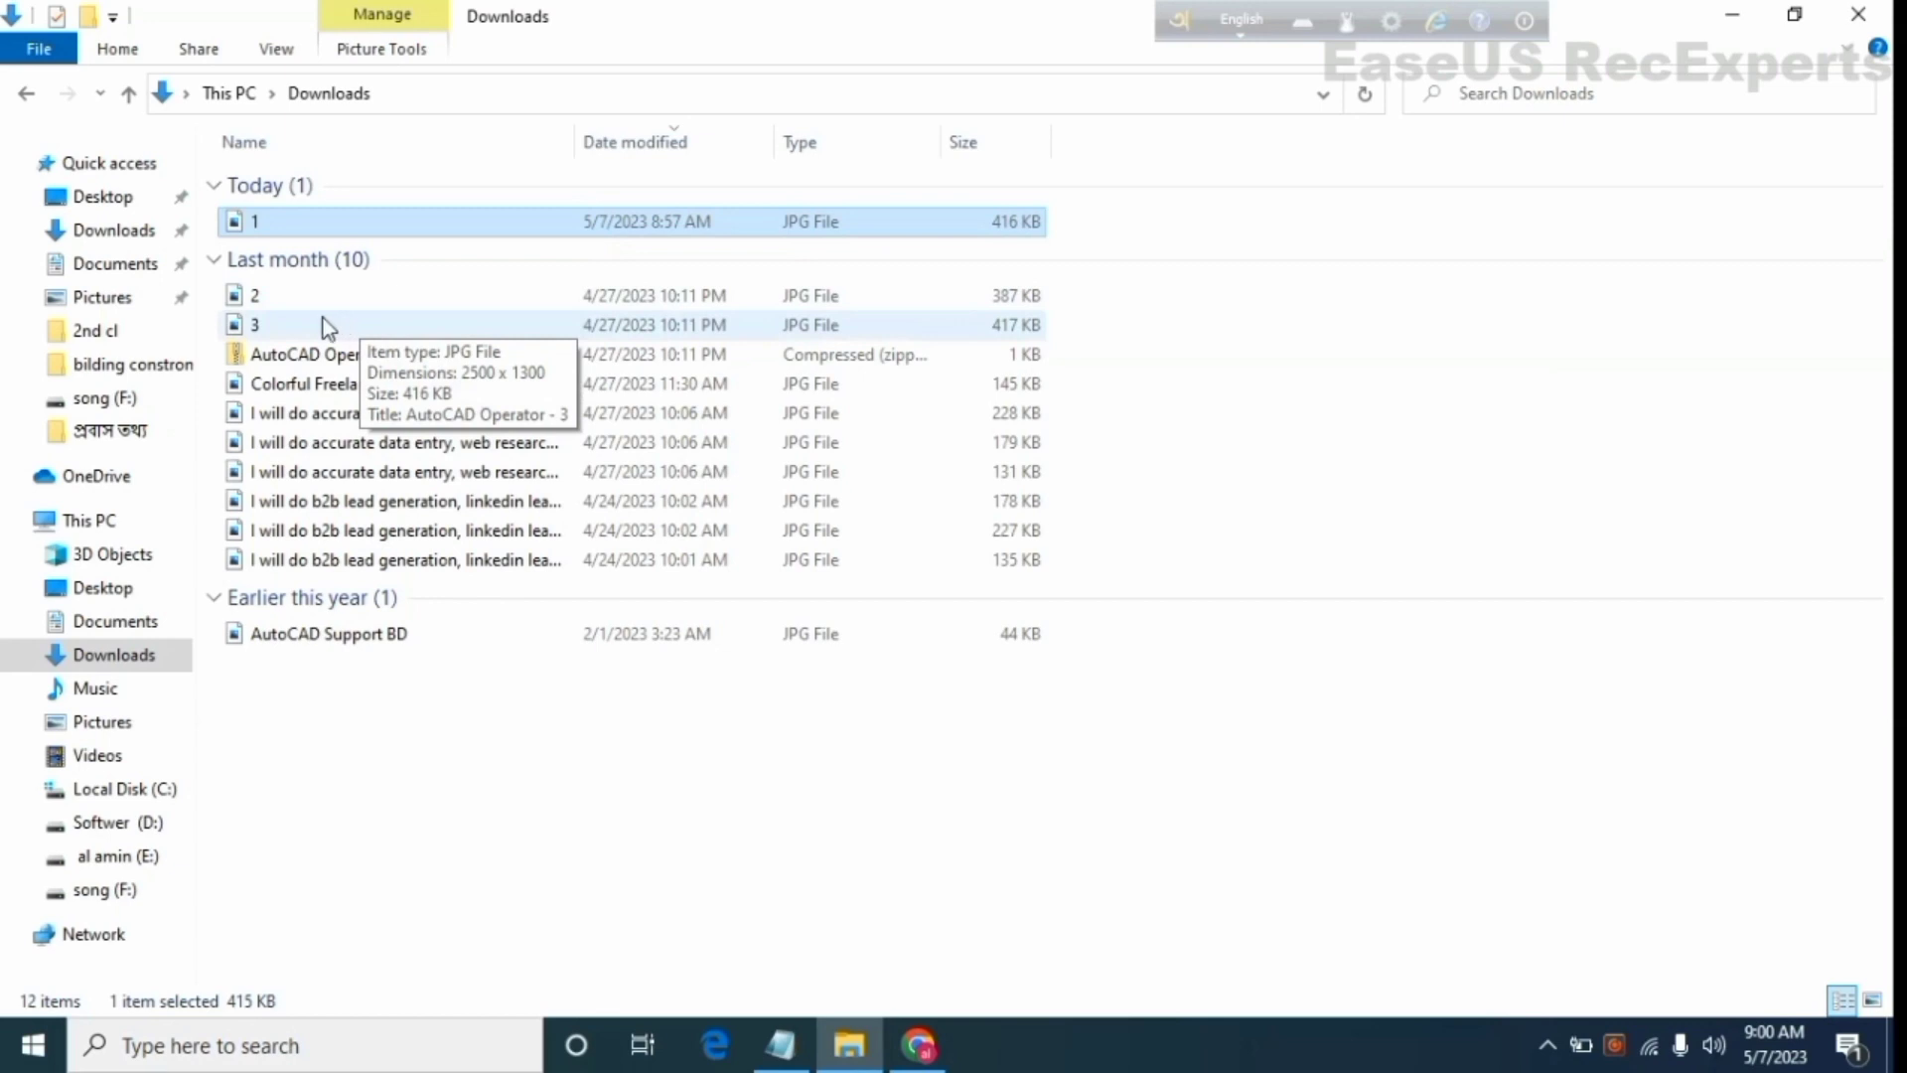
Open the detail properties of image file 1 in Downloads and make its Title field editable
right_click(279, 222)
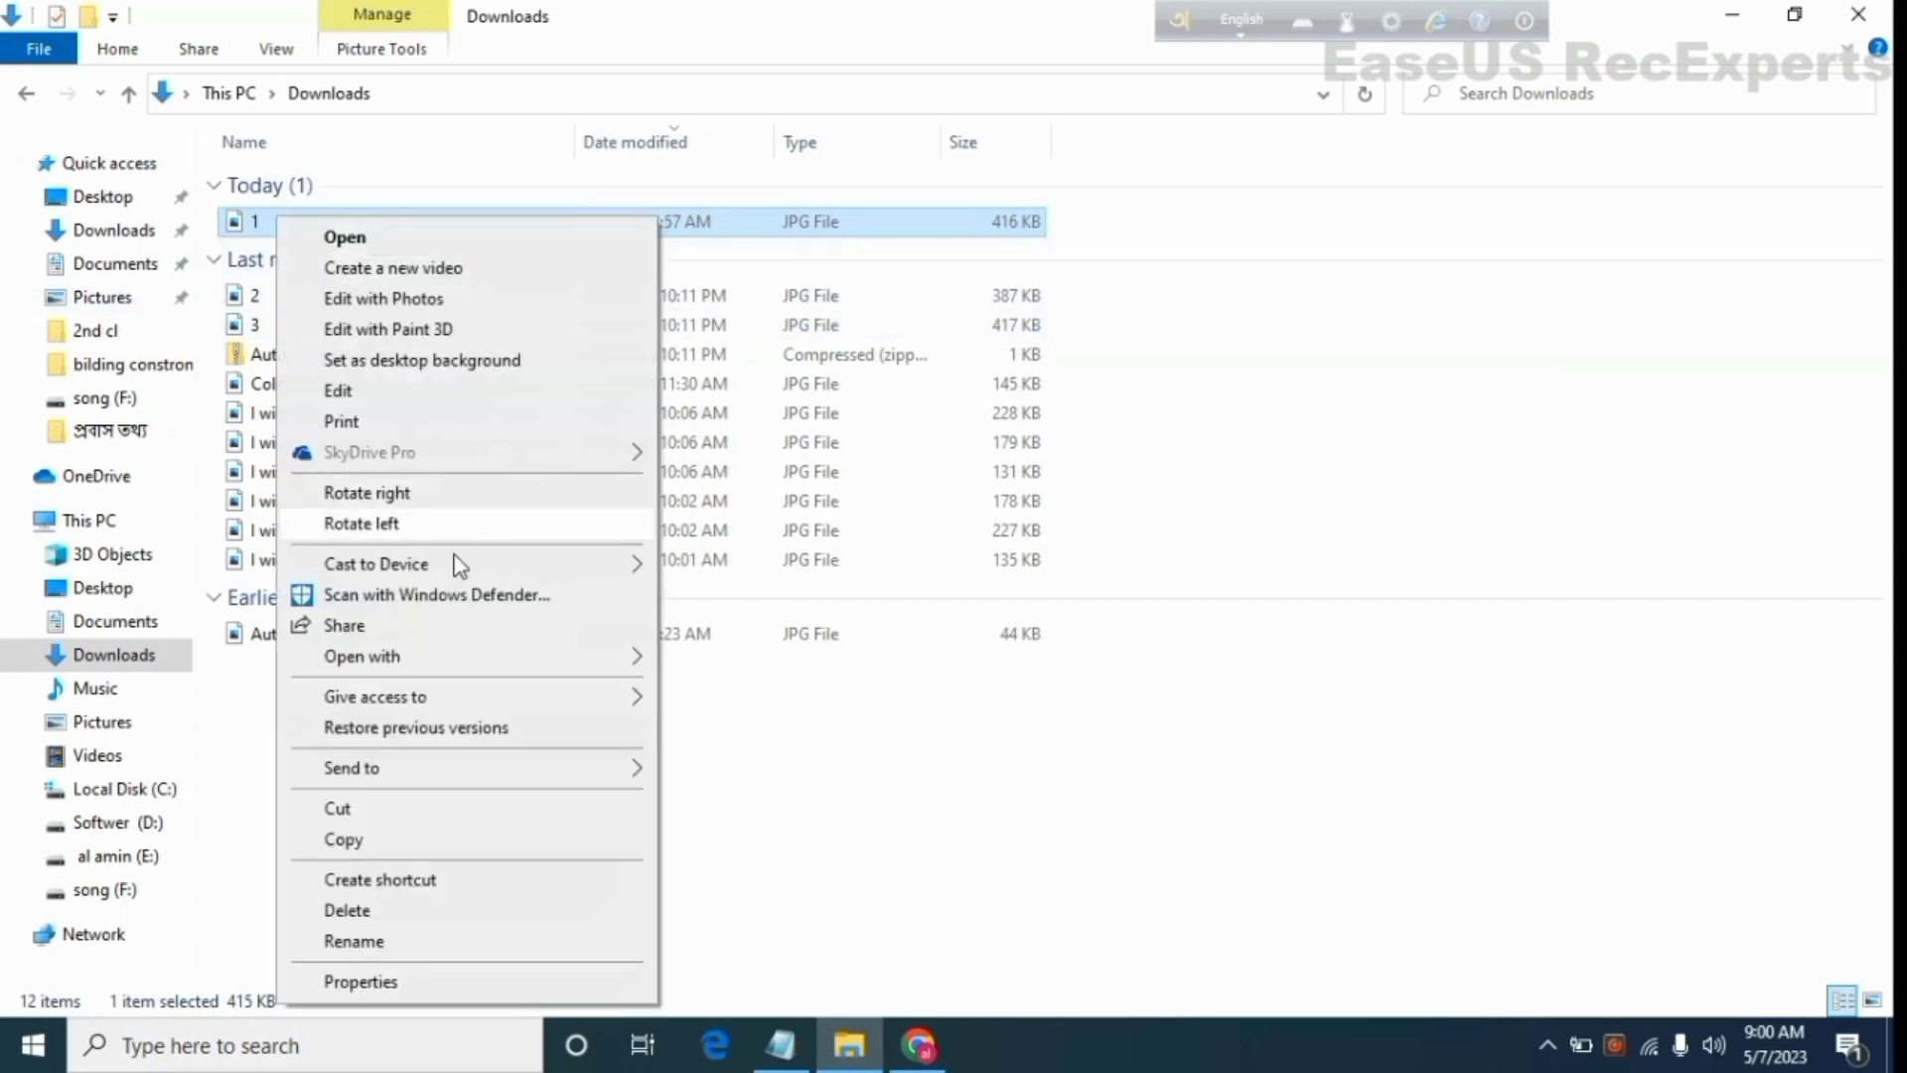
click(344, 982)
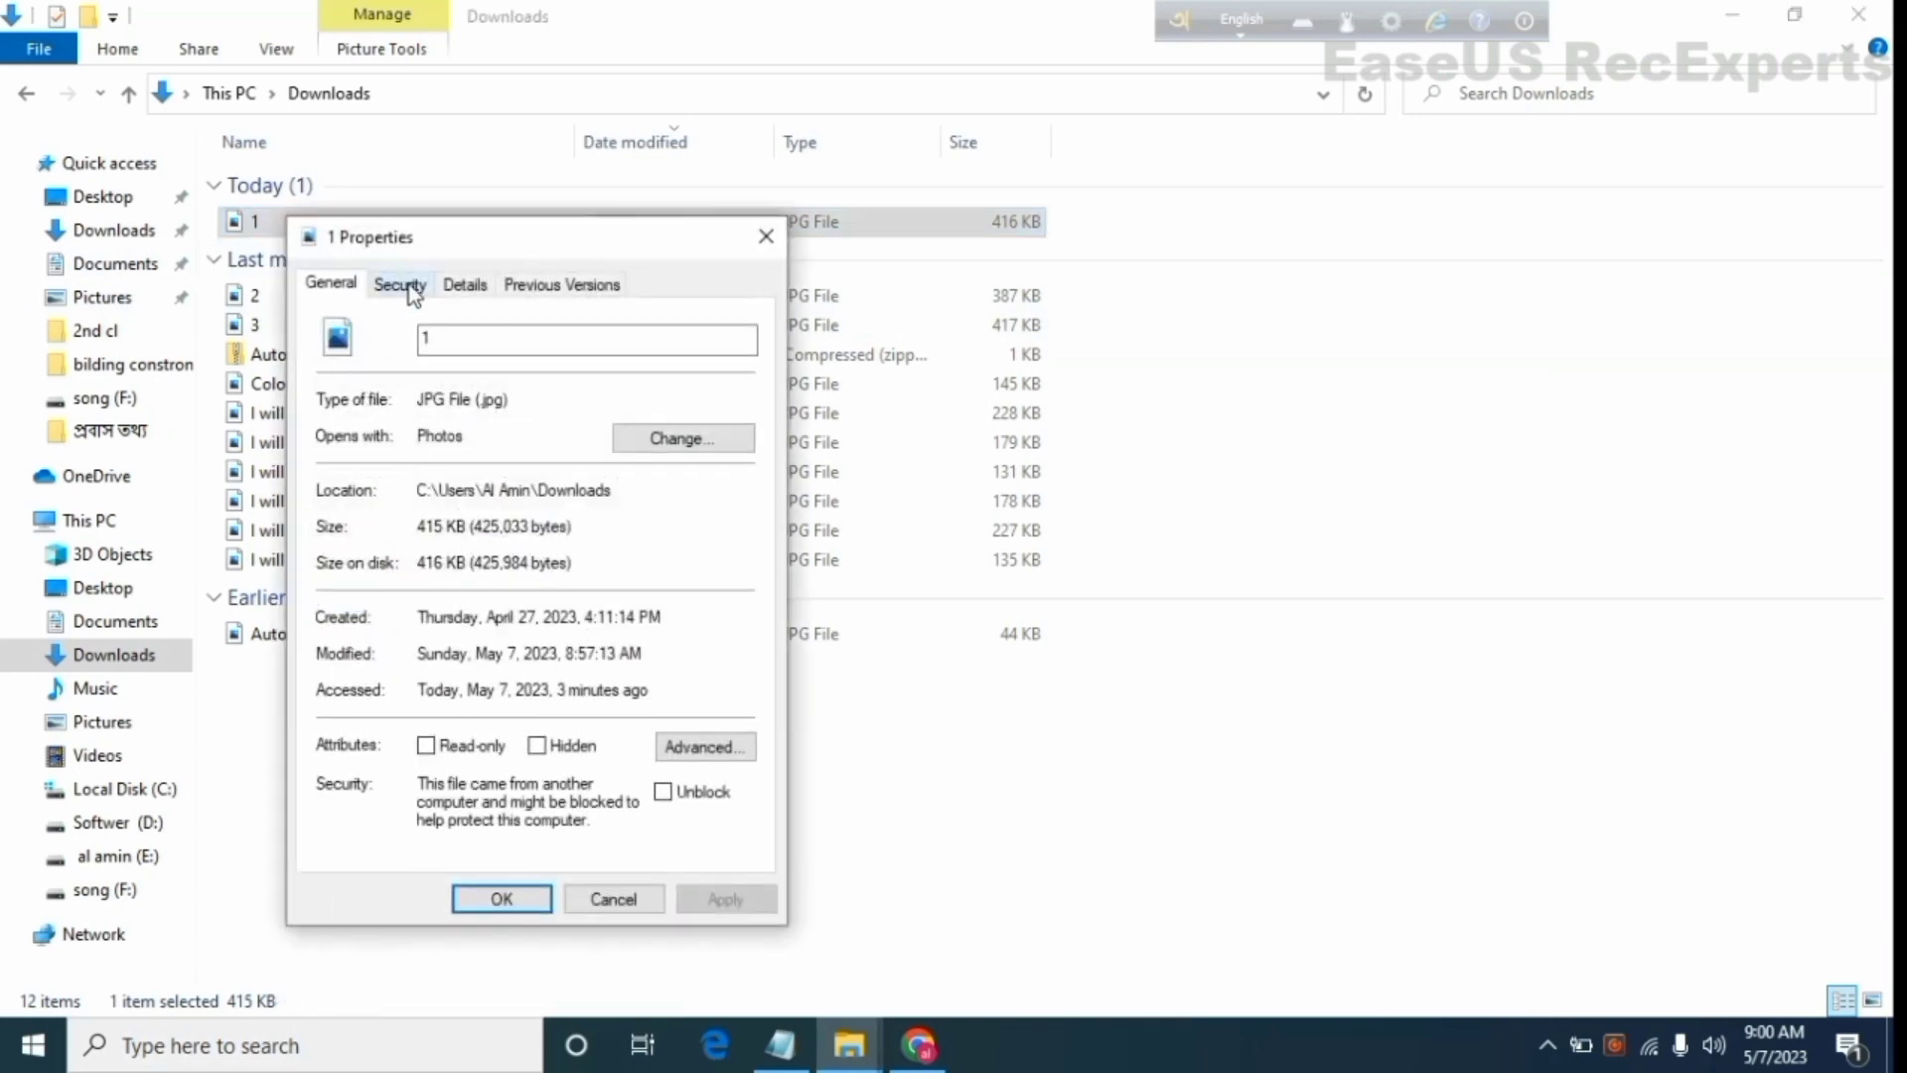
click(469, 290)
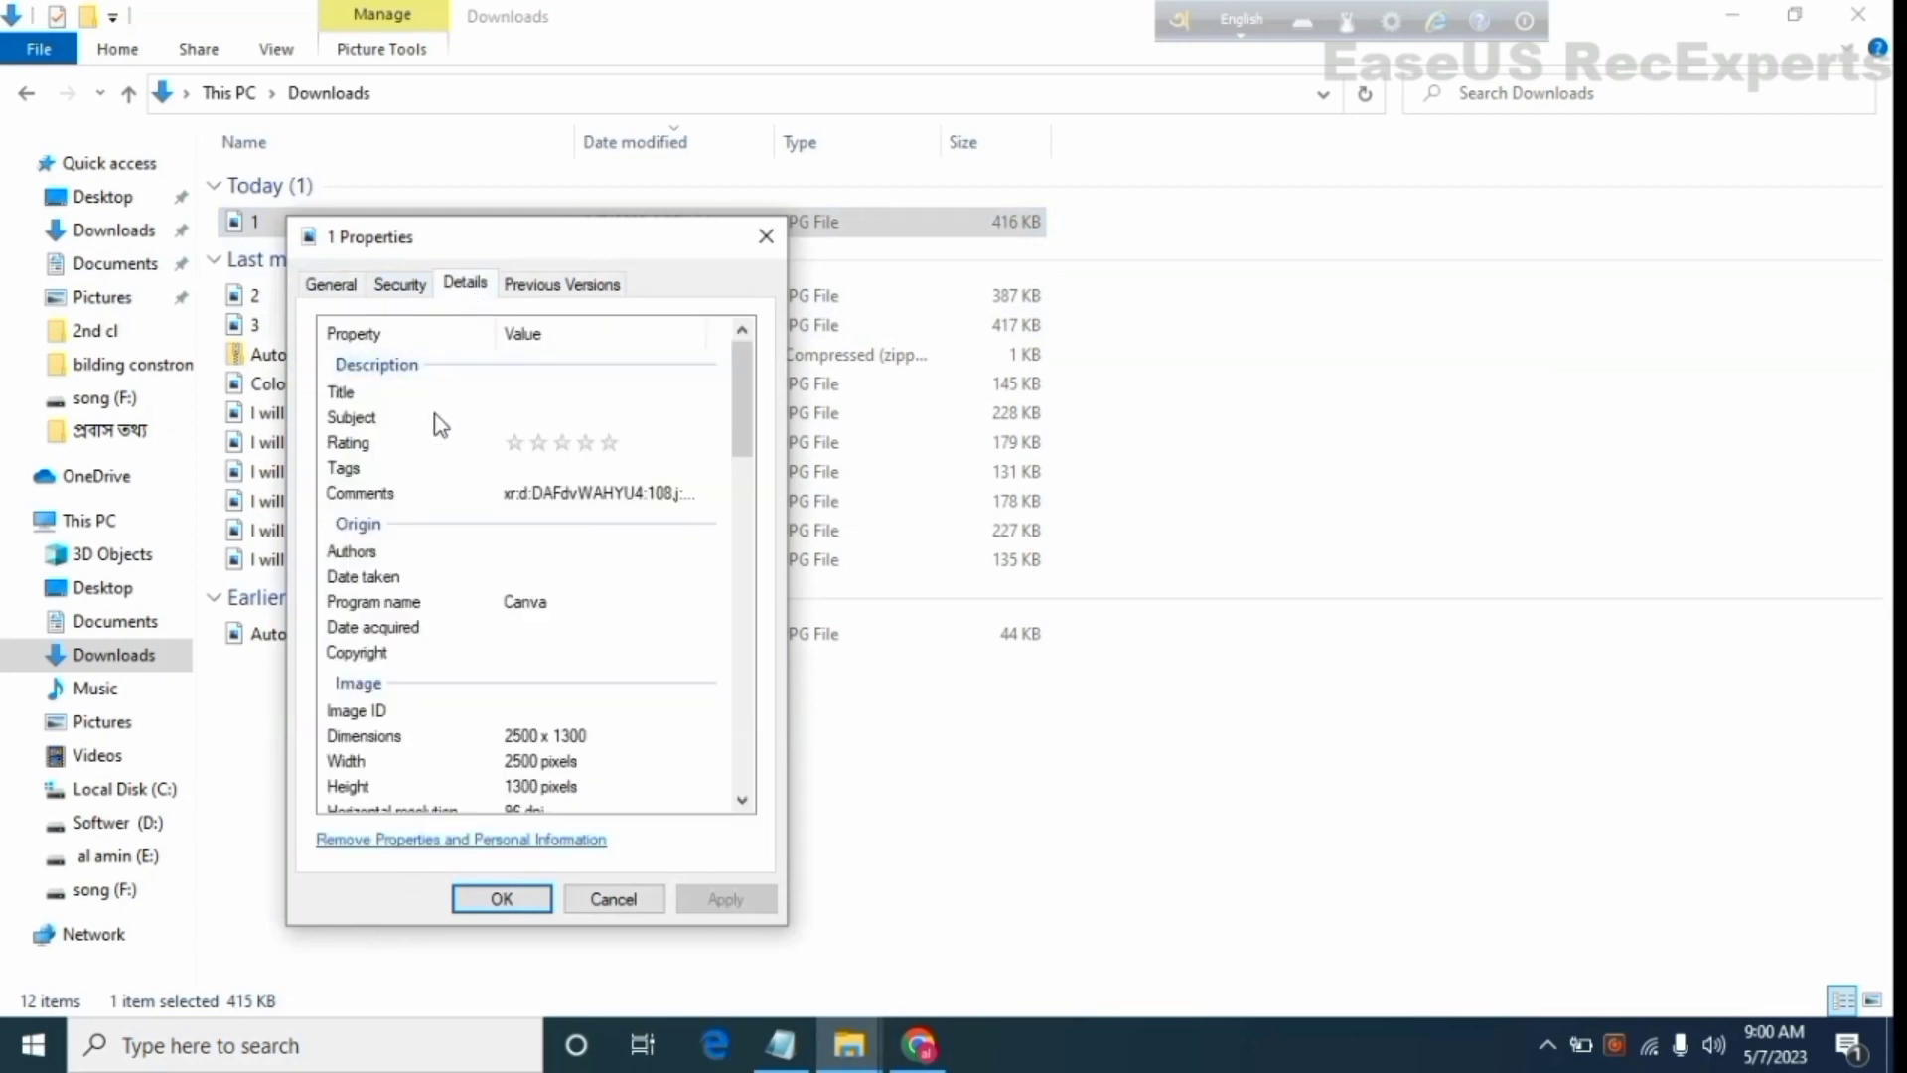
click(543, 412)
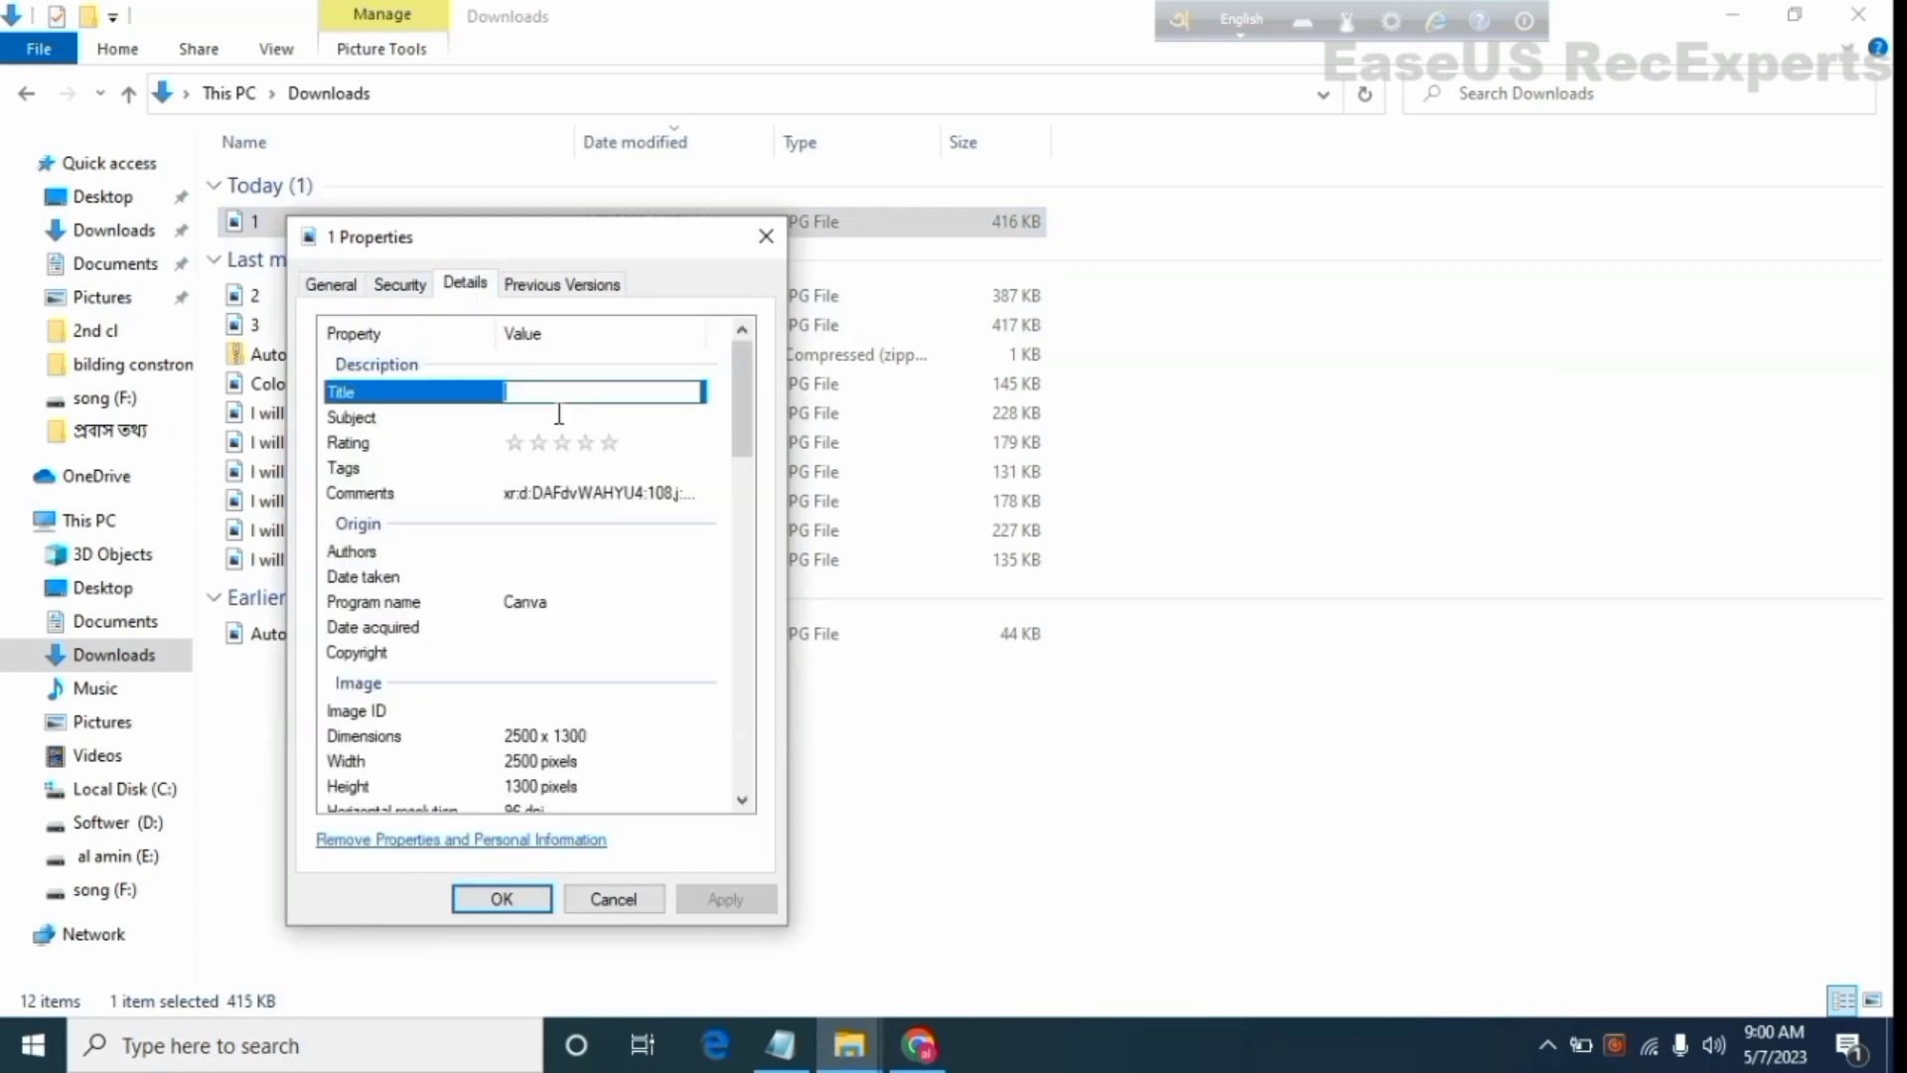
click(466, 418)
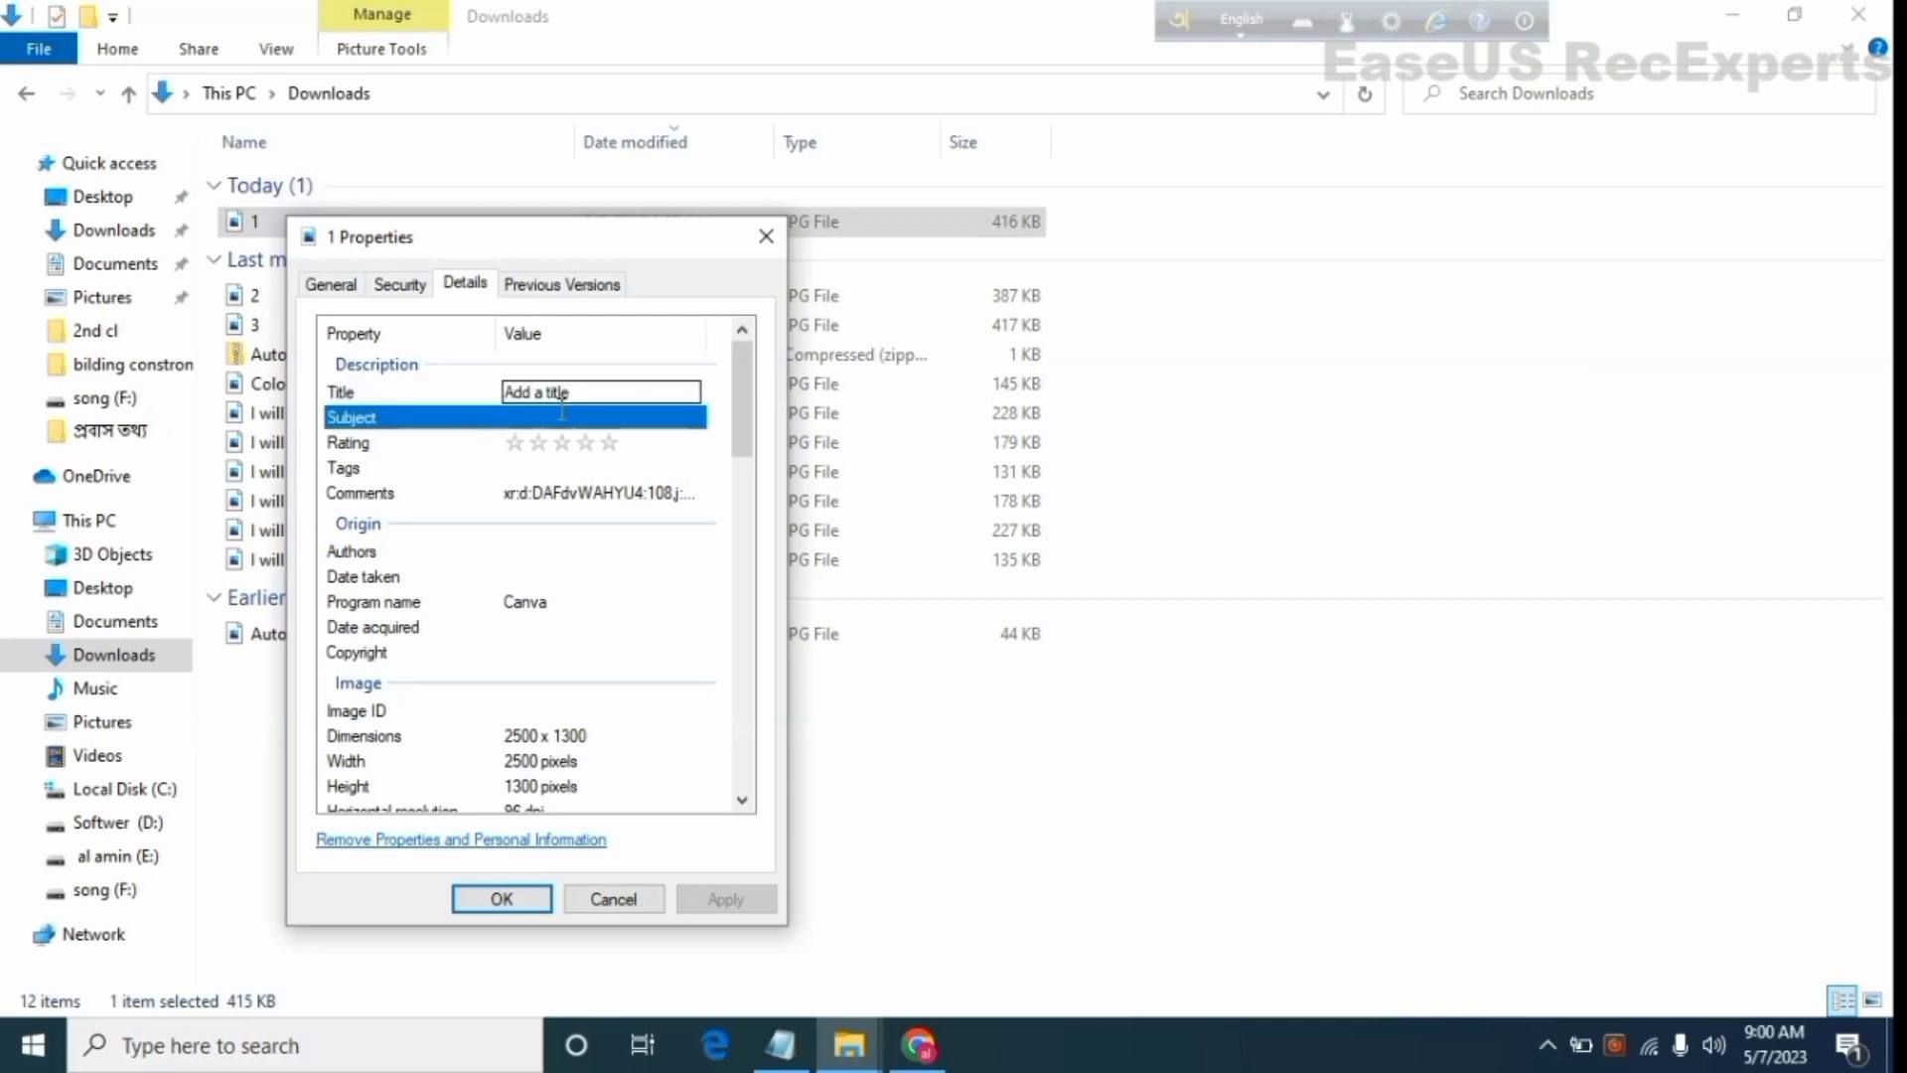
Switch to Chrome to view the Fiverr search results for autocad, and return to the image's Title property
click(919, 1044)
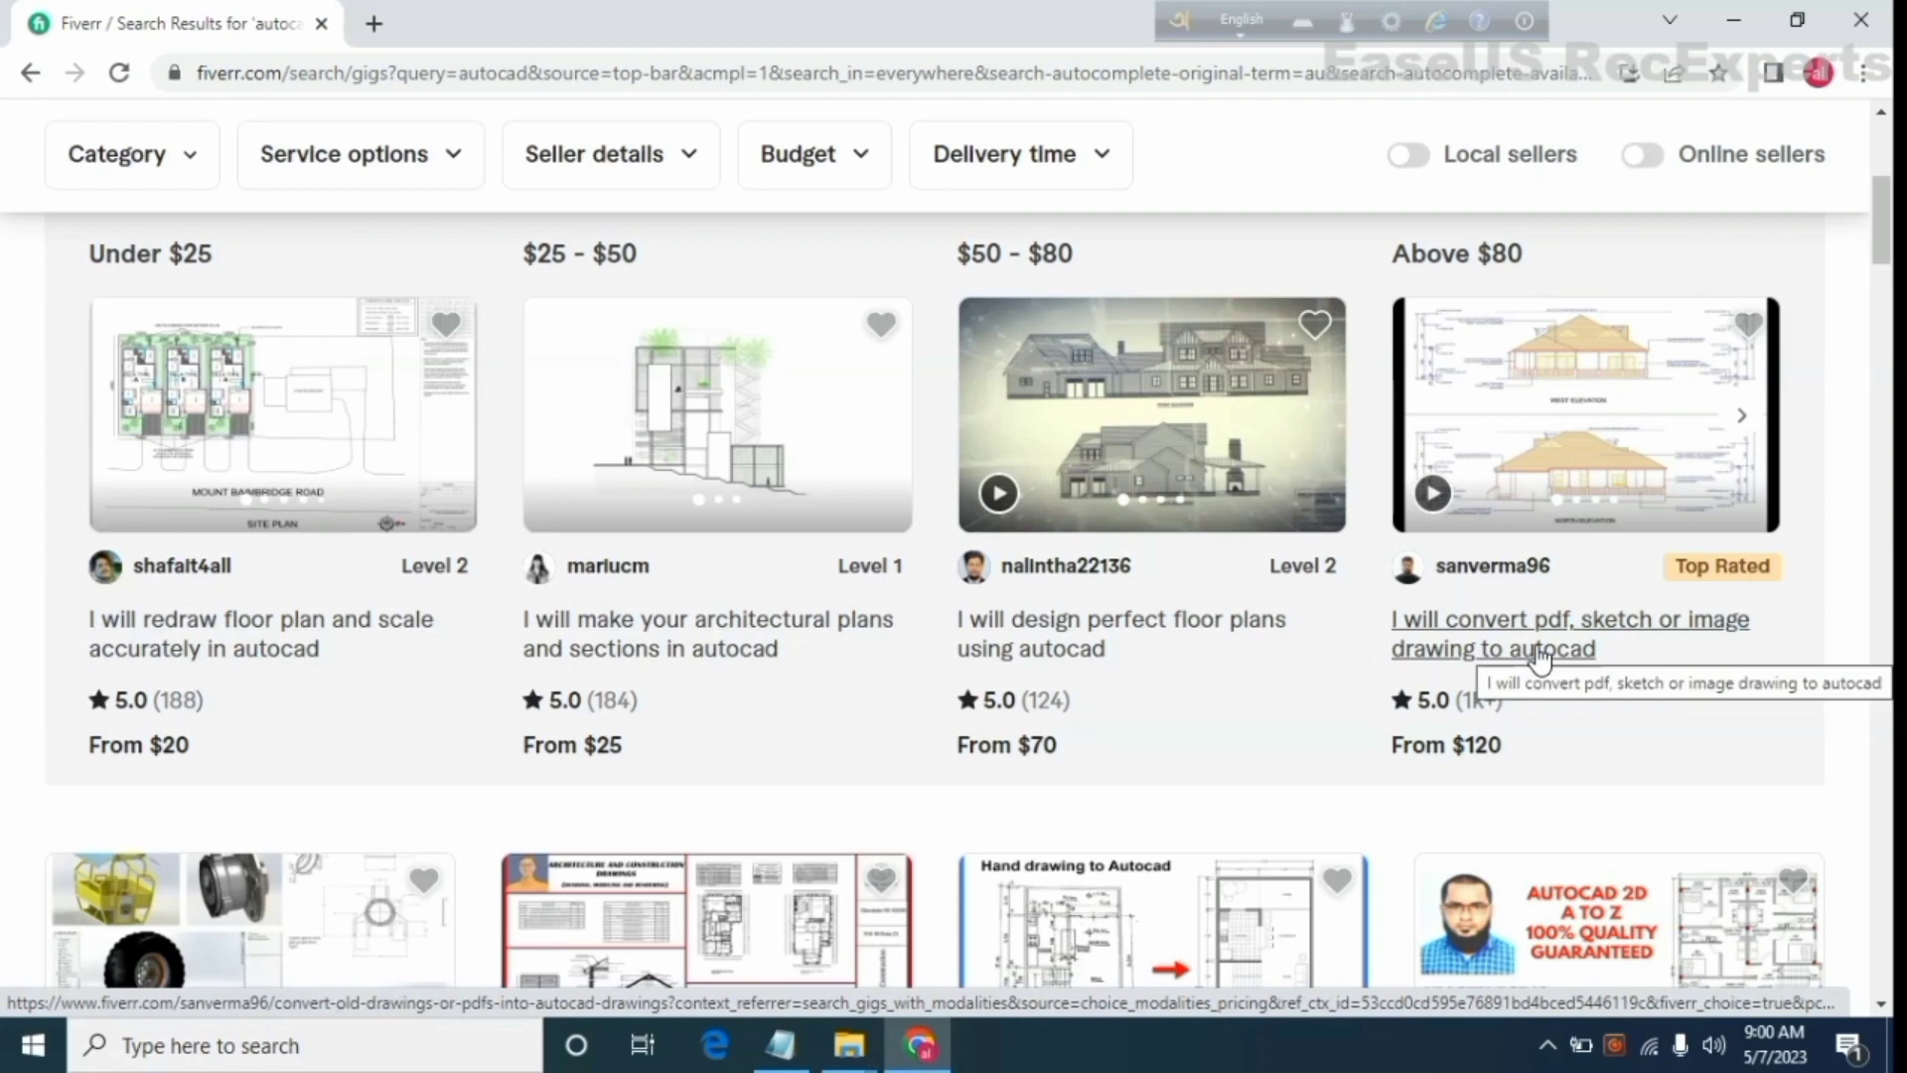
click(850, 1051)
mouse_move(849, 1053)
click(979, 954)
click(521, 390)
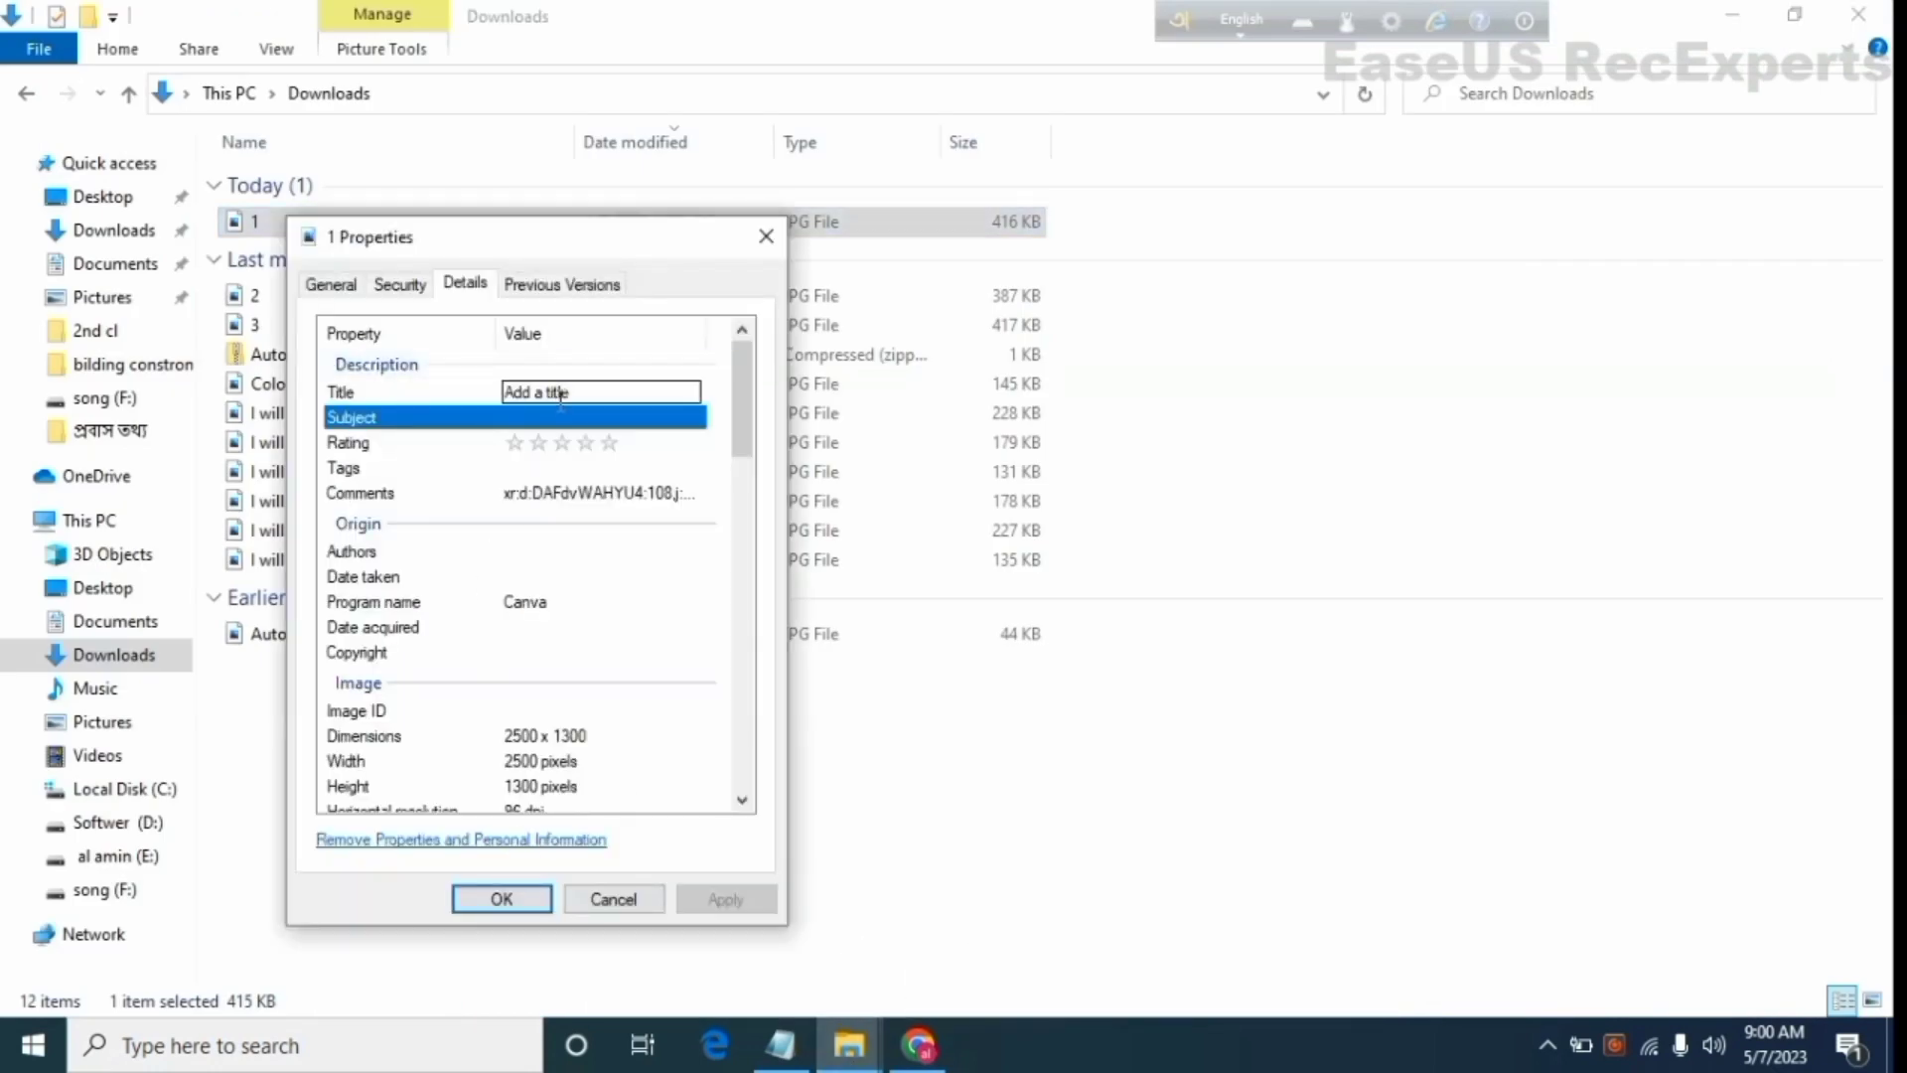
Switch to Notepad and copy the gig title "I will draw autocad 2d floor plan architectural floor plan"
click(784, 1043)
click(764, 162)
drag(764, 162, 107, 171)
right_click(232, 165)
click(318, 257)
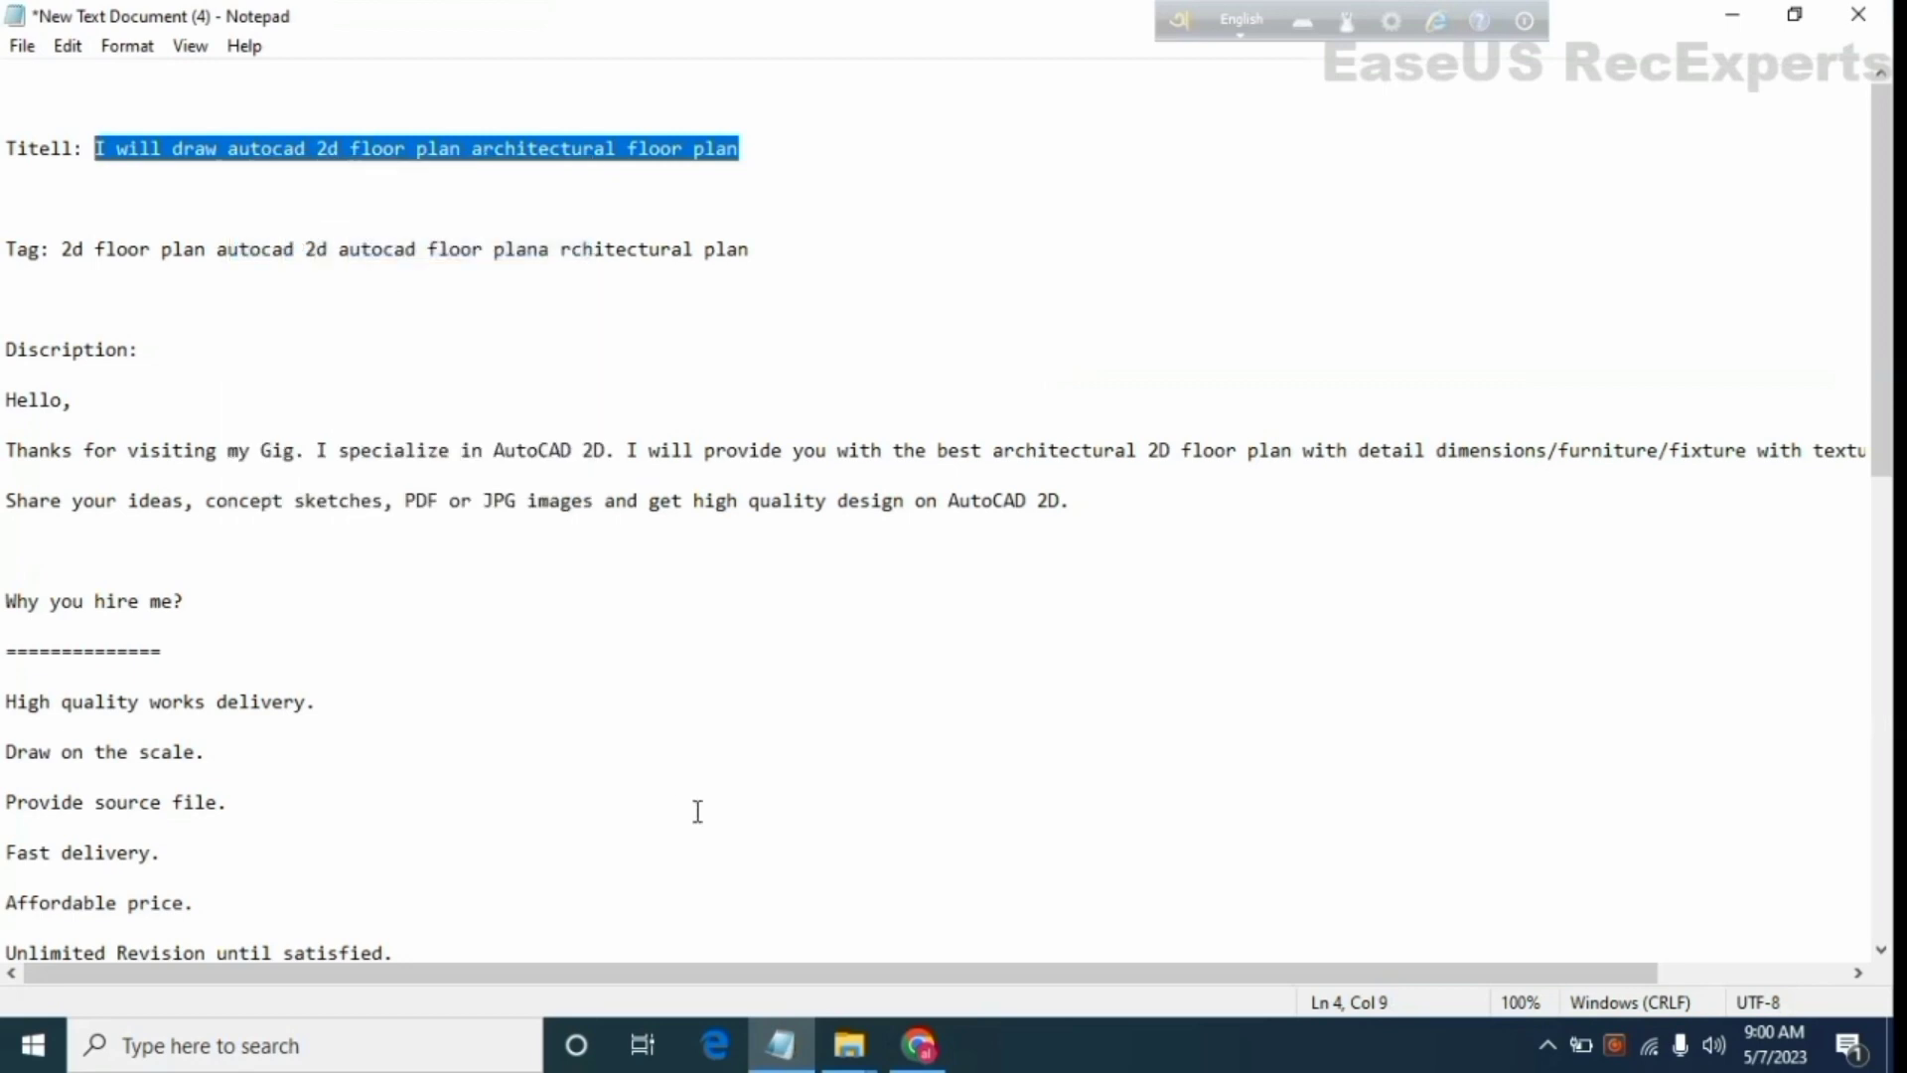
Return to image 1's properties and paste the copied gig title as its Title
click(848, 1051)
mouse_move(849, 1055)
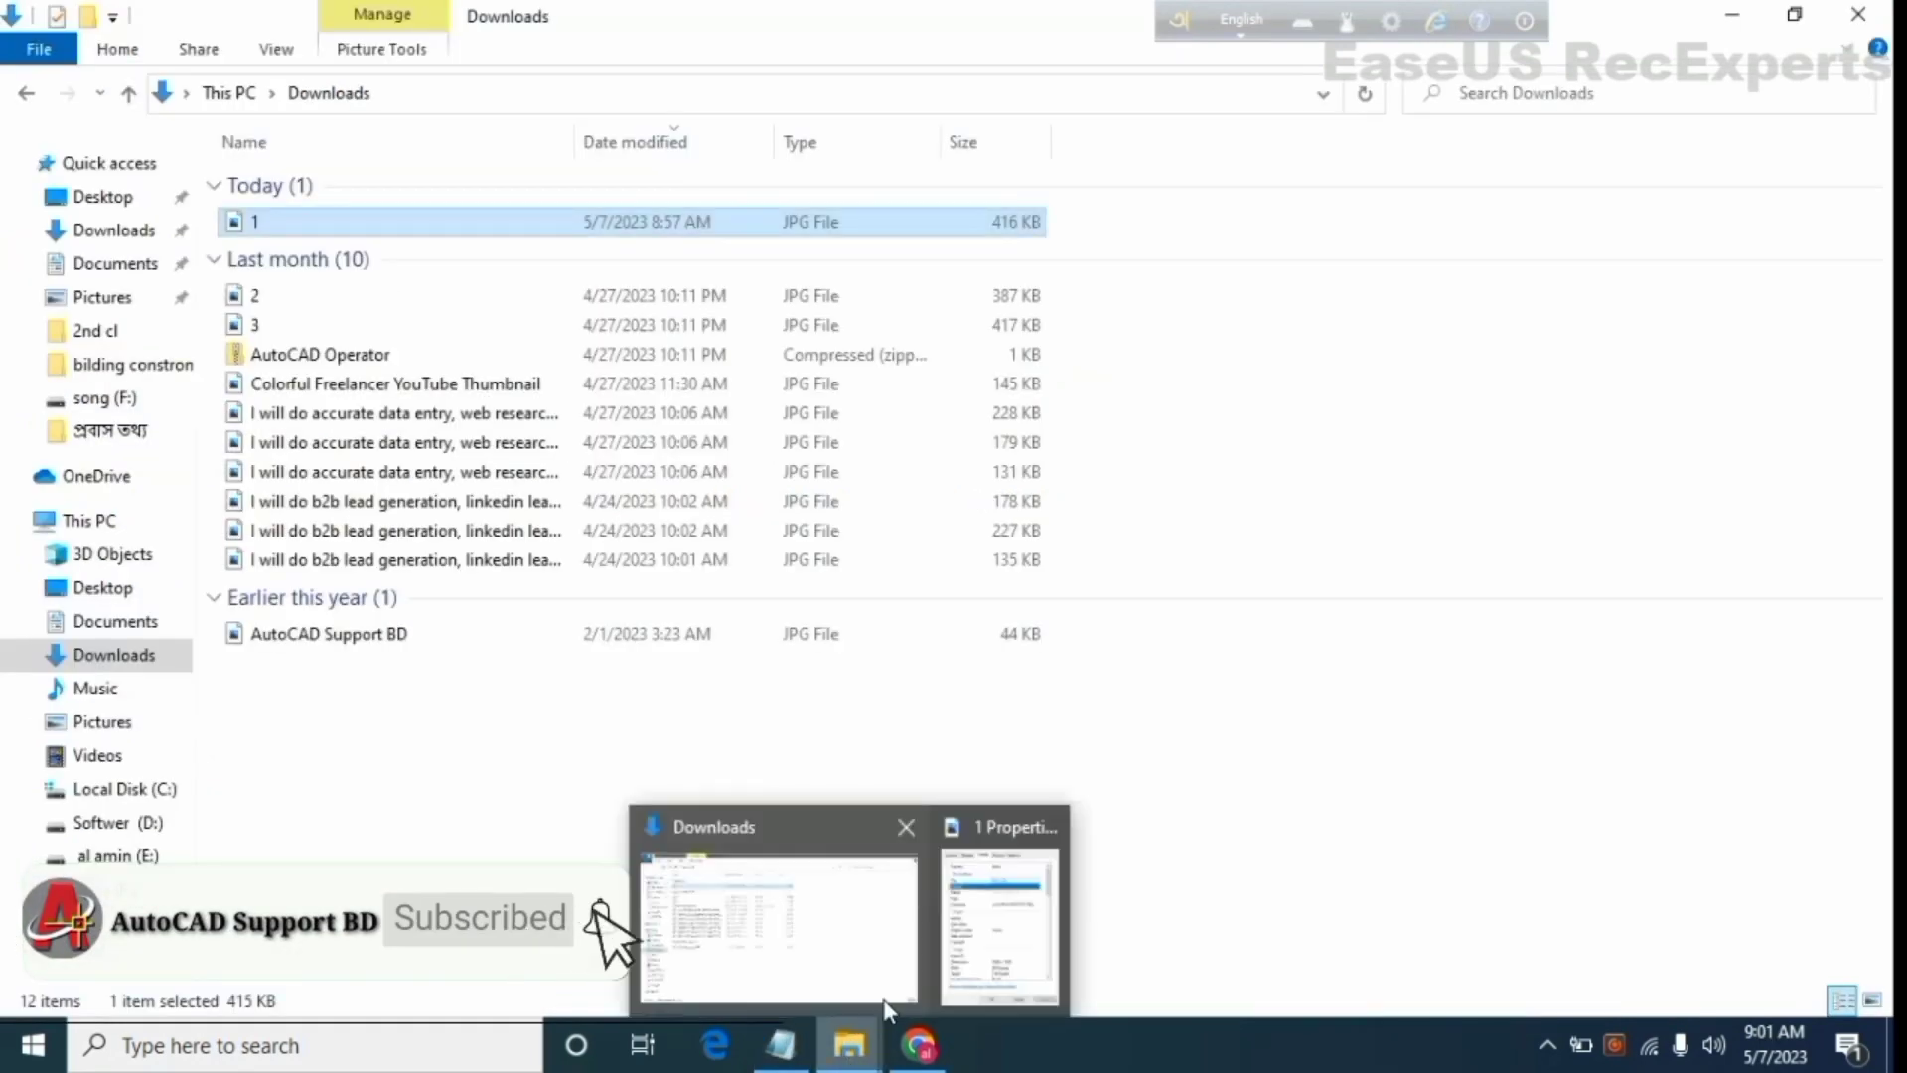
click(993, 929)
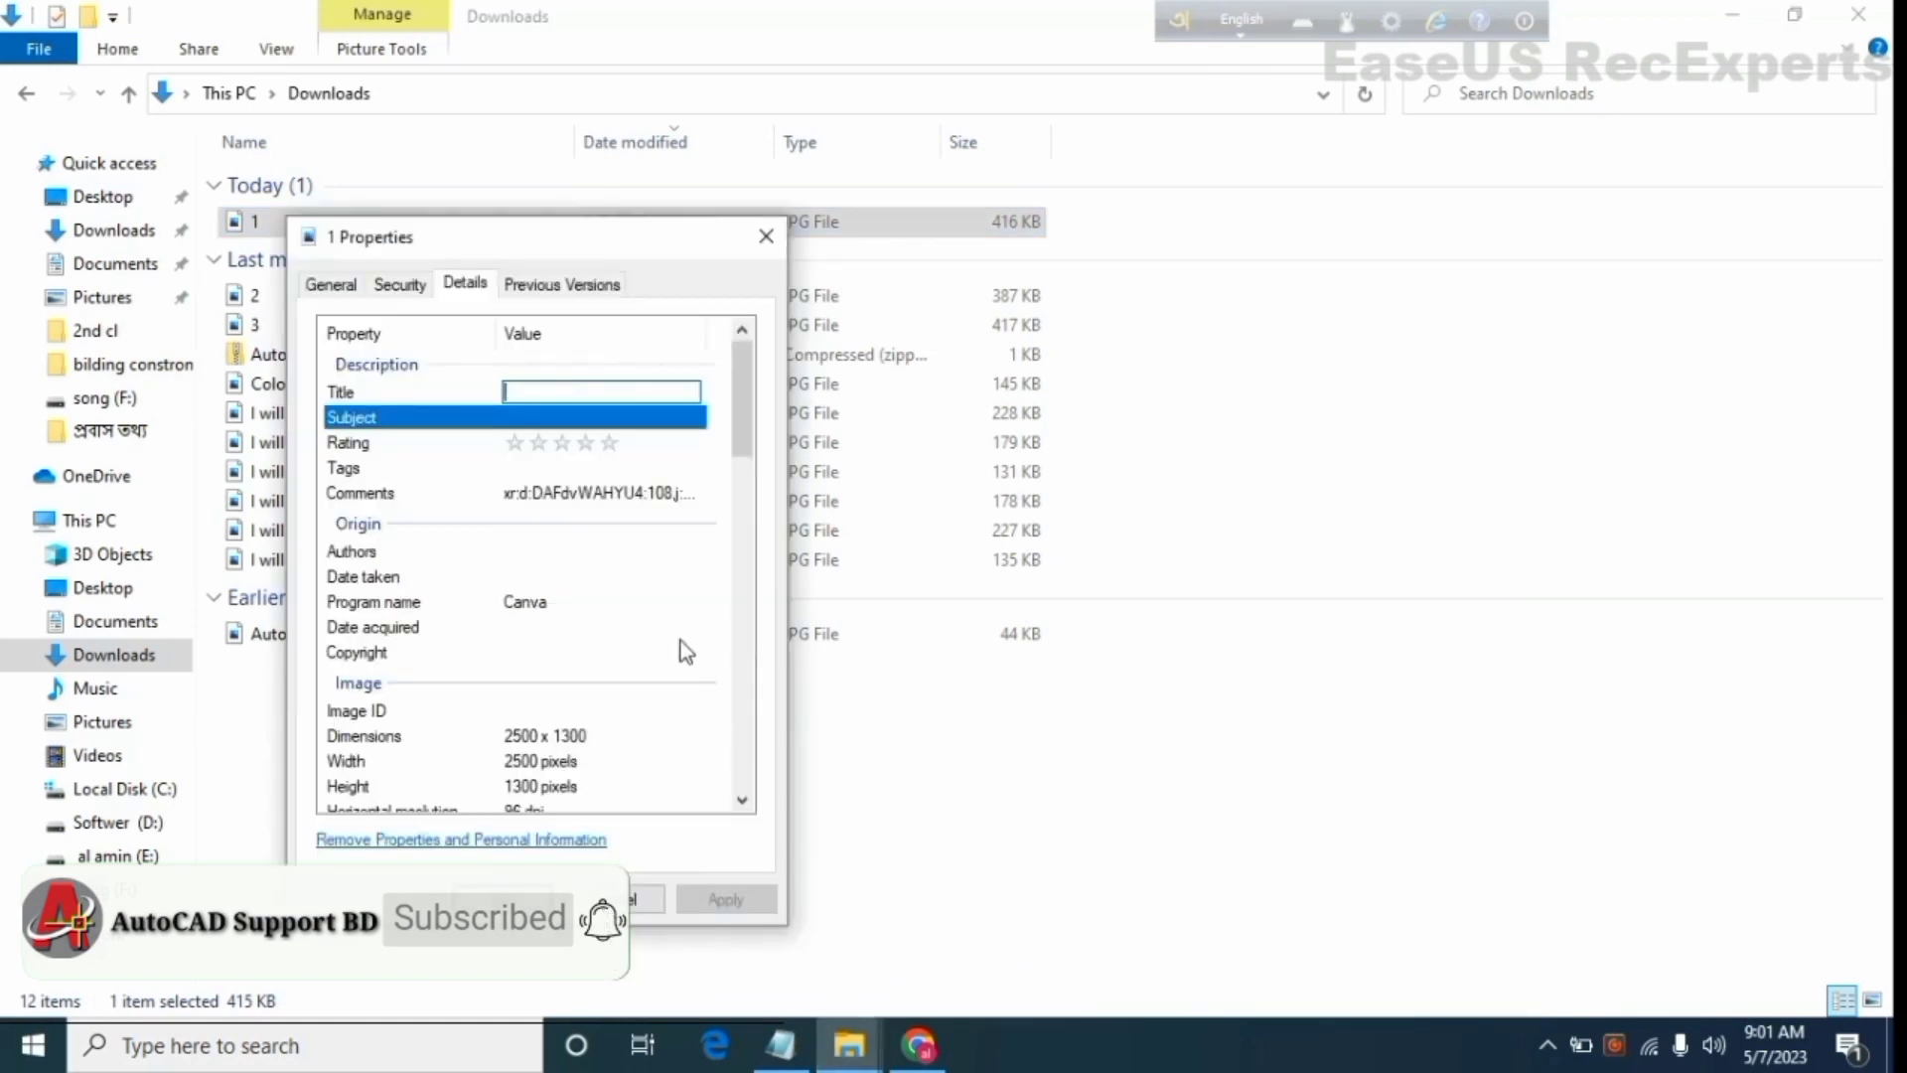
right_click(549, 395)
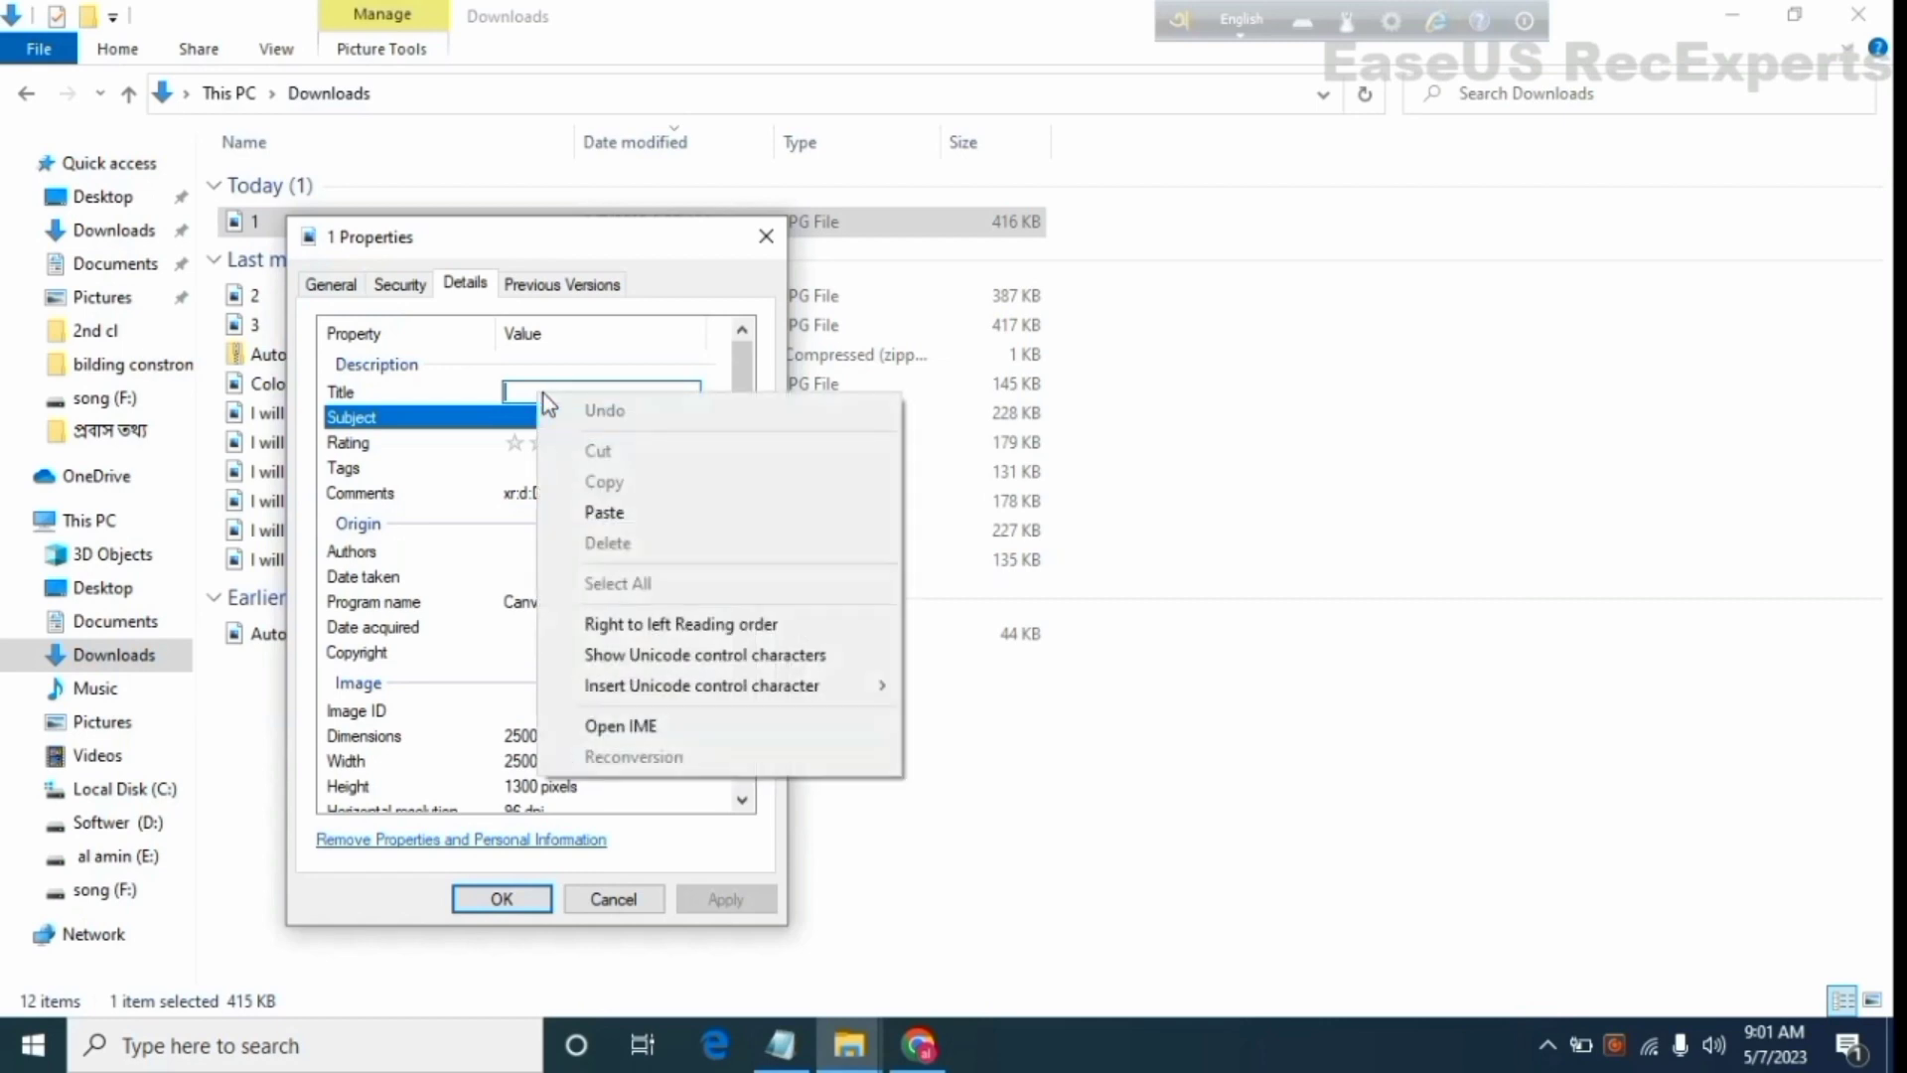
click(614, 501)
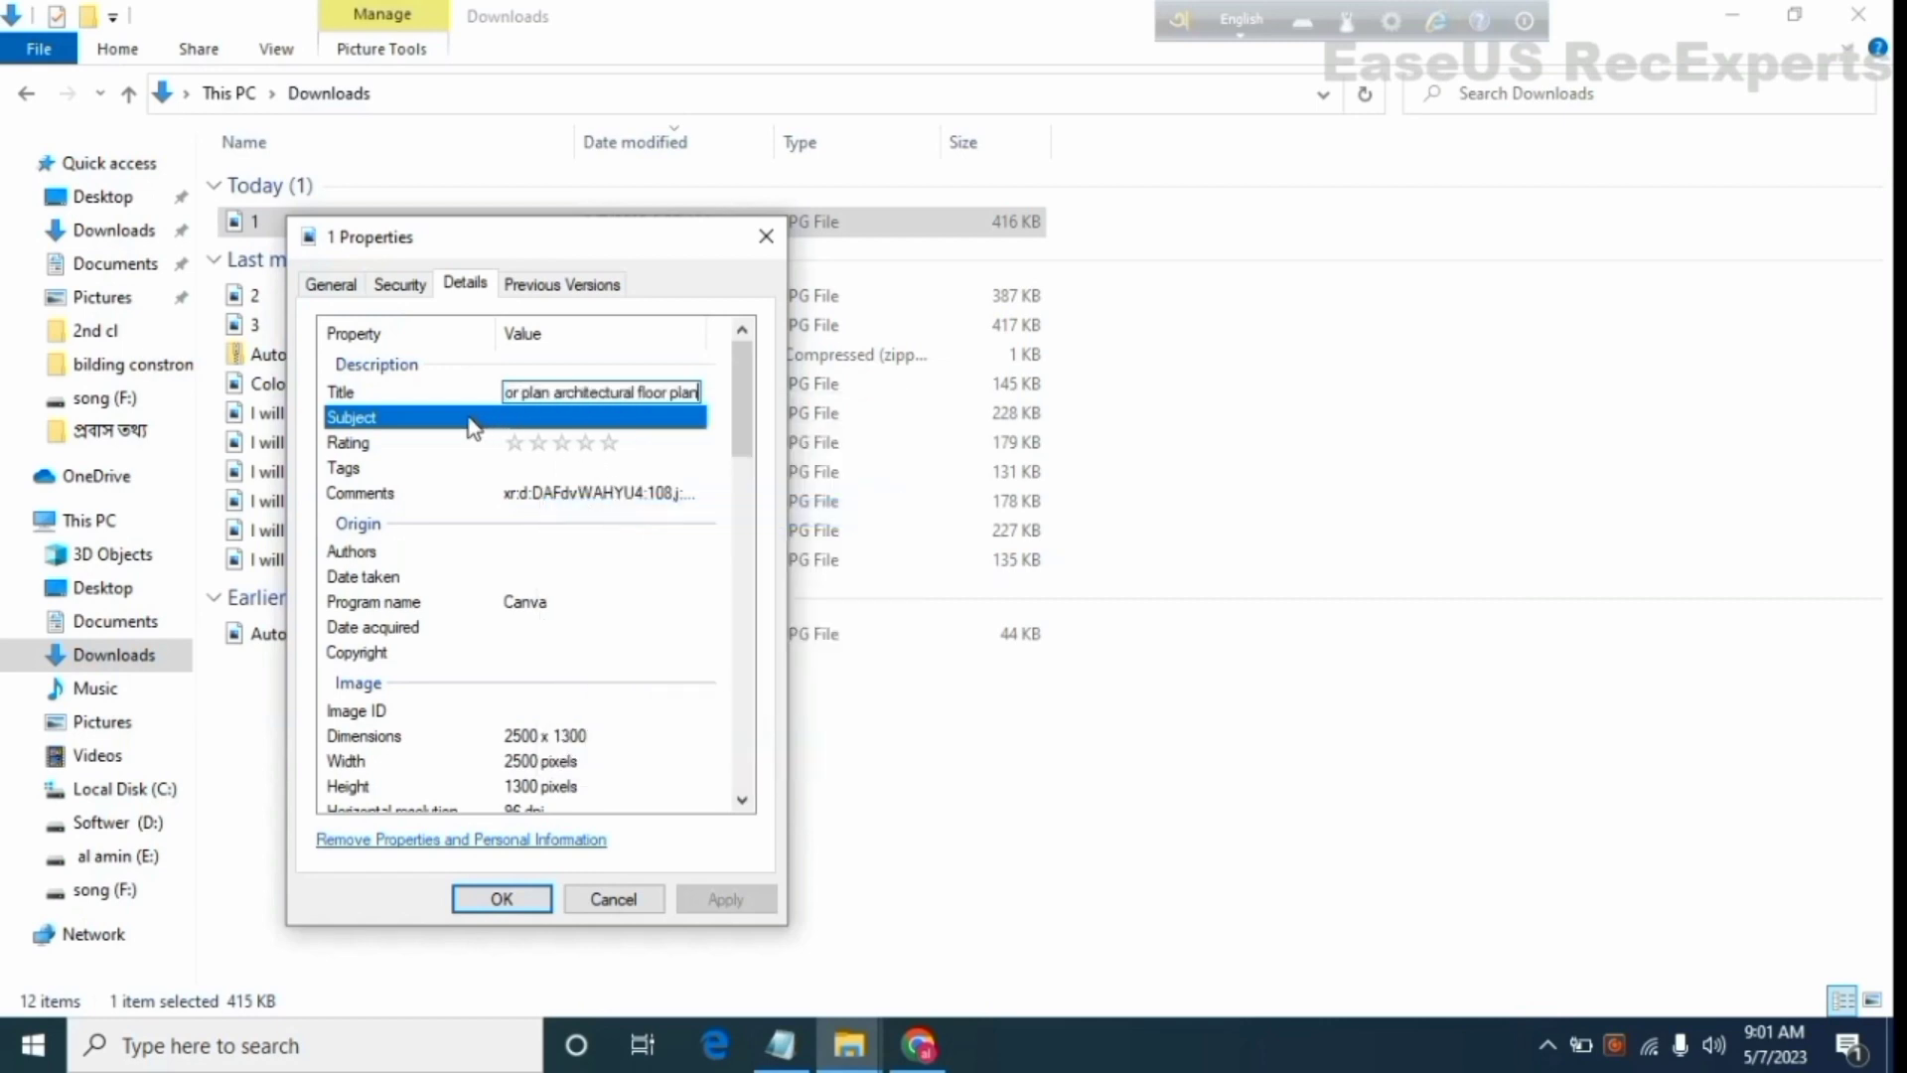
Paste the same gig title as the image's Subject and set its Rating to five stars
click(547, 419)
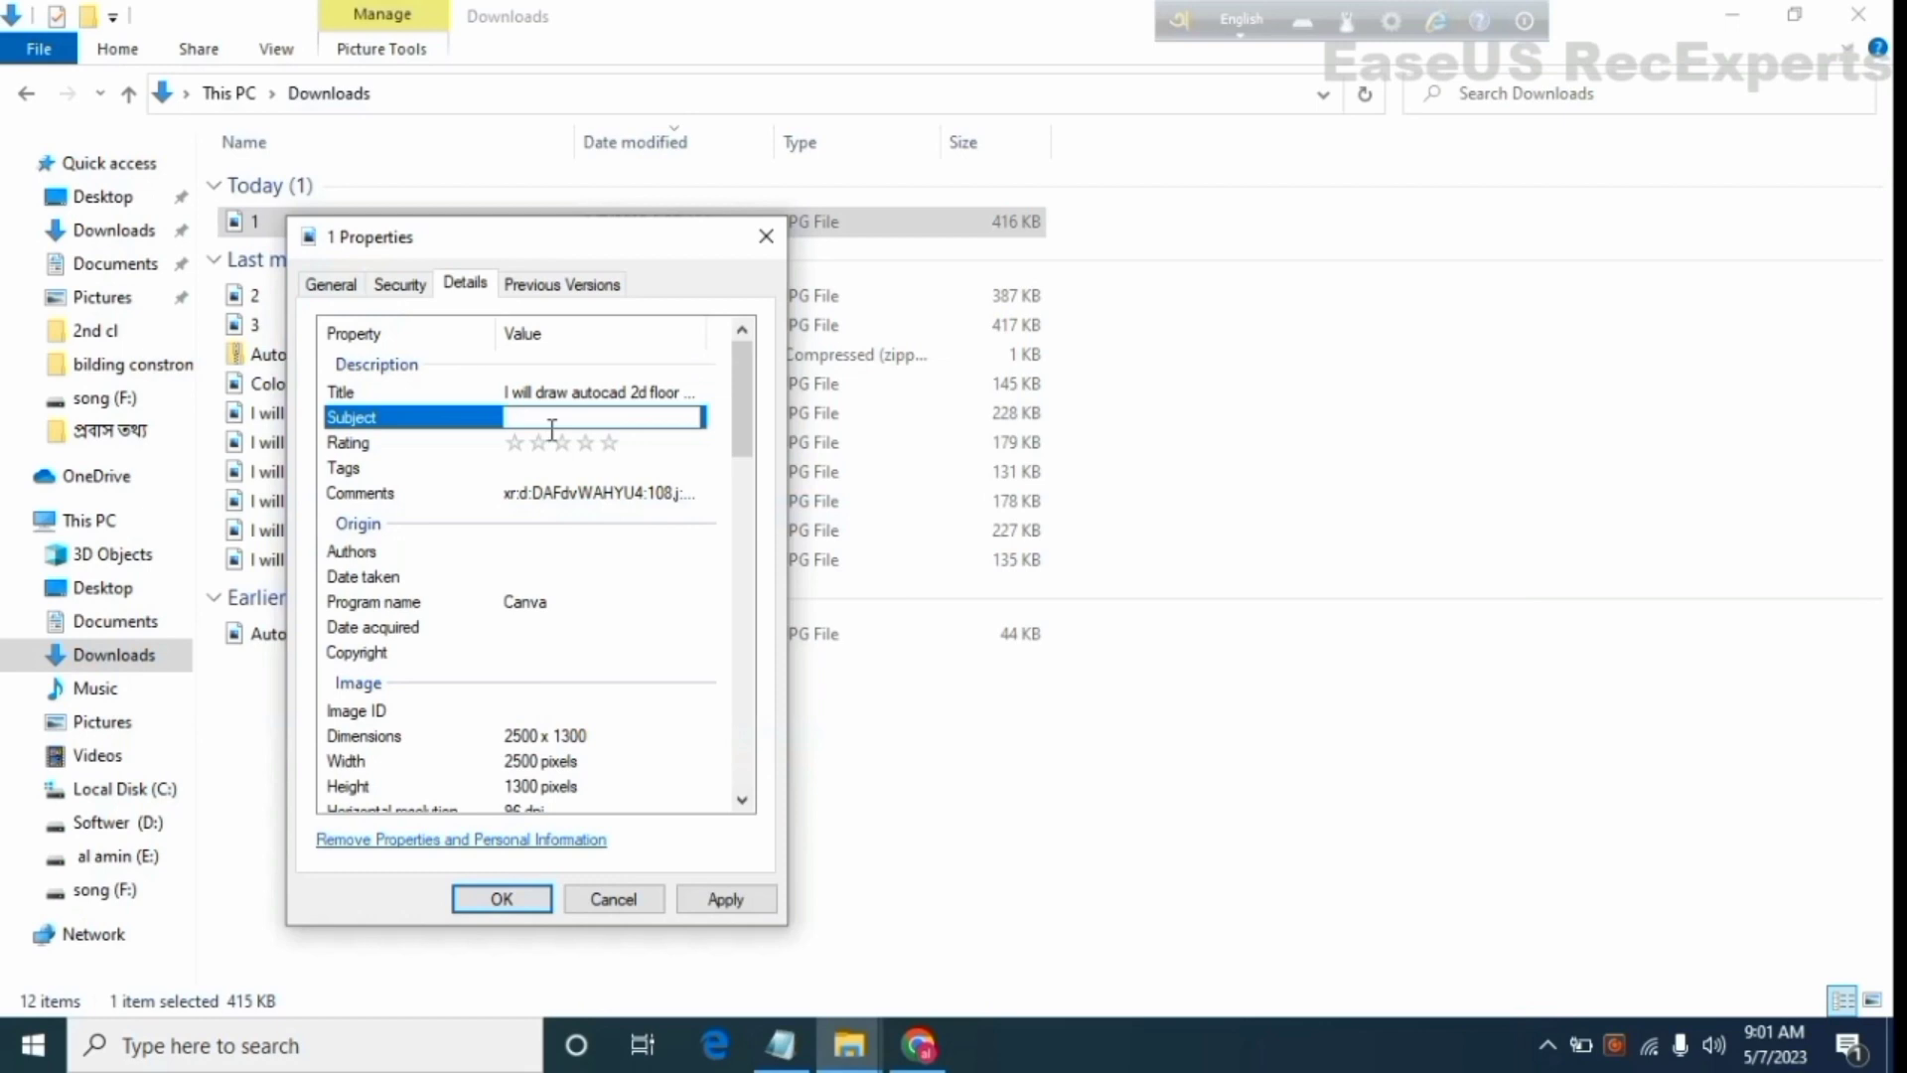
right_click(549, 425)
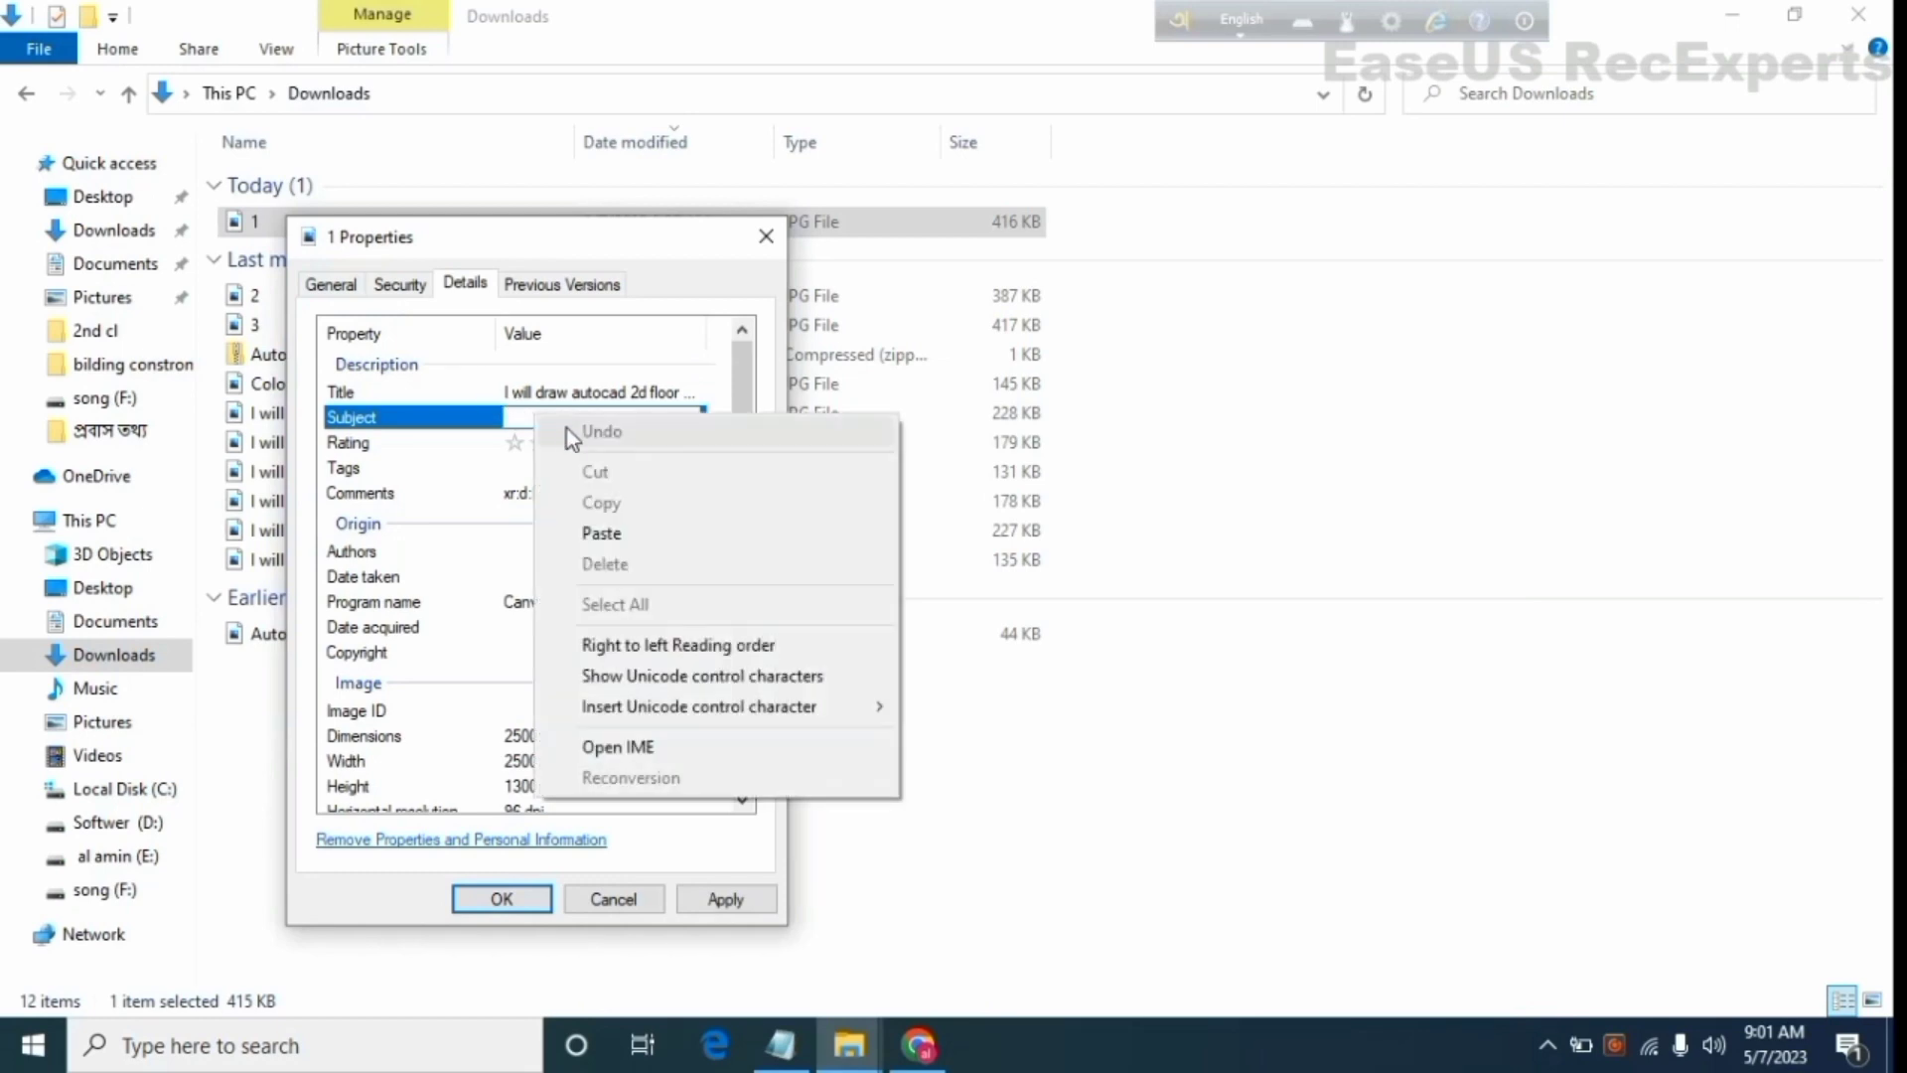
click(601, 533)
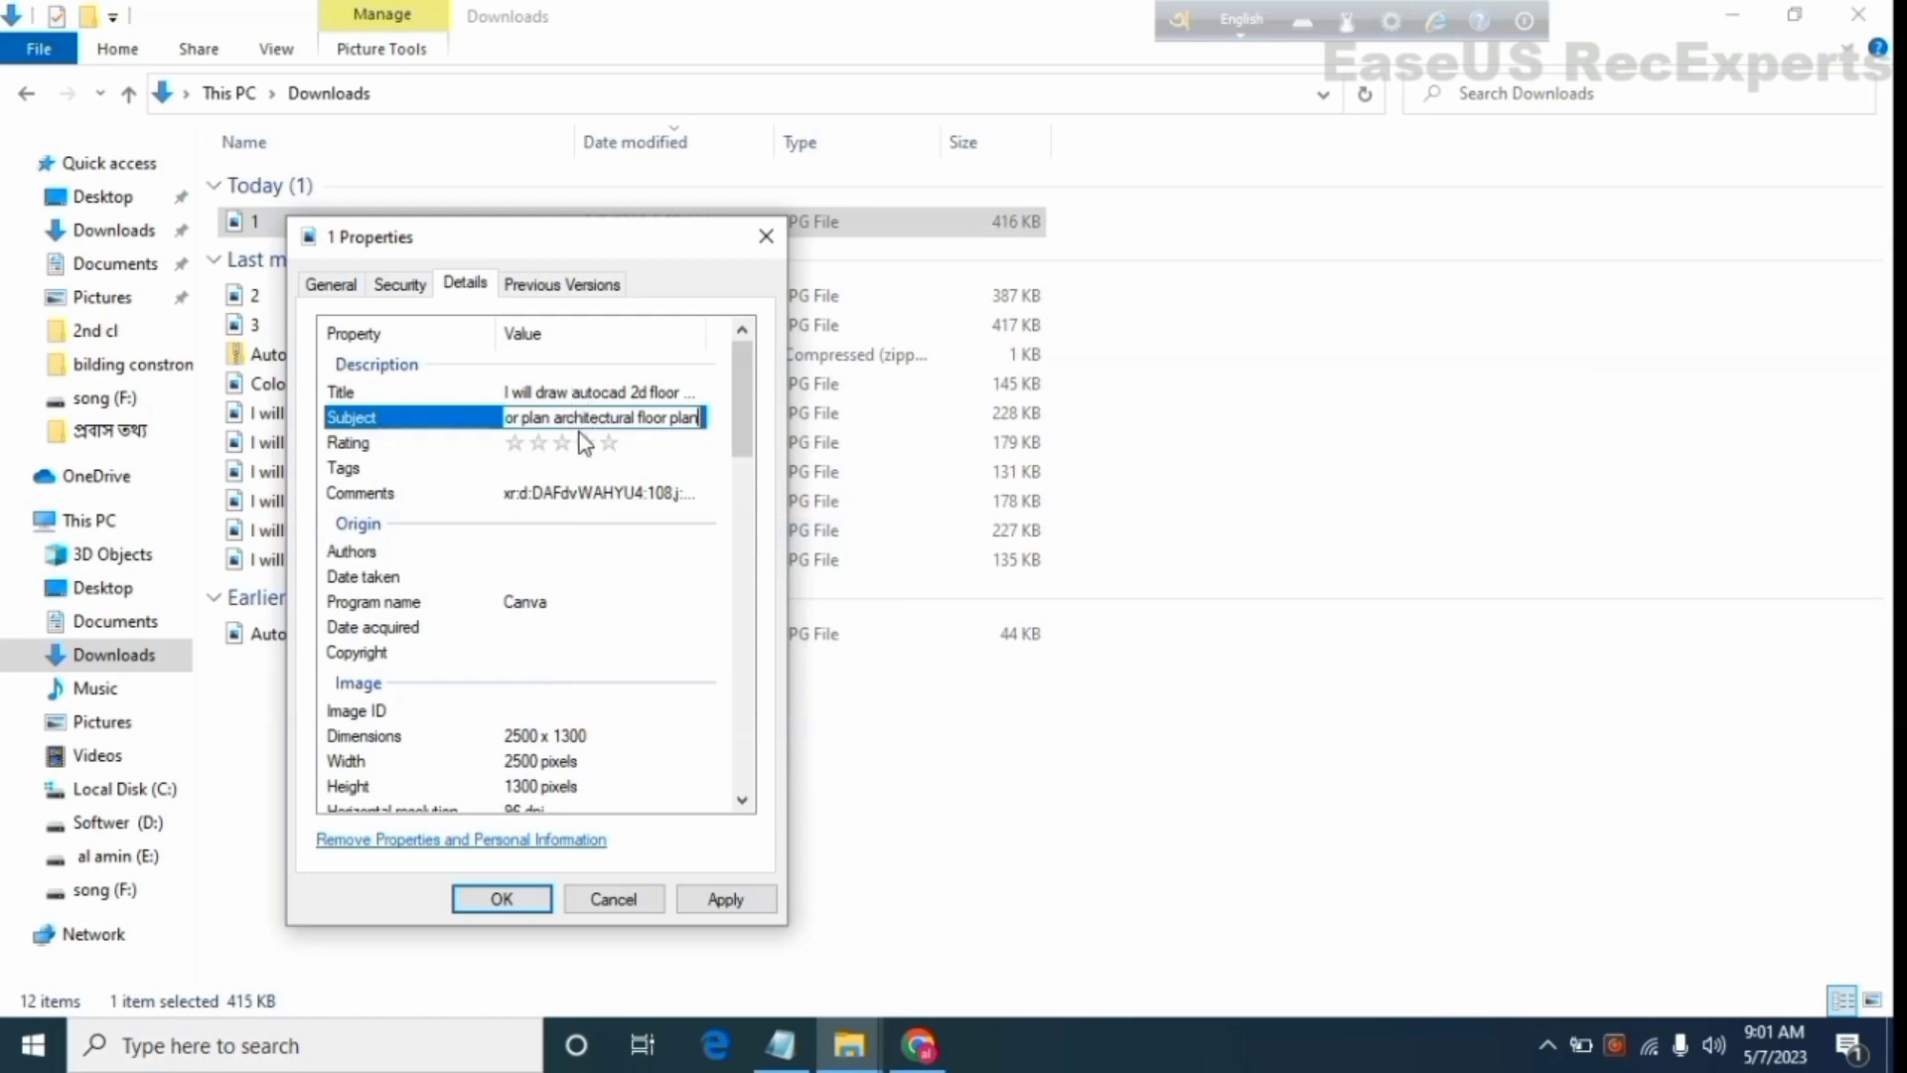
click(515, 451)
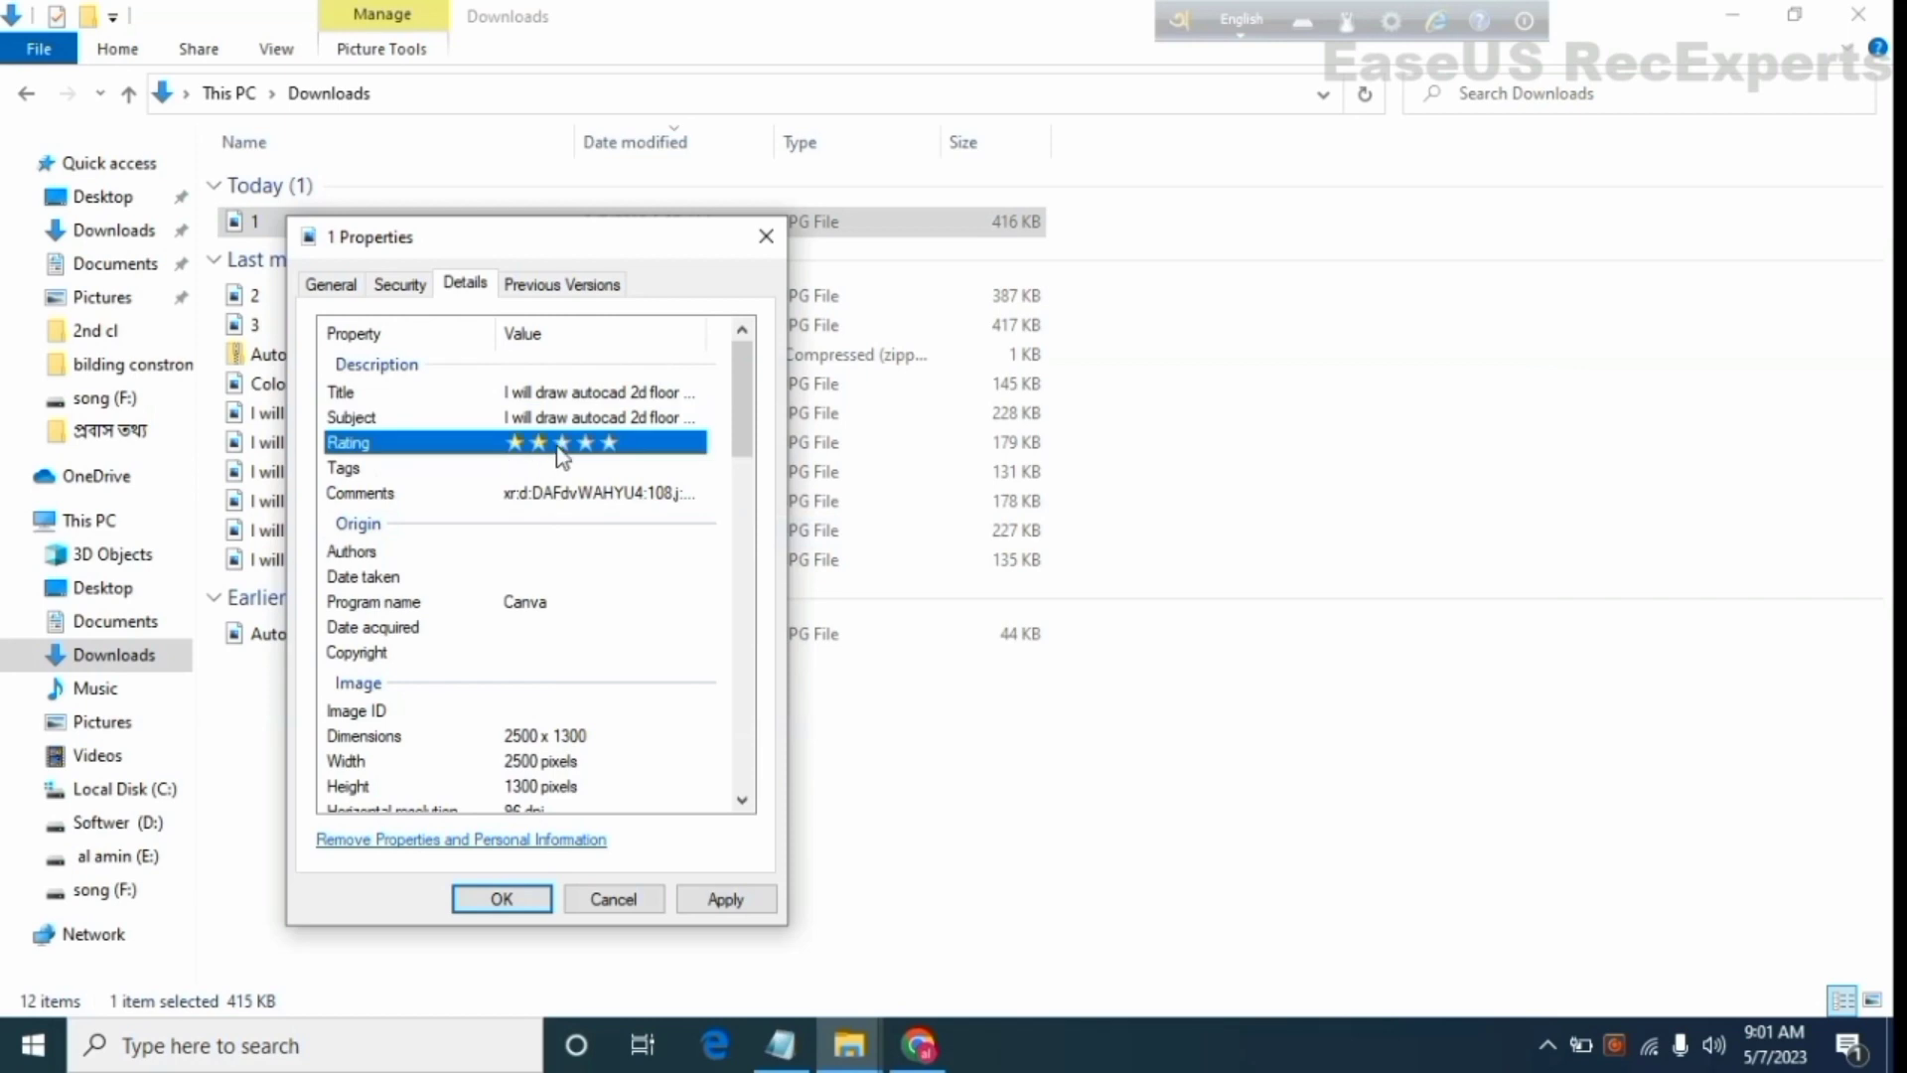
click(609, 443)
click(551, 469)
click(781, 1043)
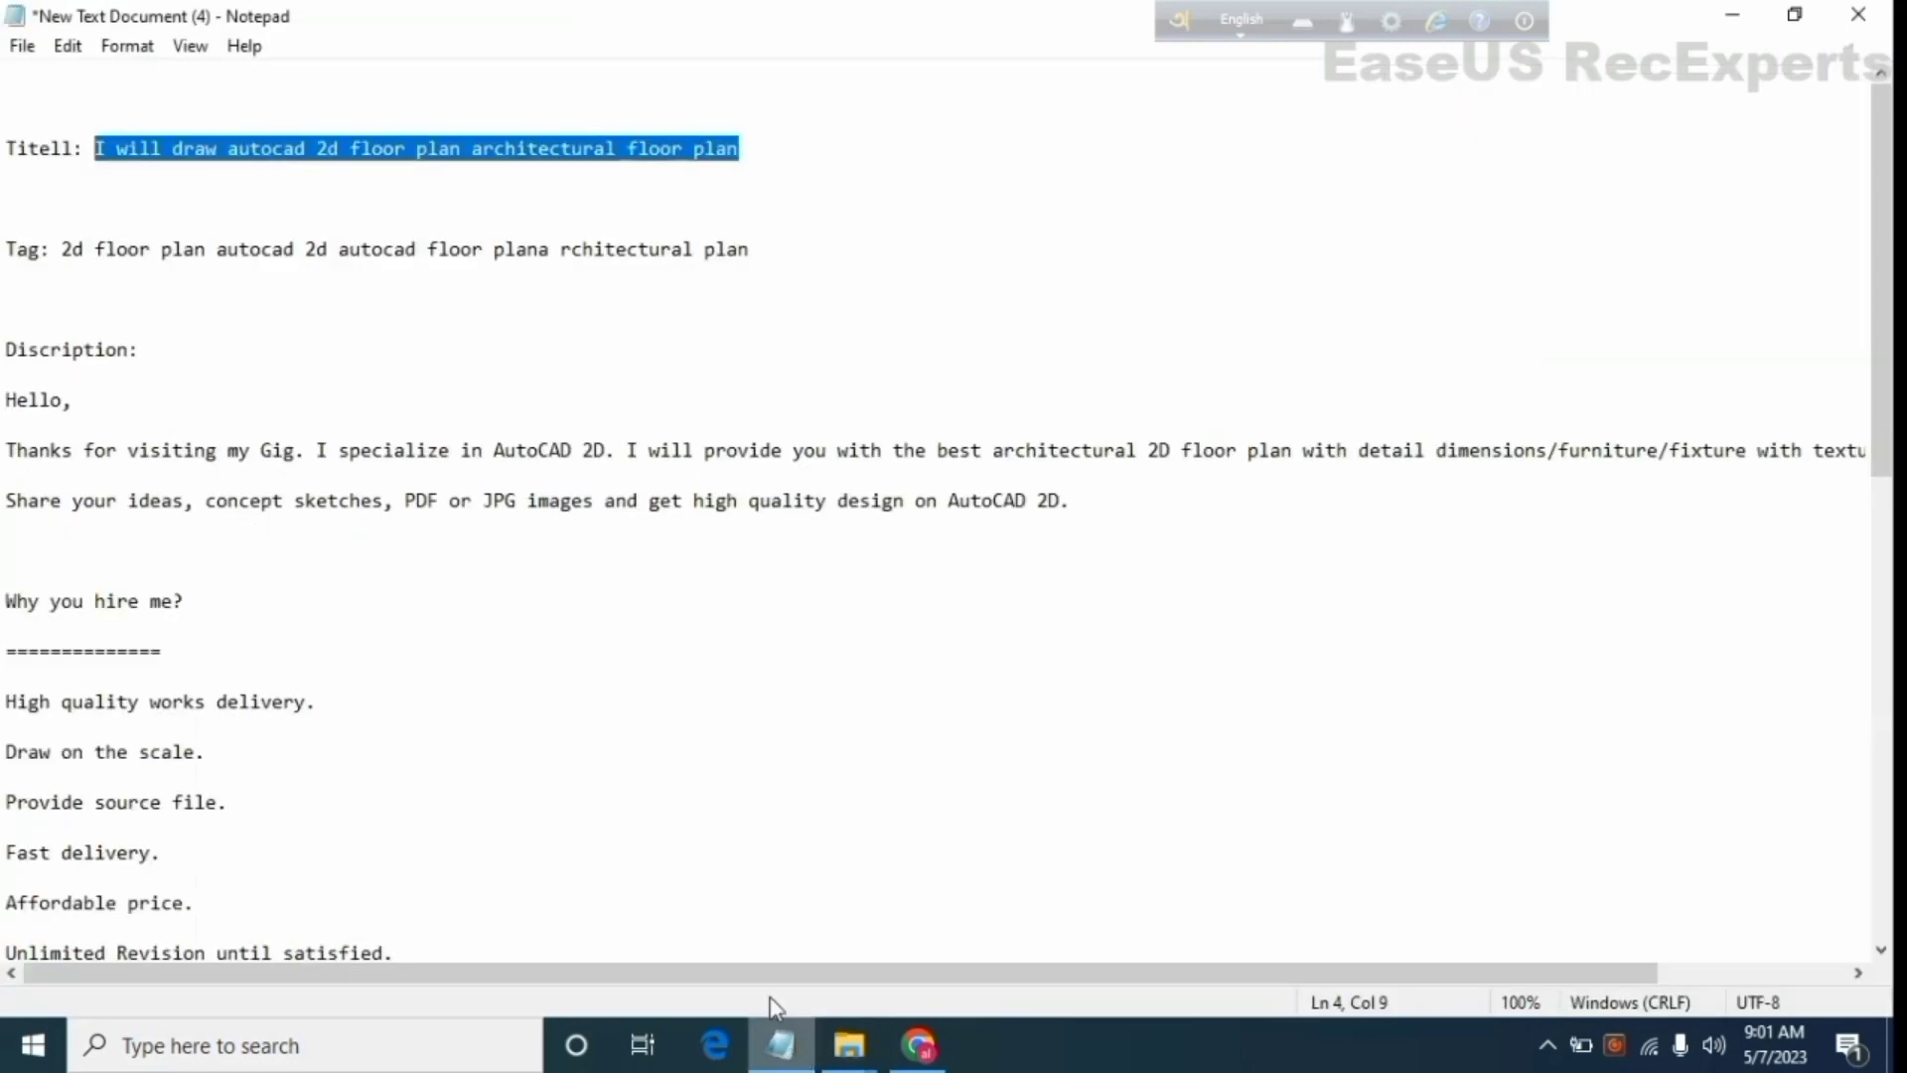
mouse_move(852, 1059)
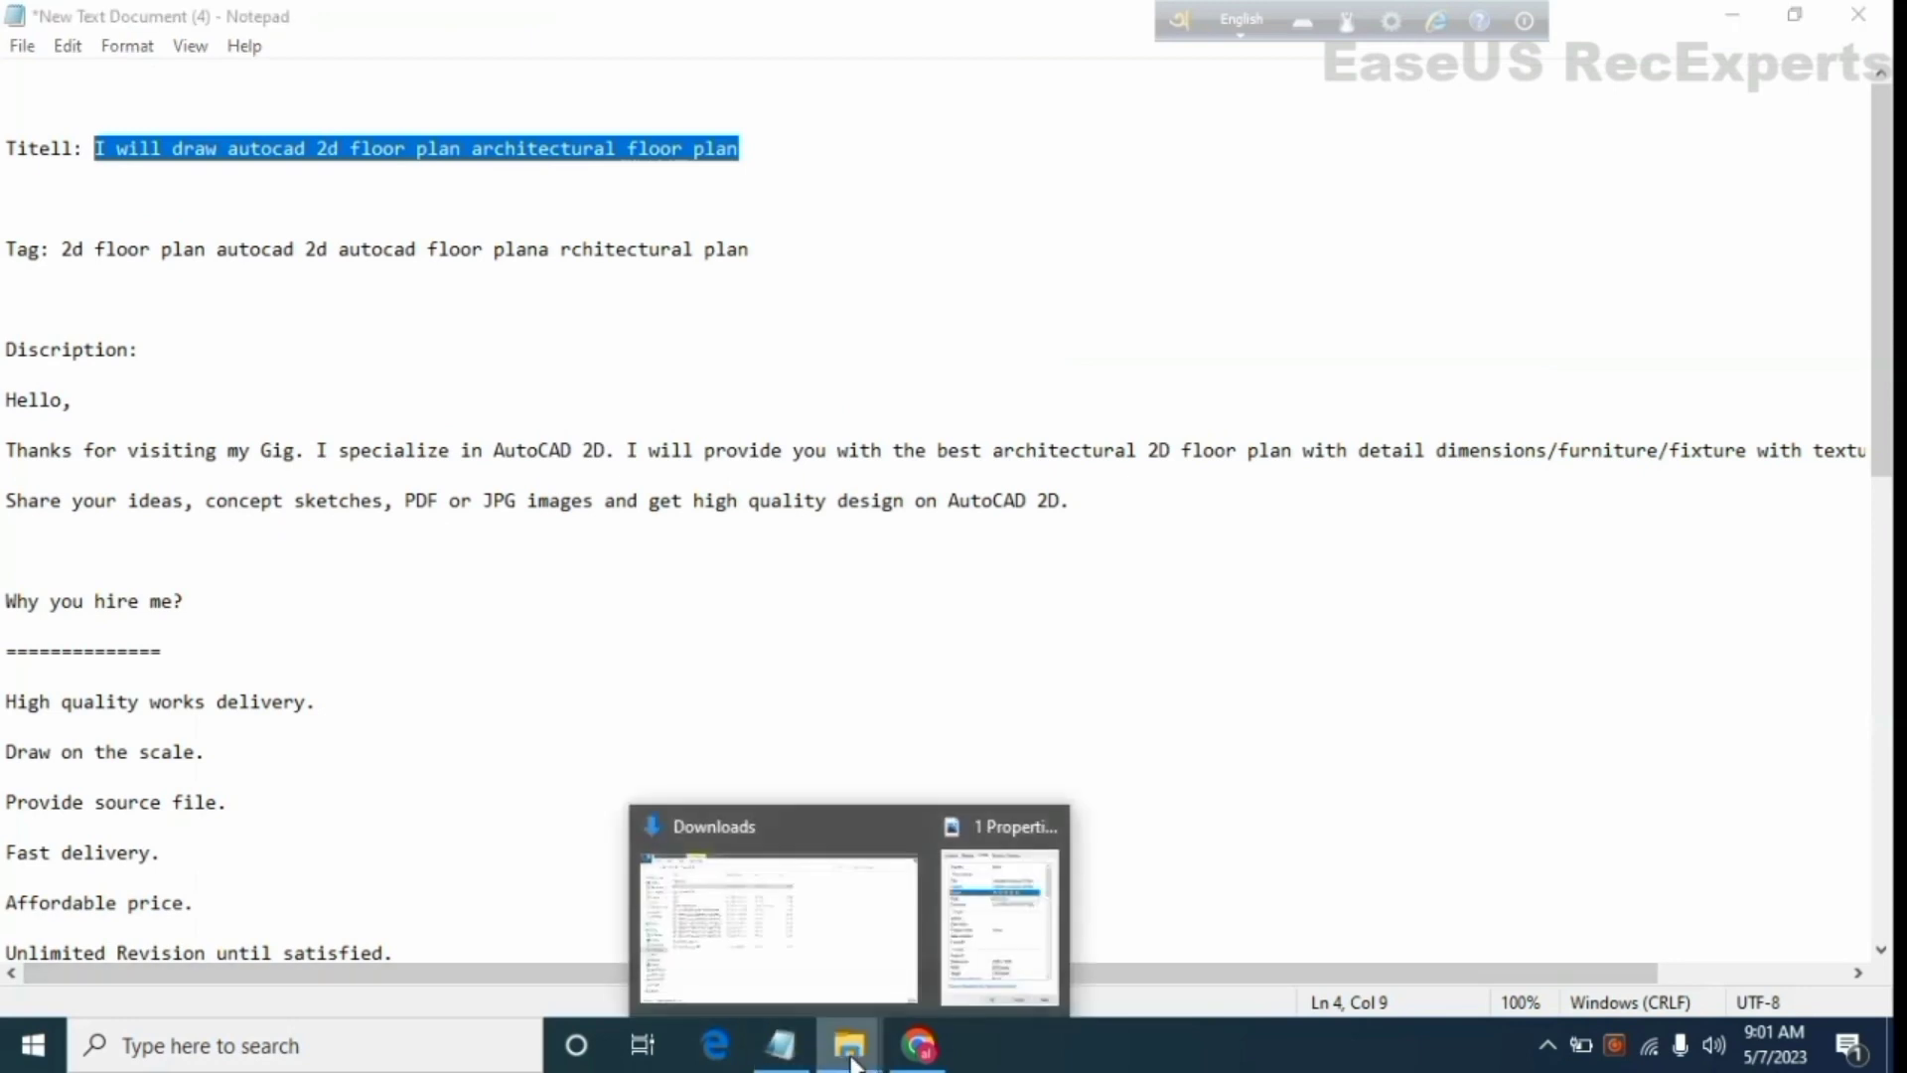
click(802, 968)
click(974, 928)
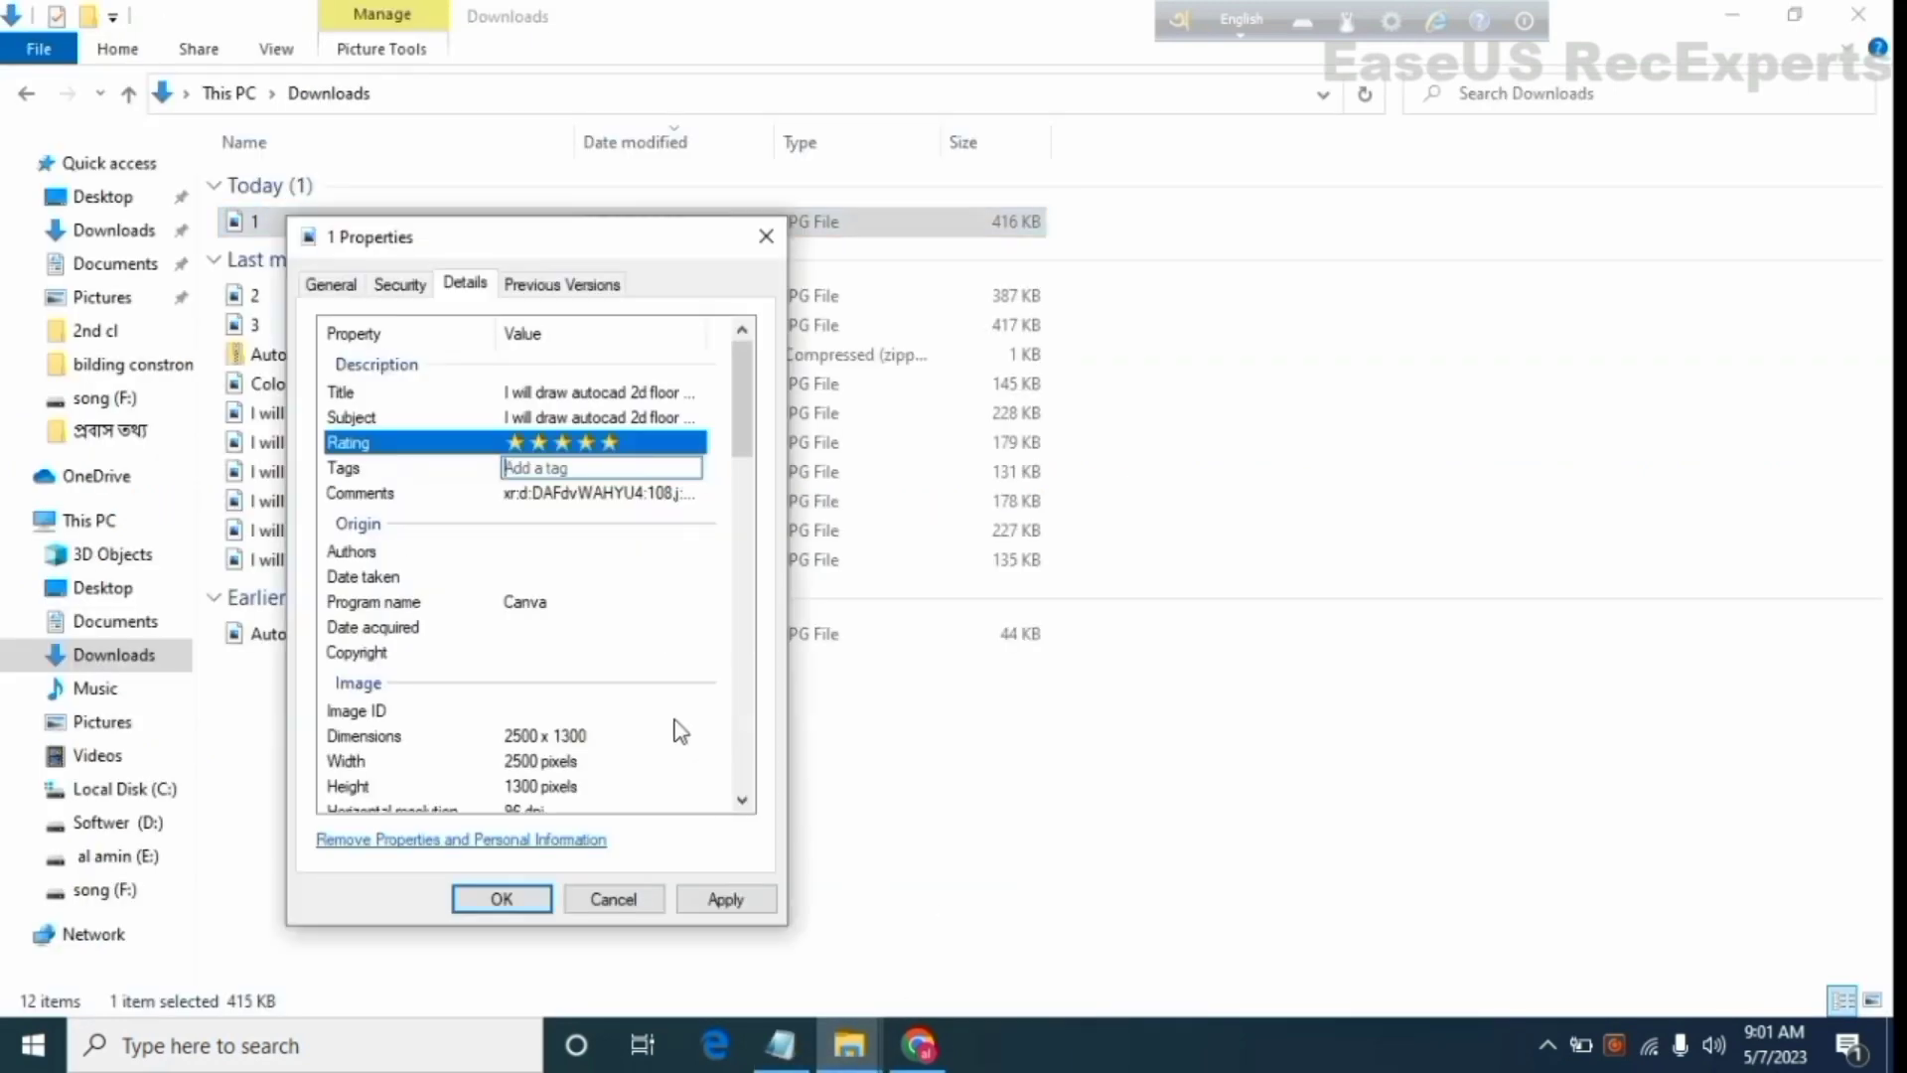
Apply the title, subject and rating changes to the image's properties
click(459, 396)
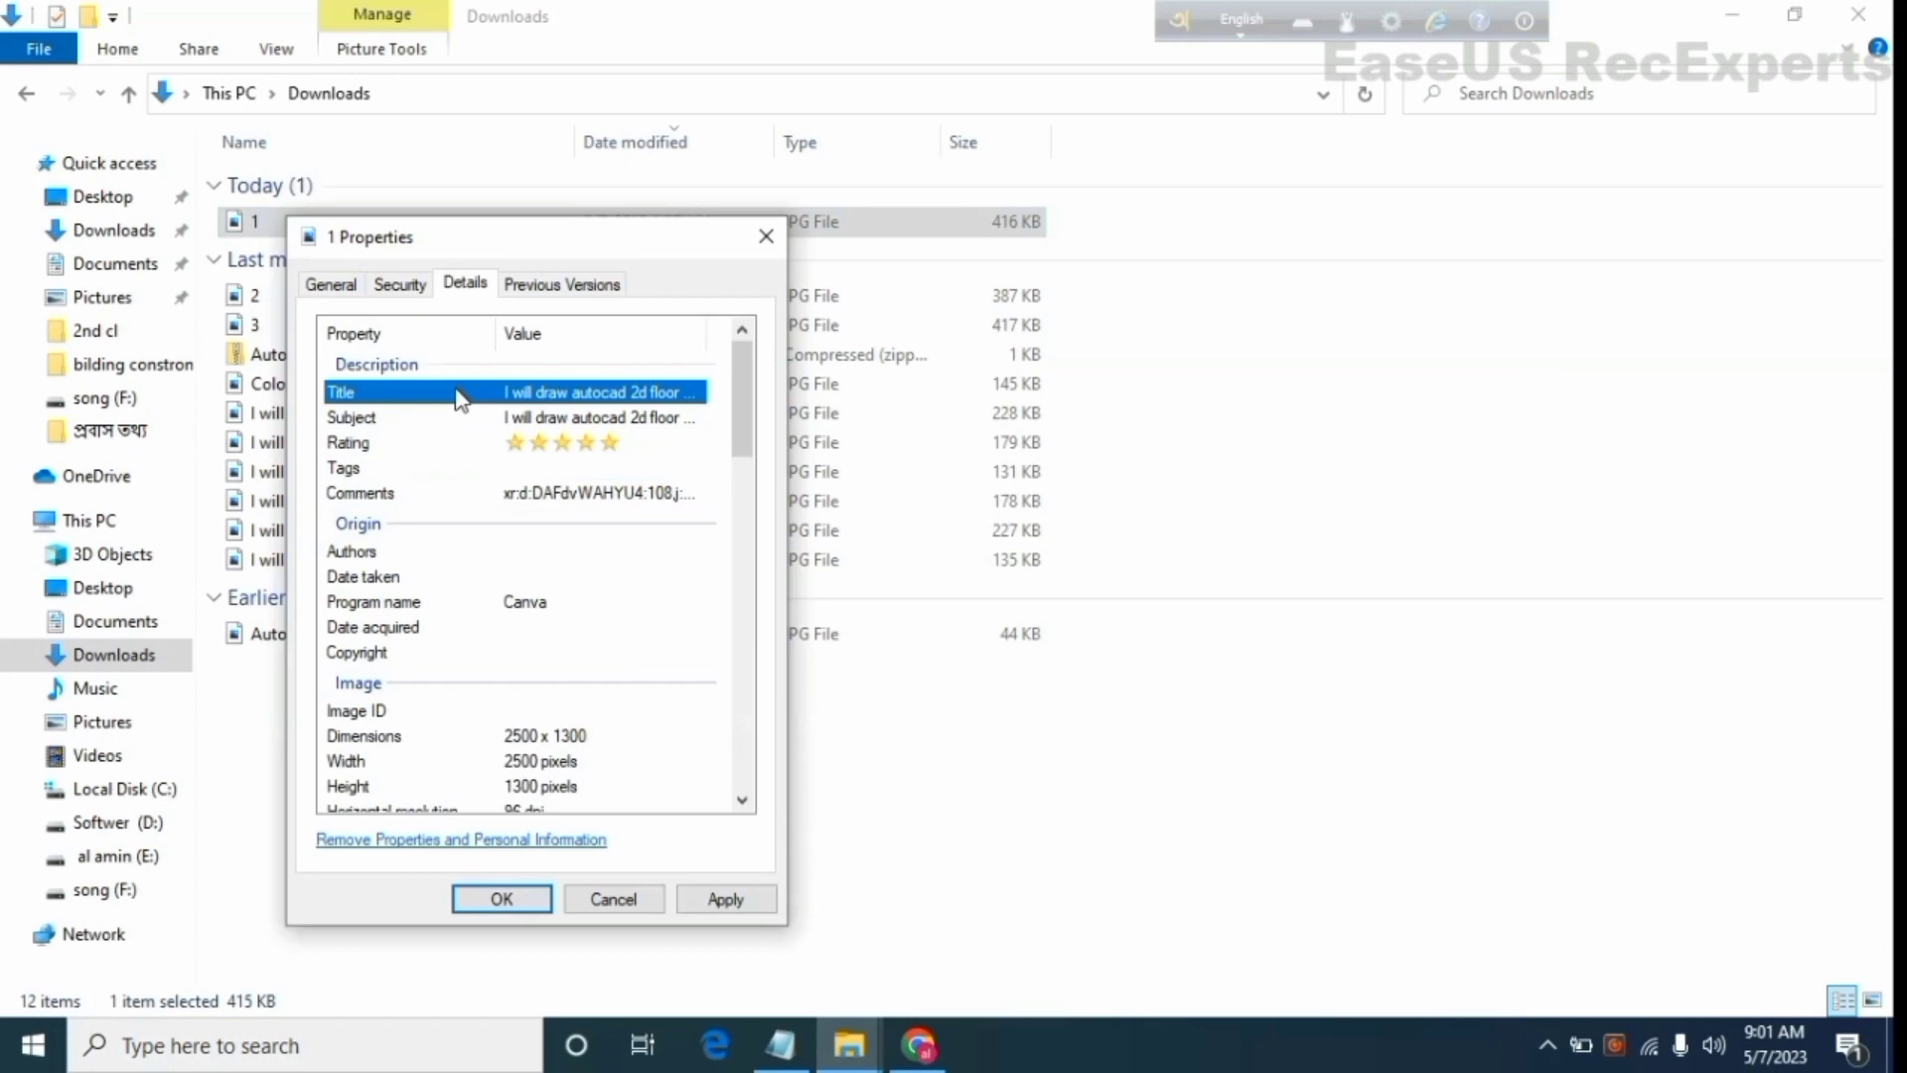
click(415, 423)
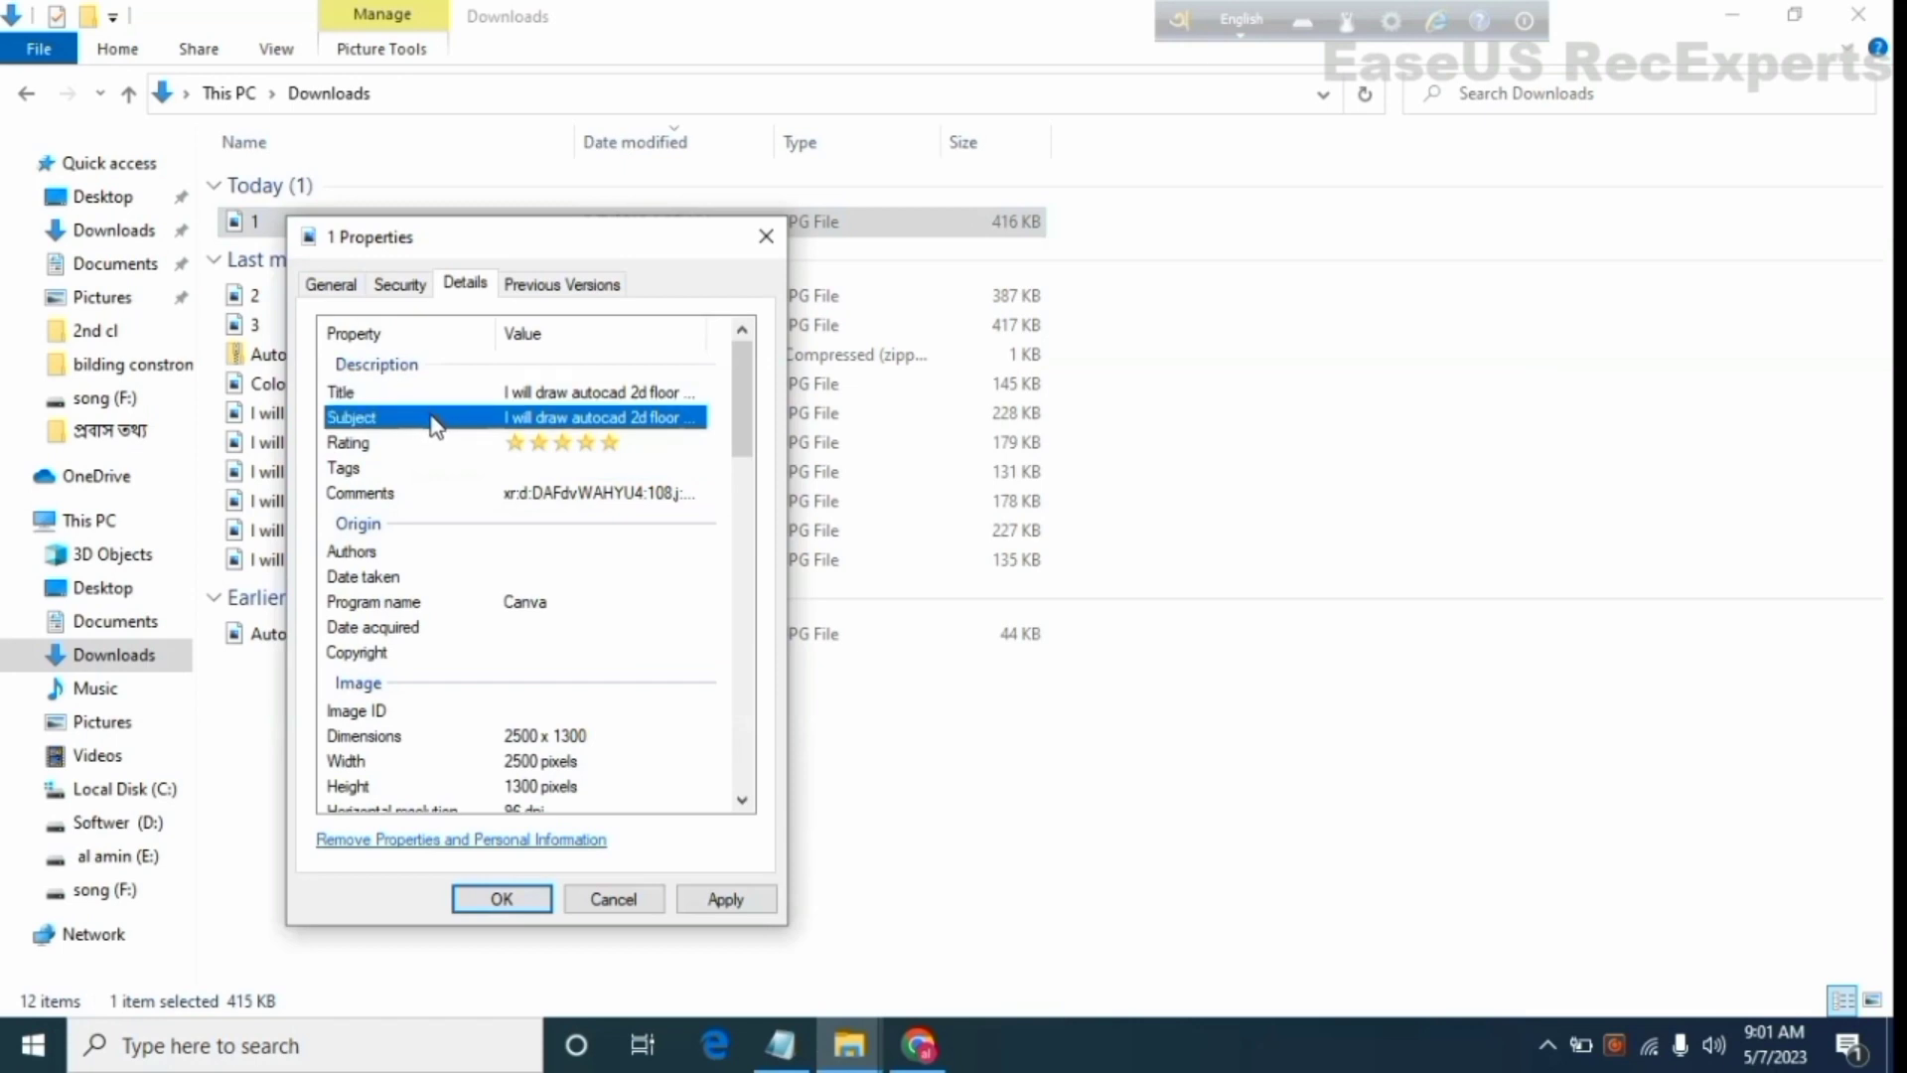
click(753, 900)
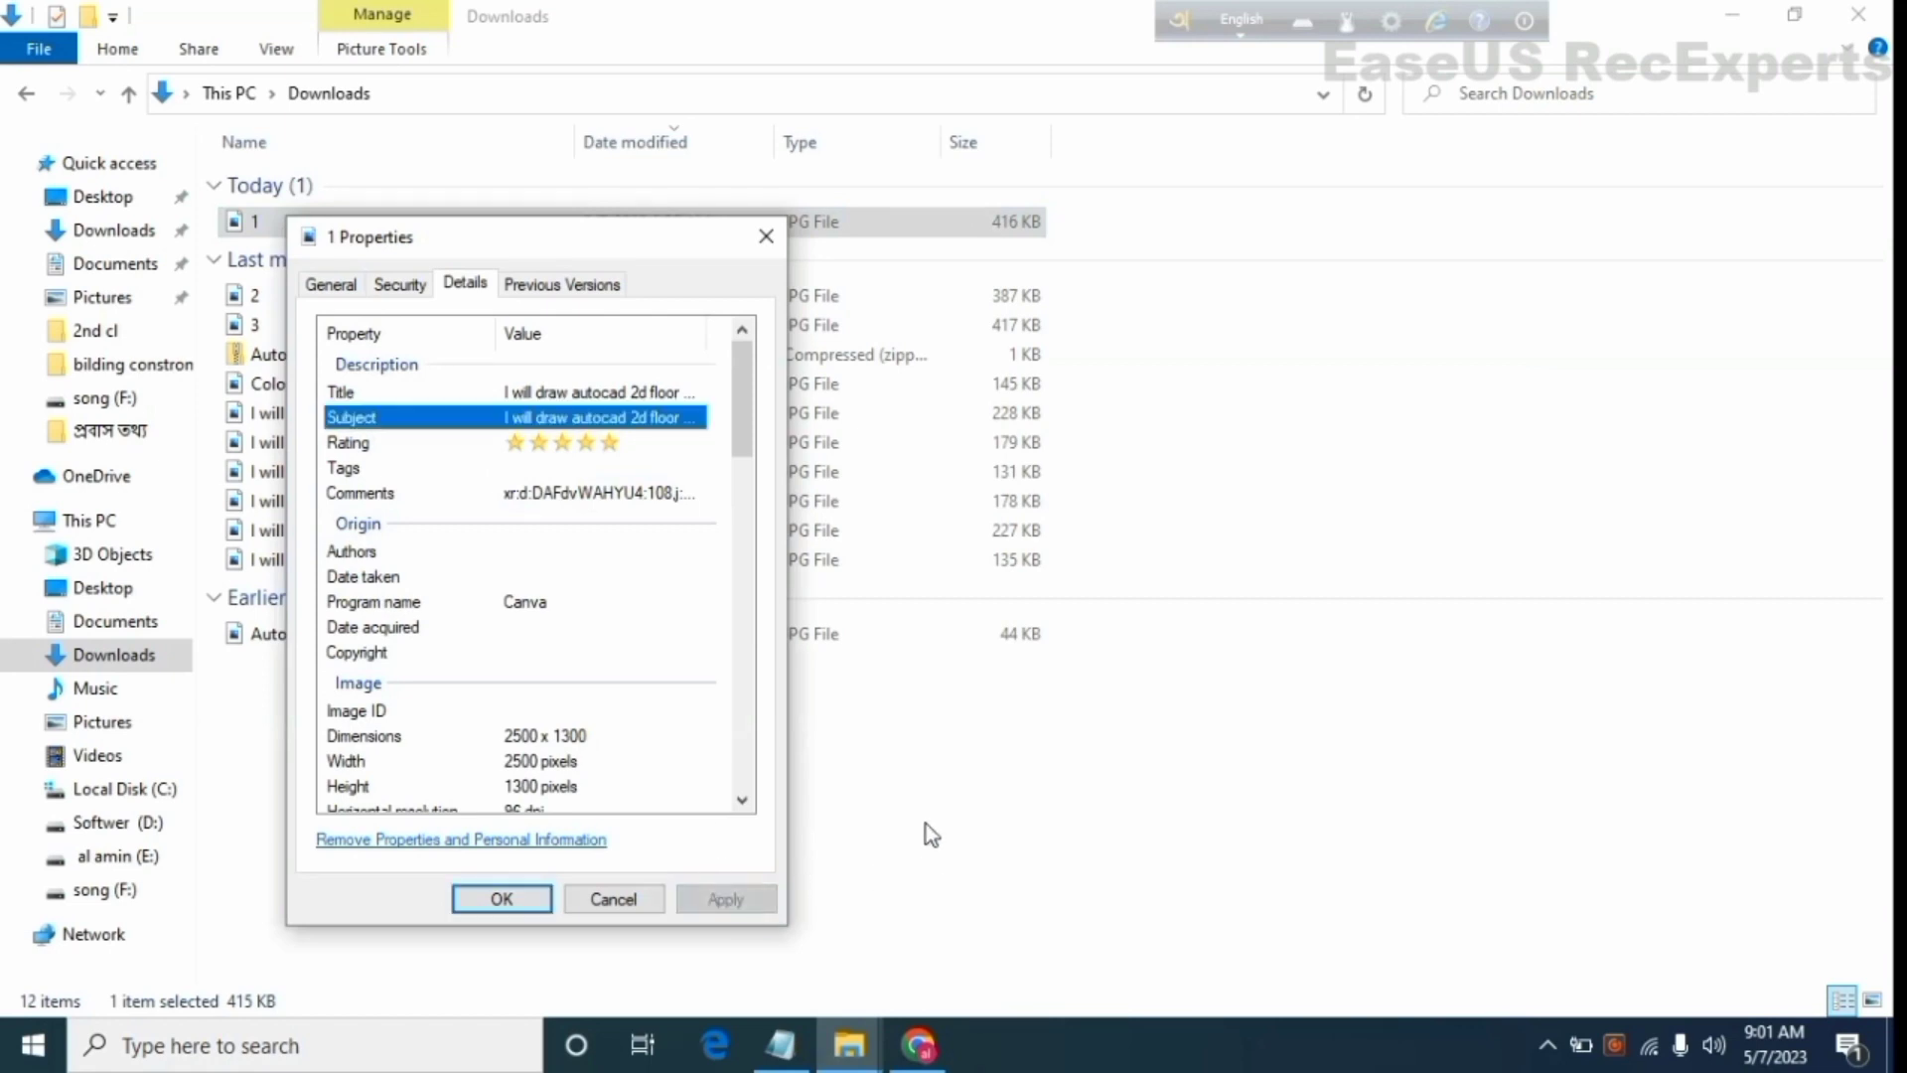
click(611, 393)
click(596, 468)
click(539, 443)
click(591, 419)
click(782, 837)
Switch to Notepad and copy the tag text "2d floor plan autocad 2d autocad floor plana rchitectural plan"
click(792, 1056)
click(780, 265)
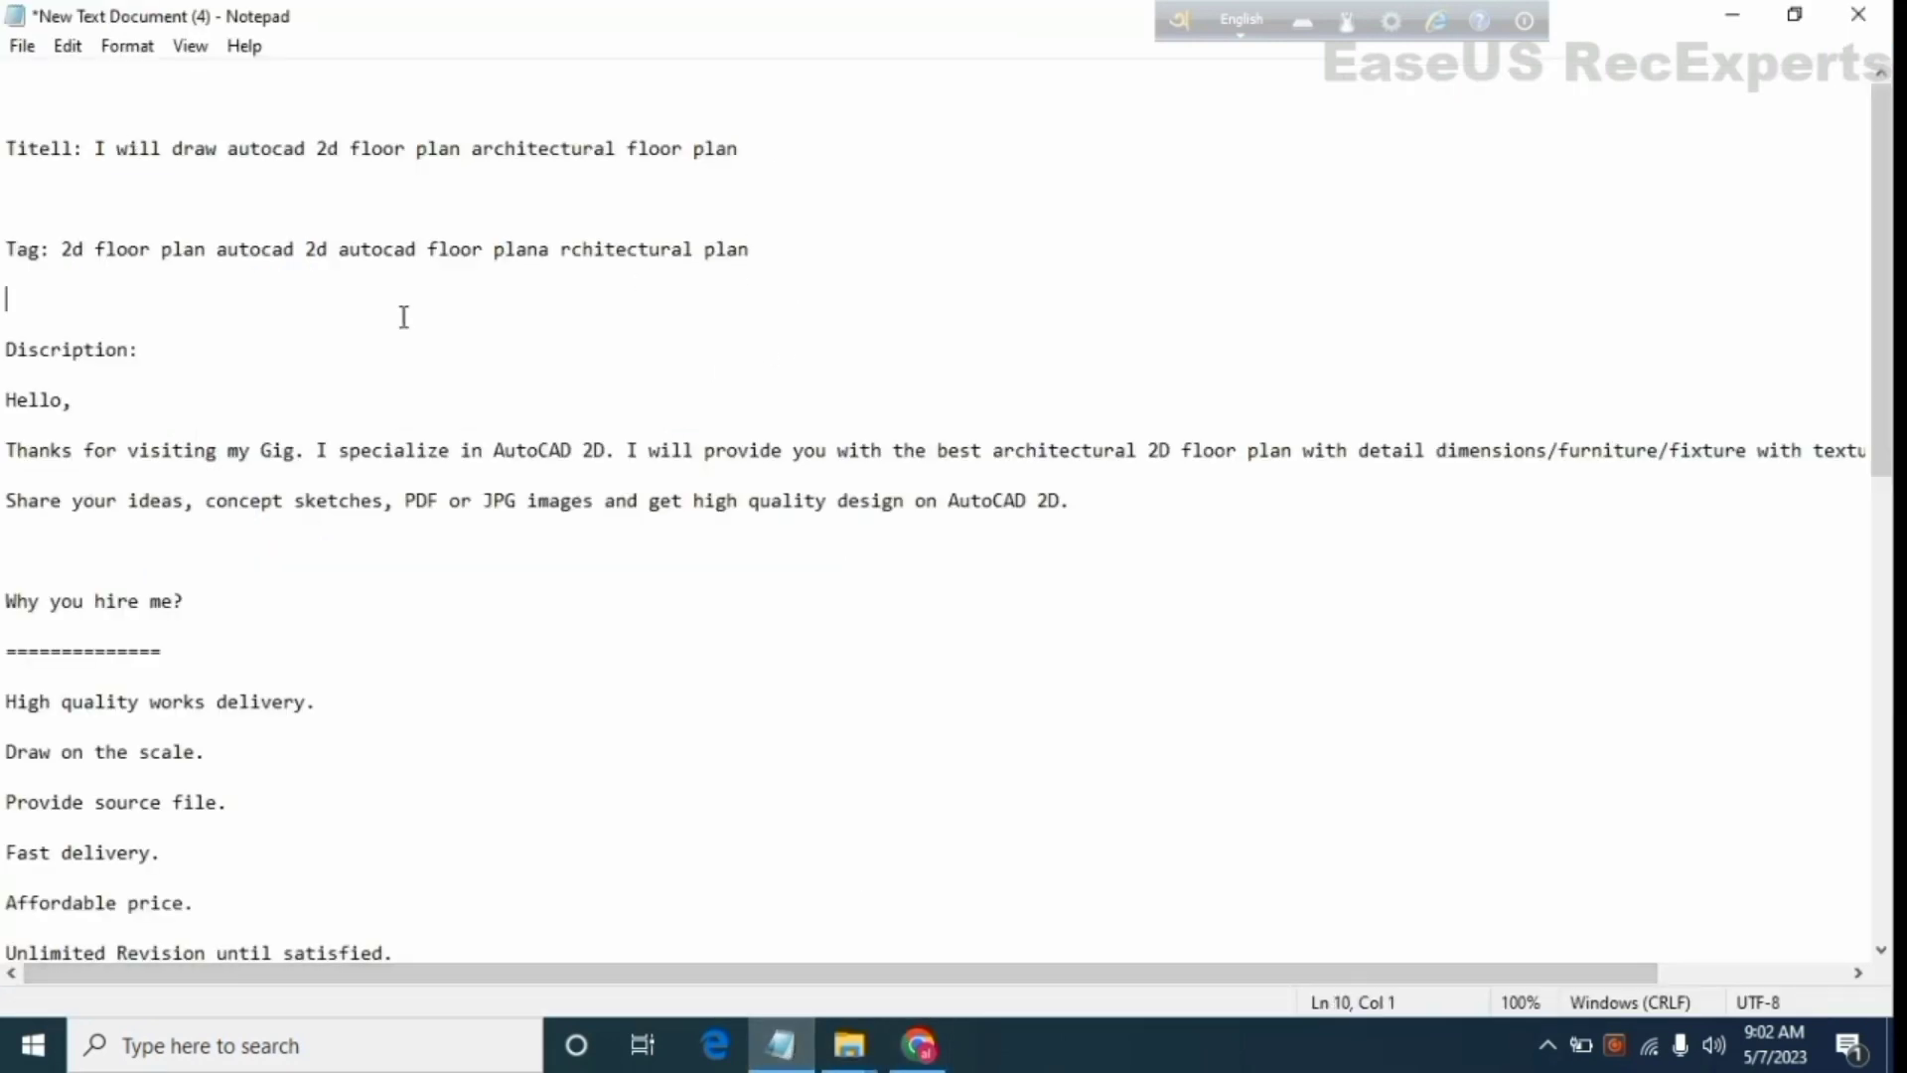
drag(80, 281, 62, 254)
right_click(136, 275)
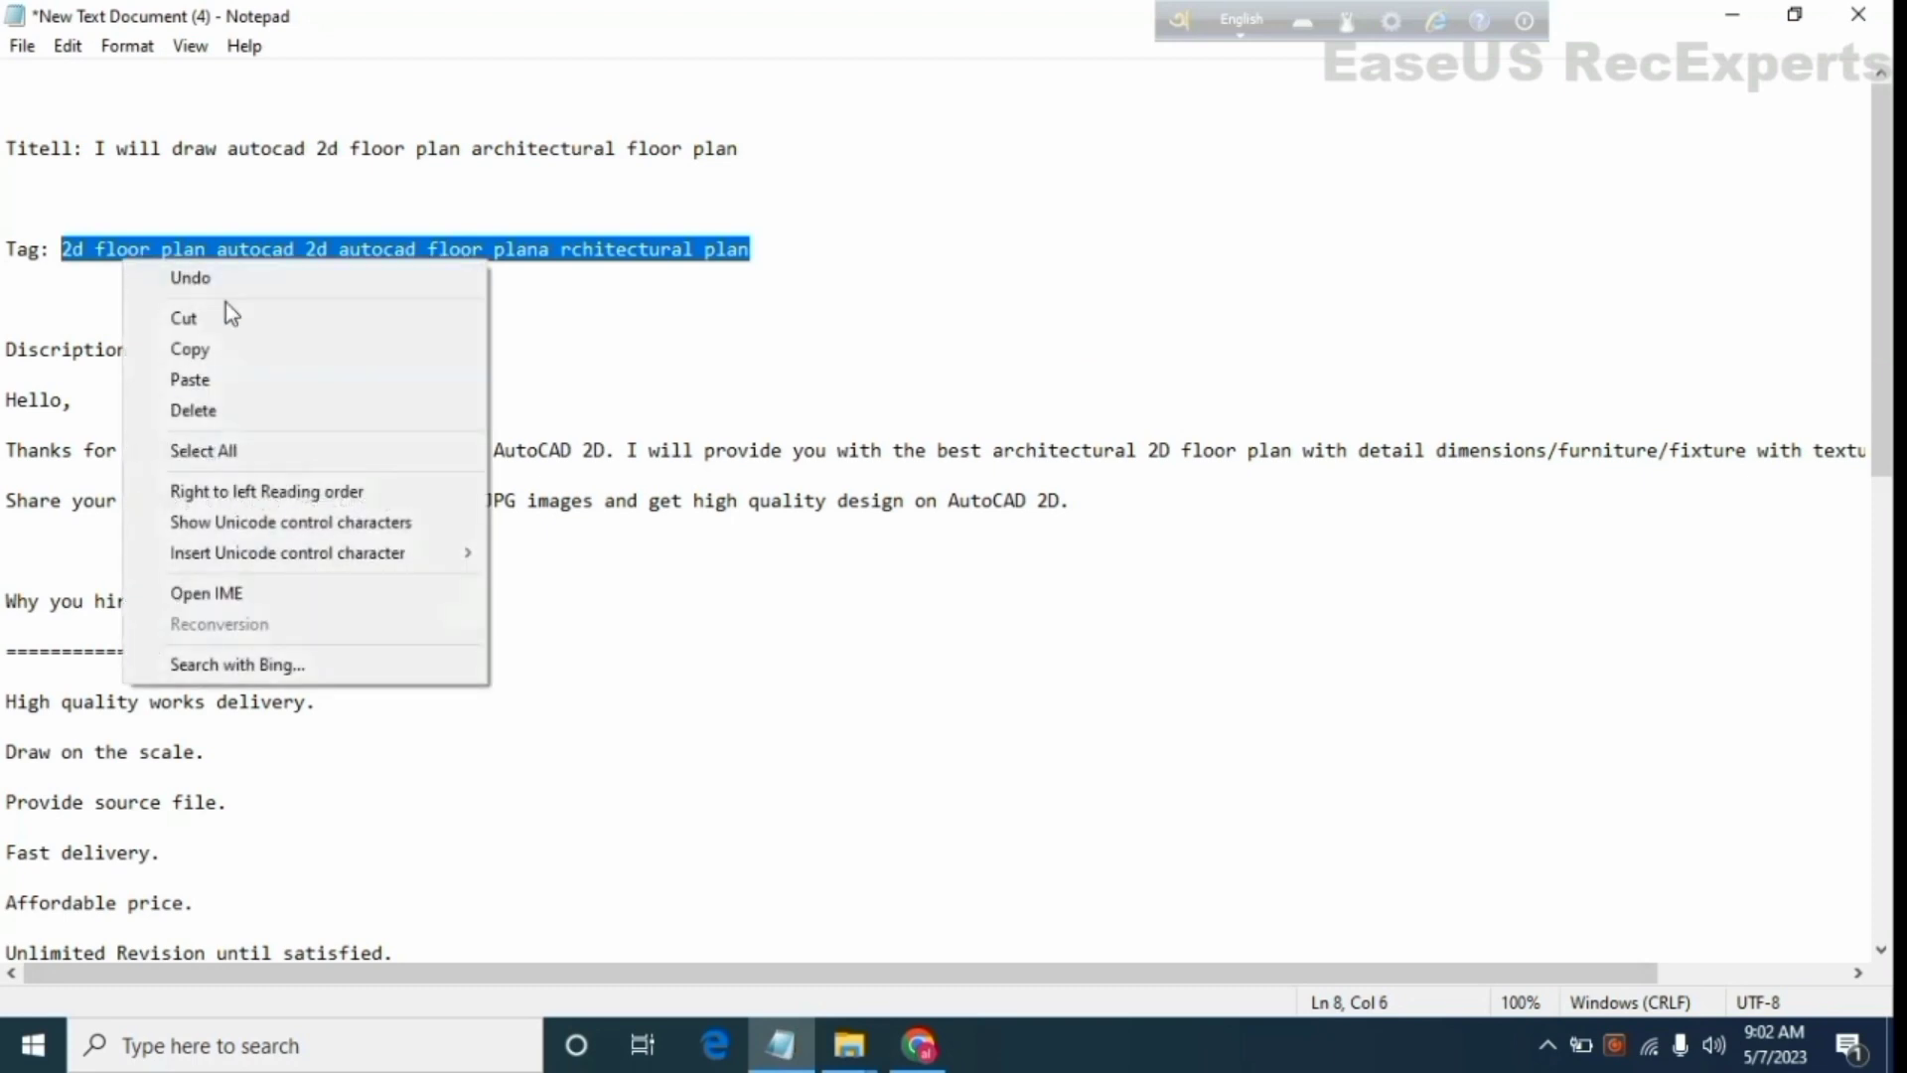
click(221, 347)
Return to image 1's properties and paste the copied tag text as its Tags
mouse_move(864, 1058)
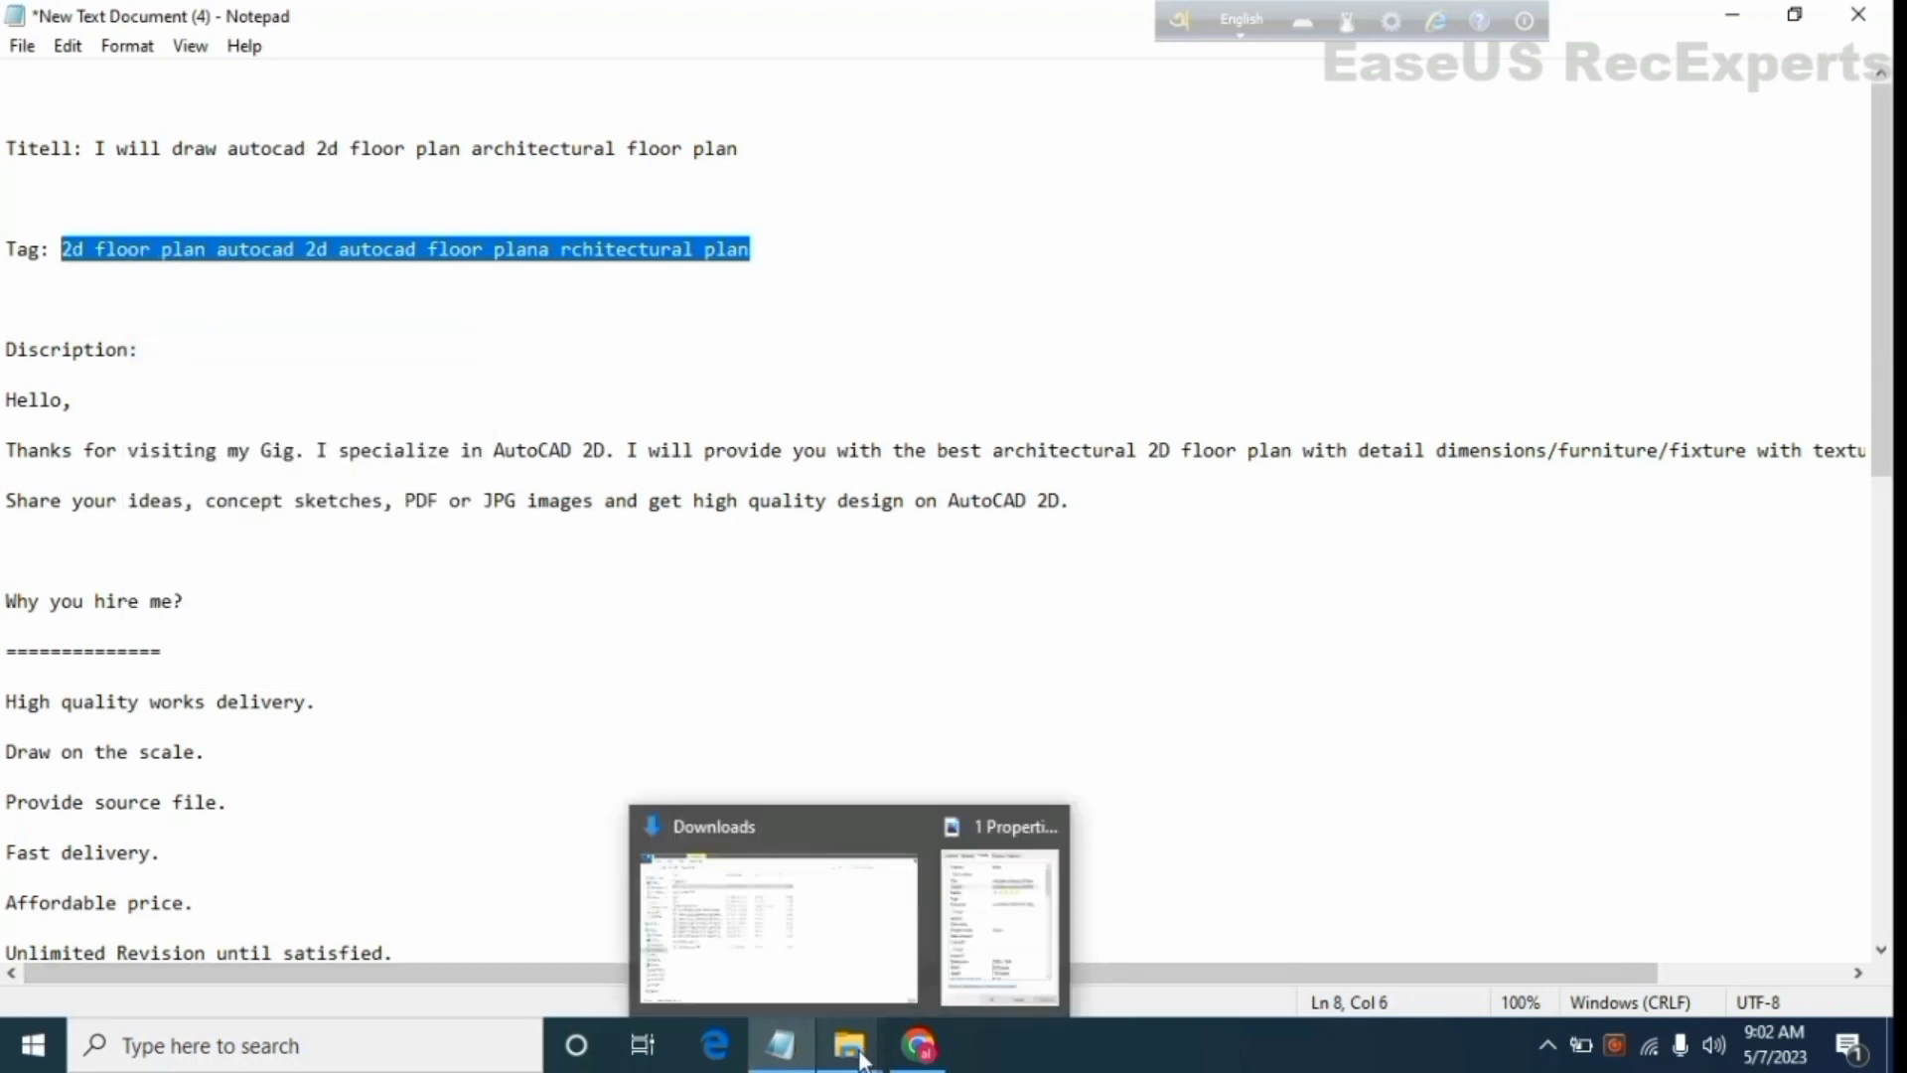
click(800, 949)
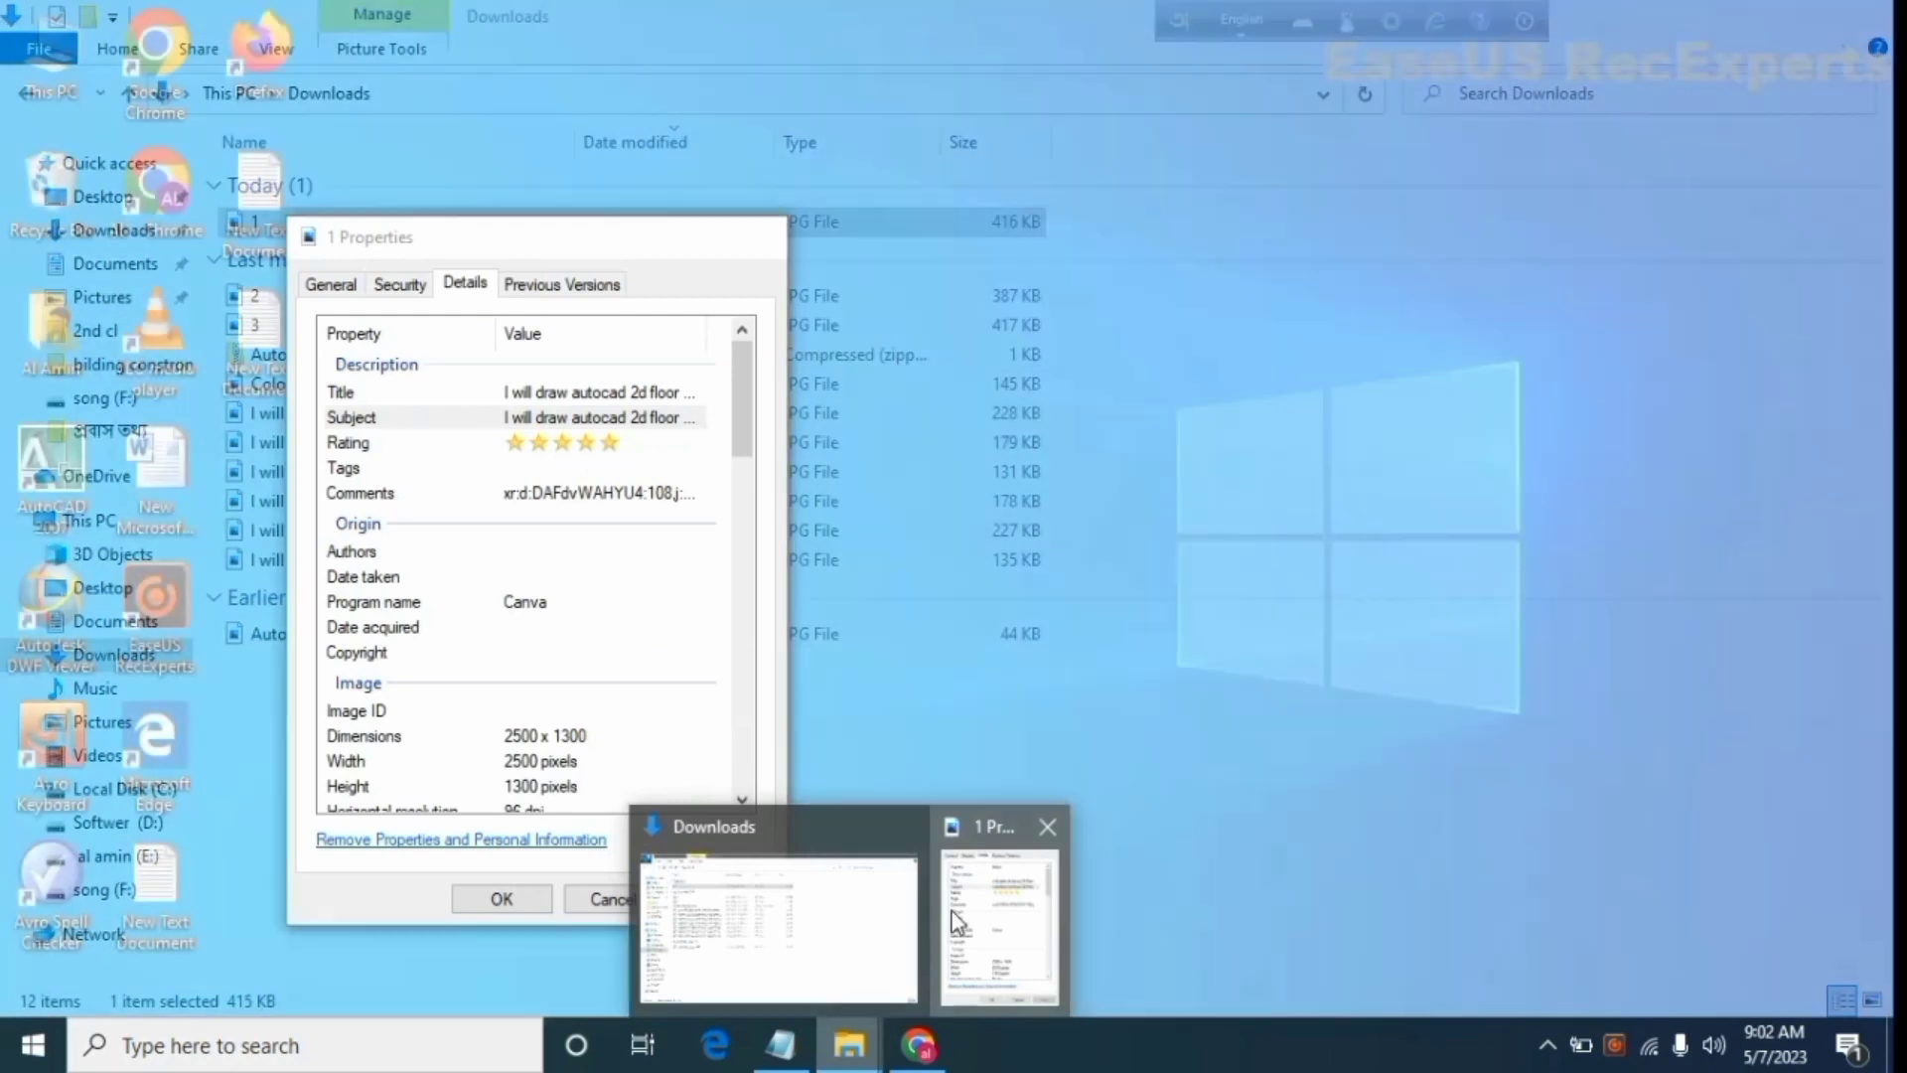
click(955, 919)
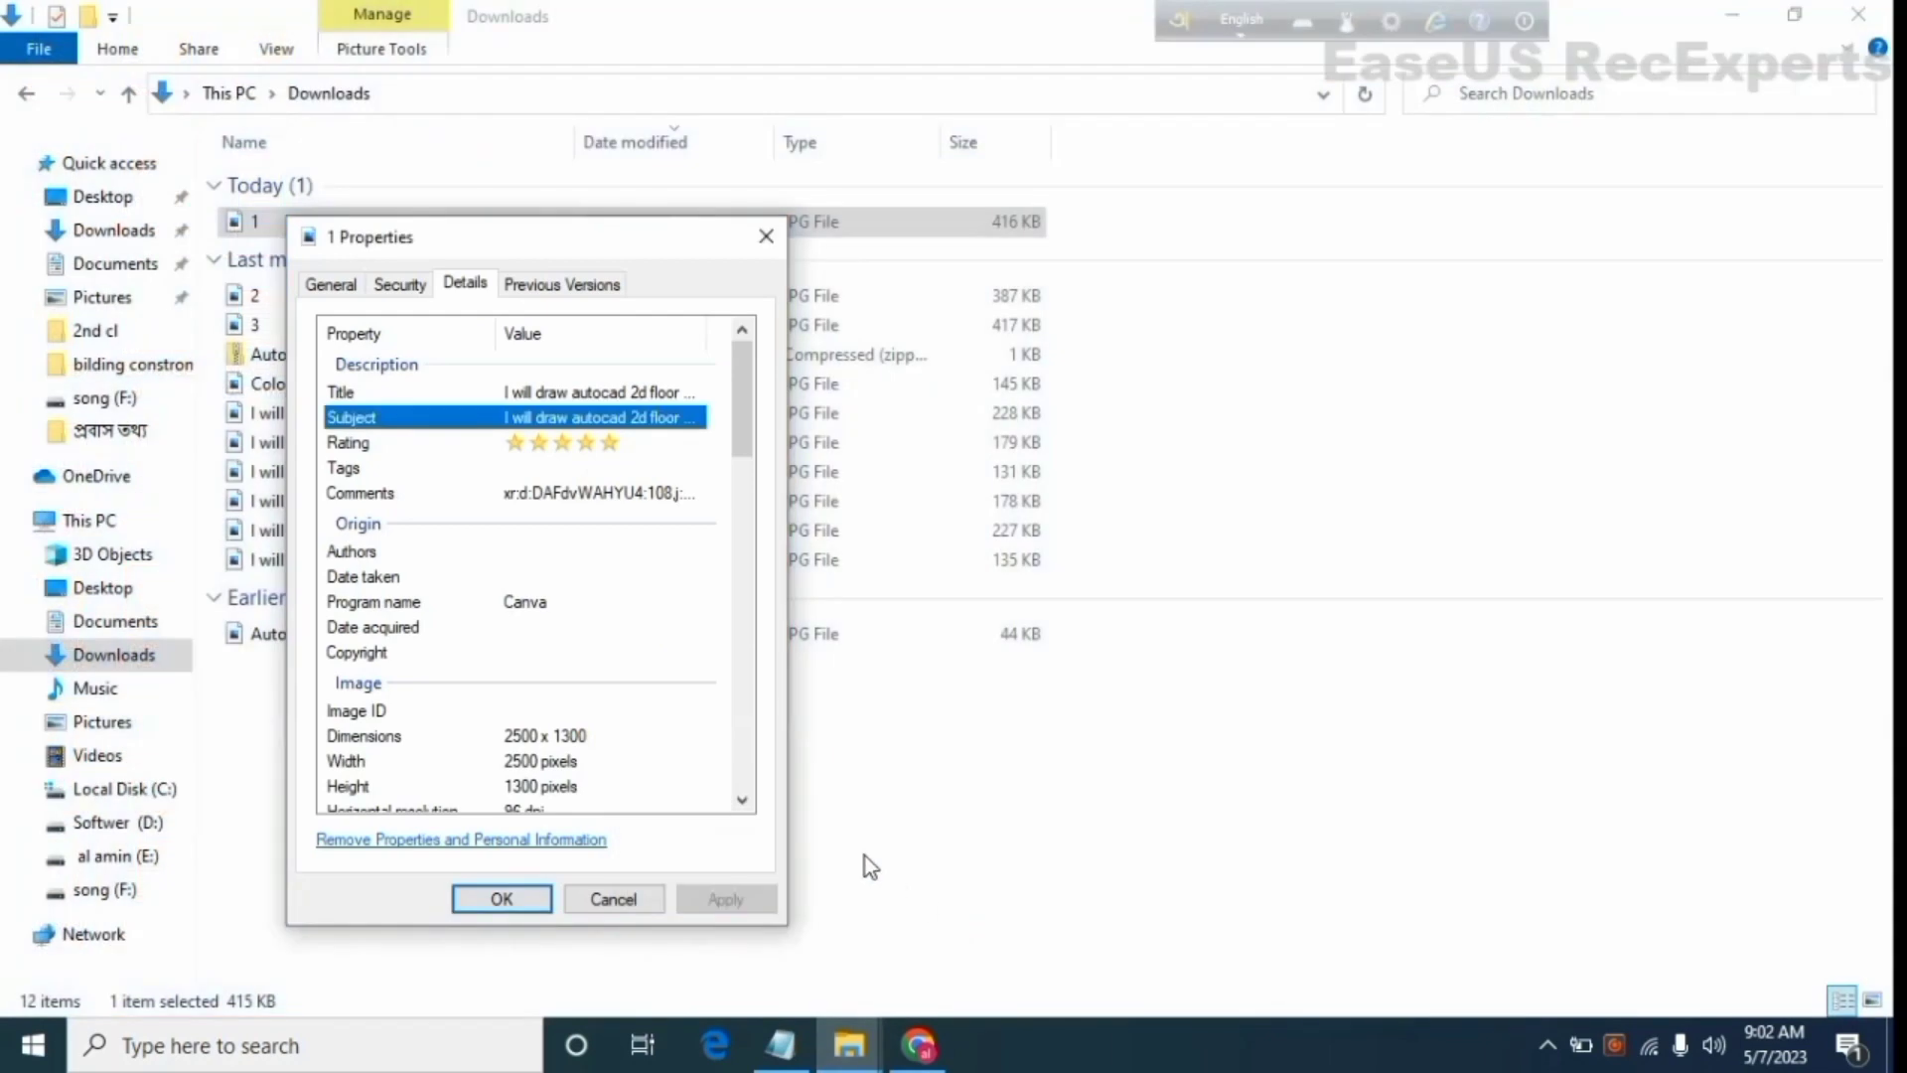
click(536, 476)
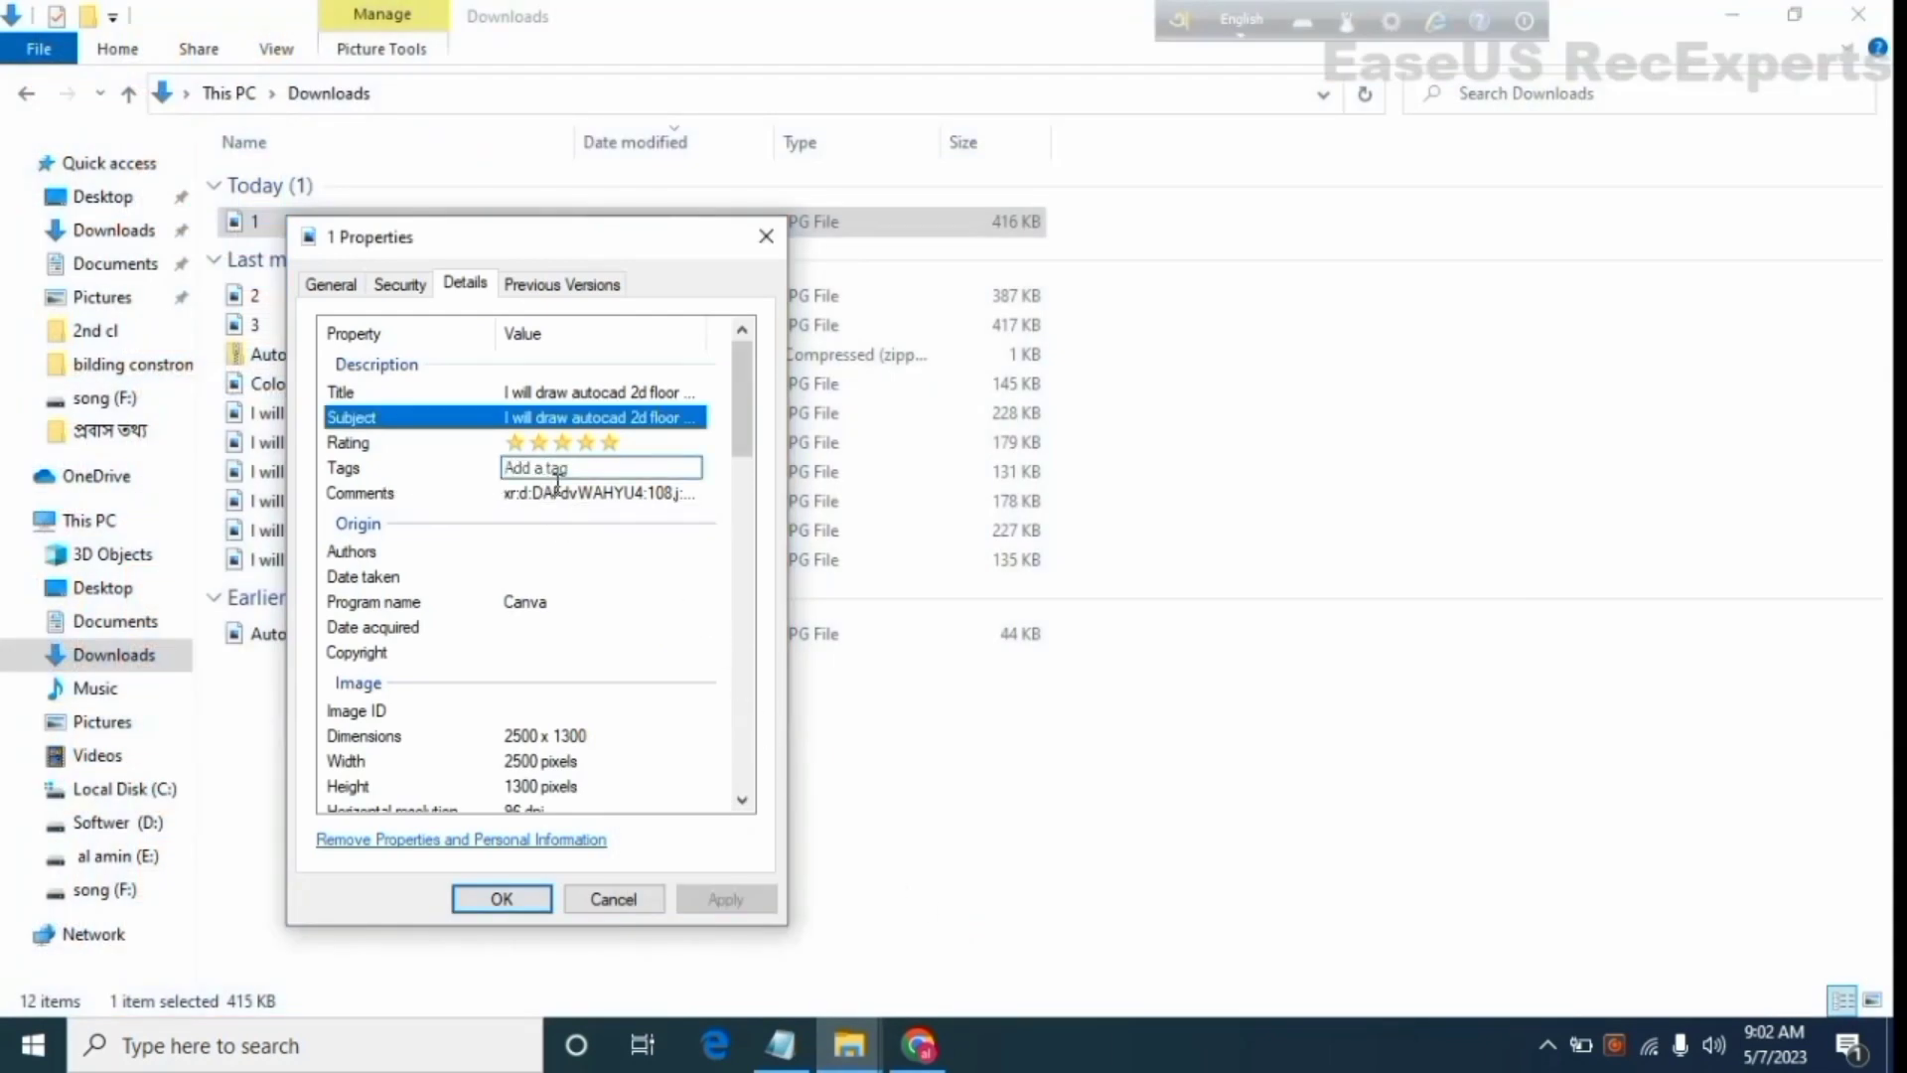
right_click(545, 474)
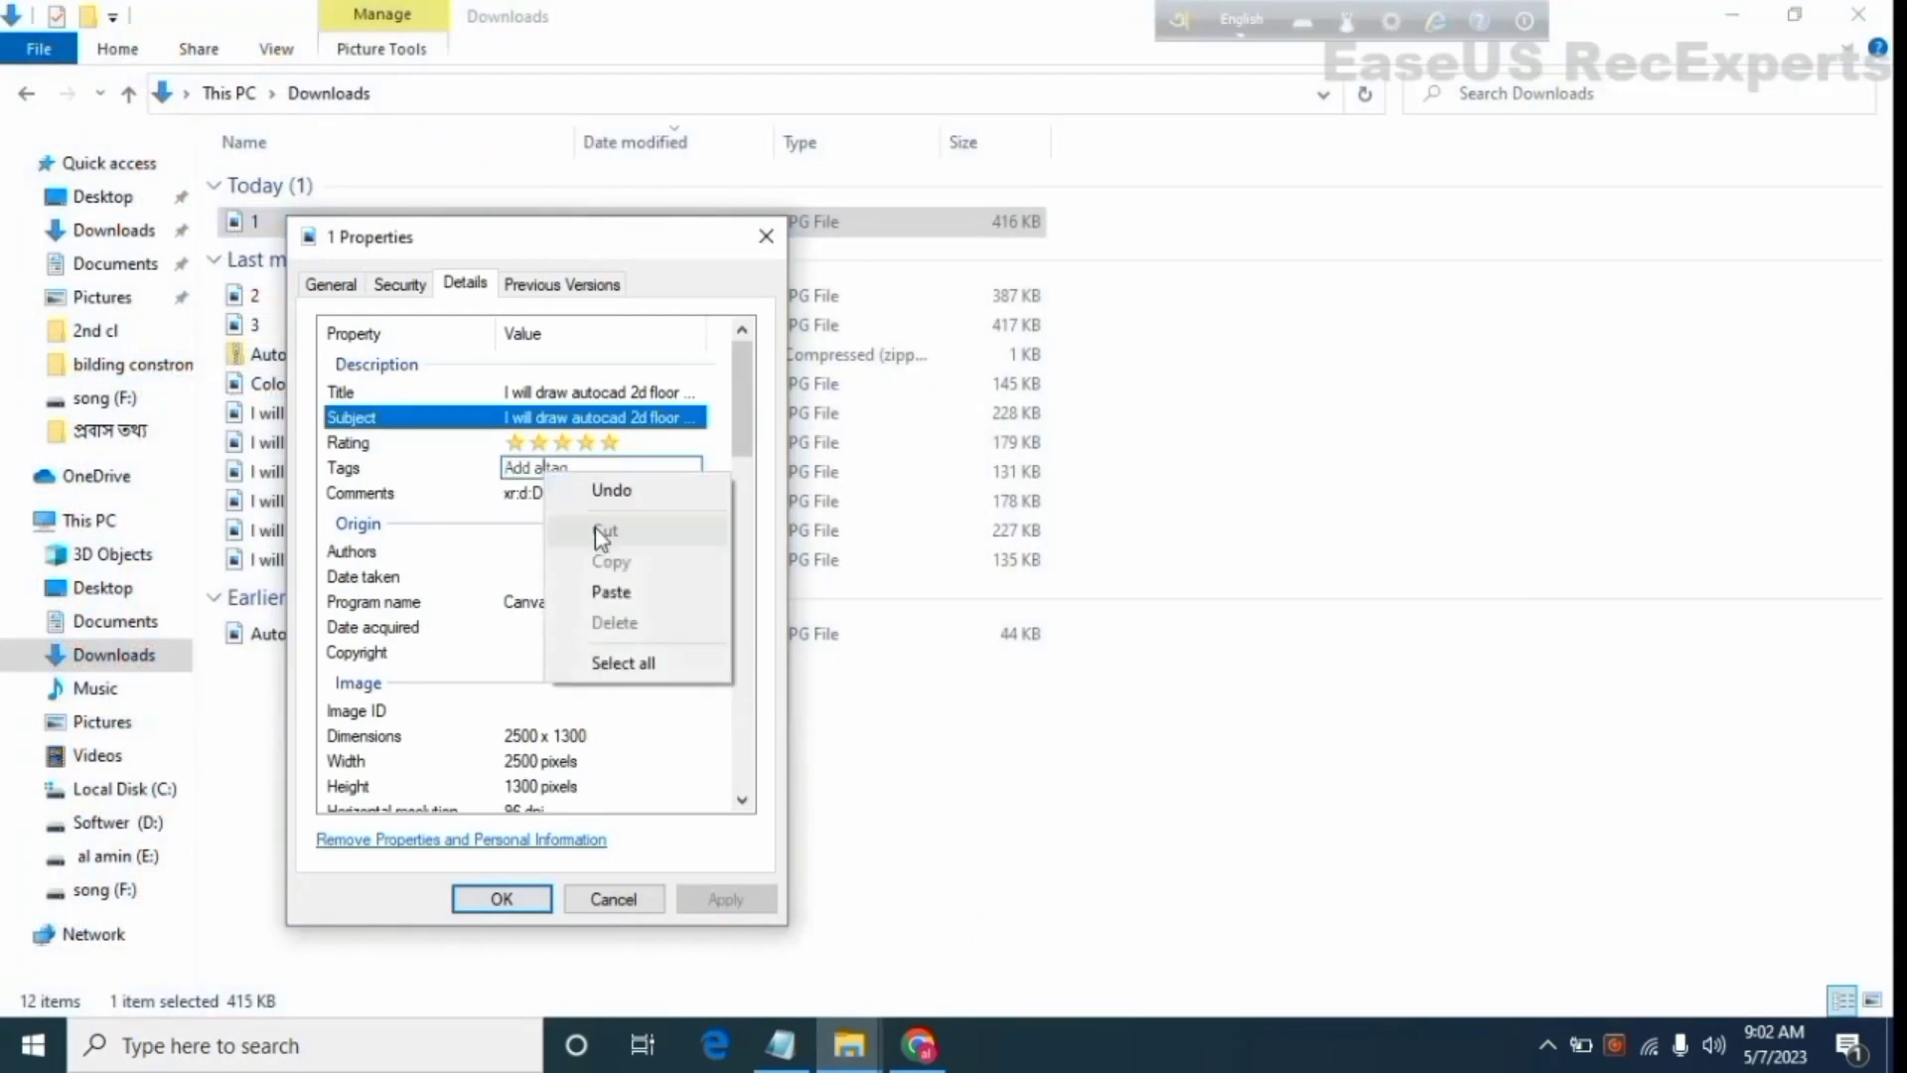
click(608, 593)
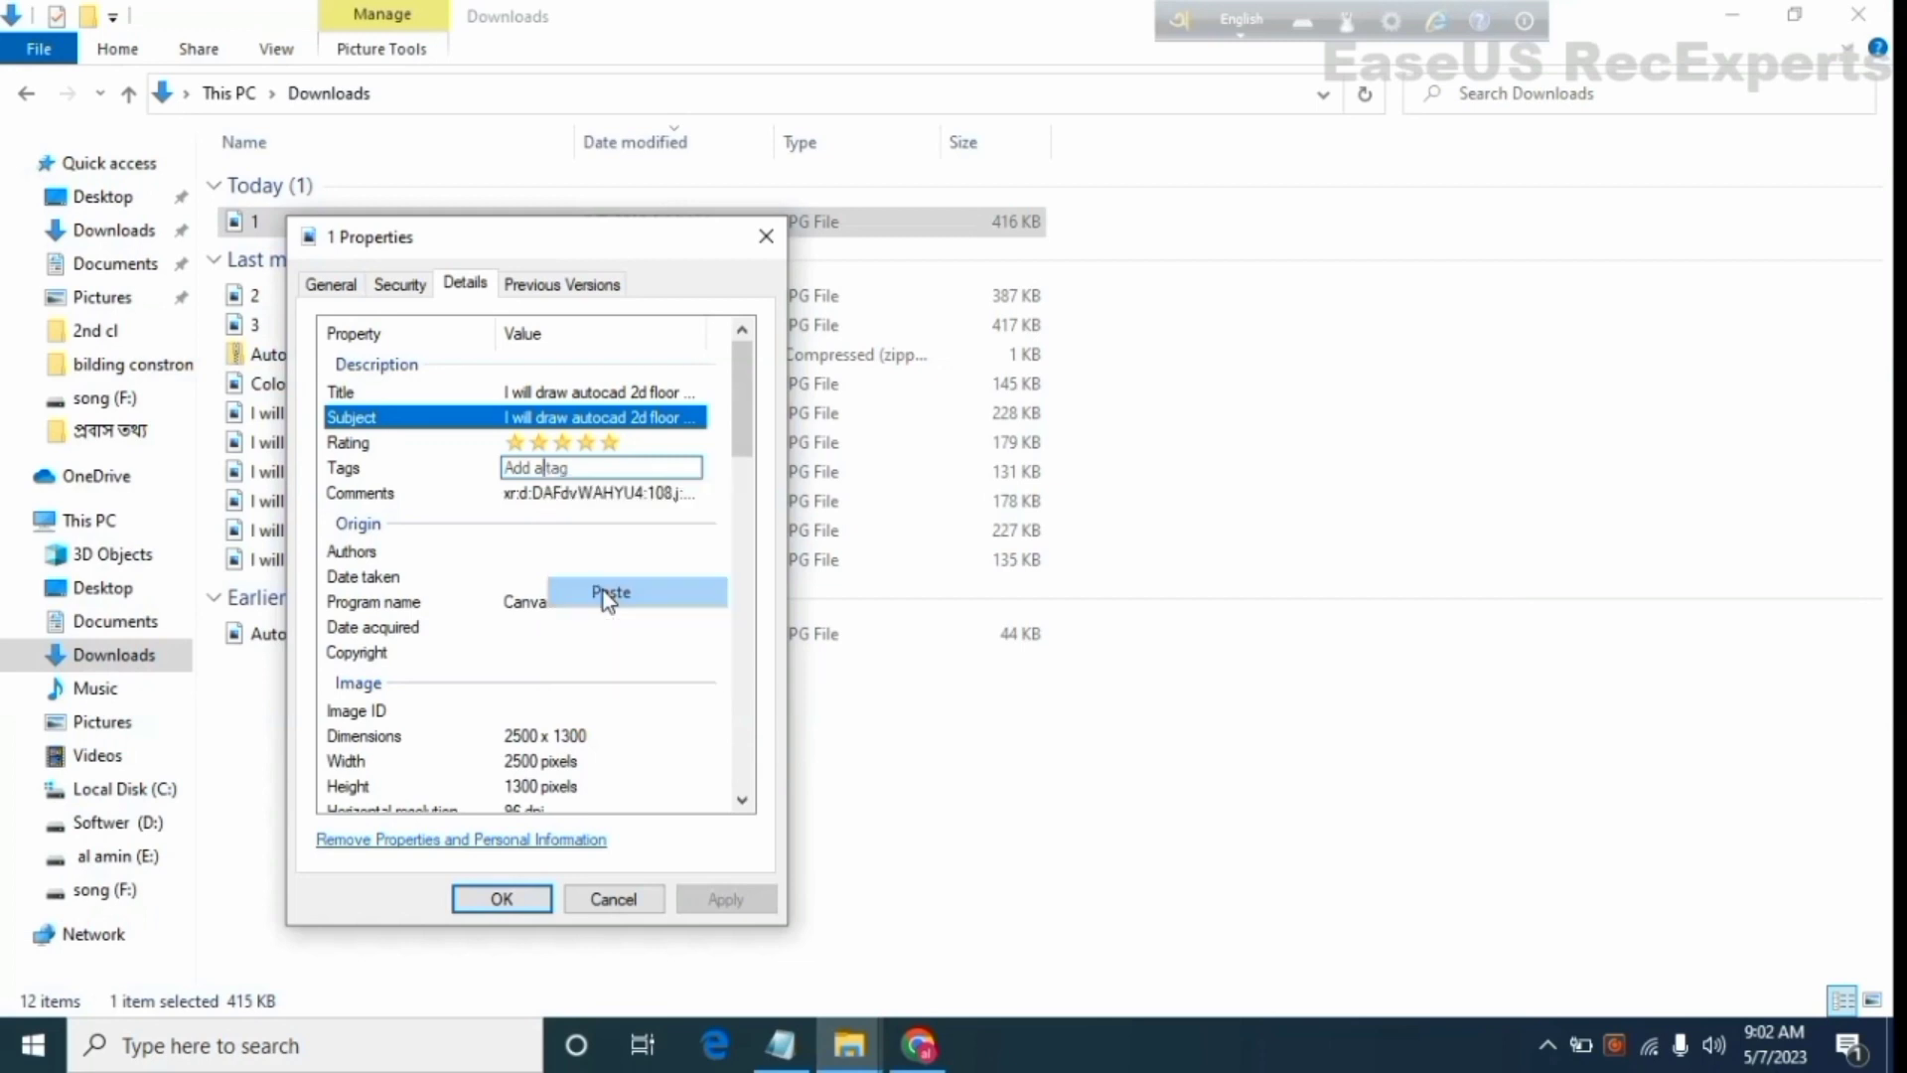
click(445, 462)
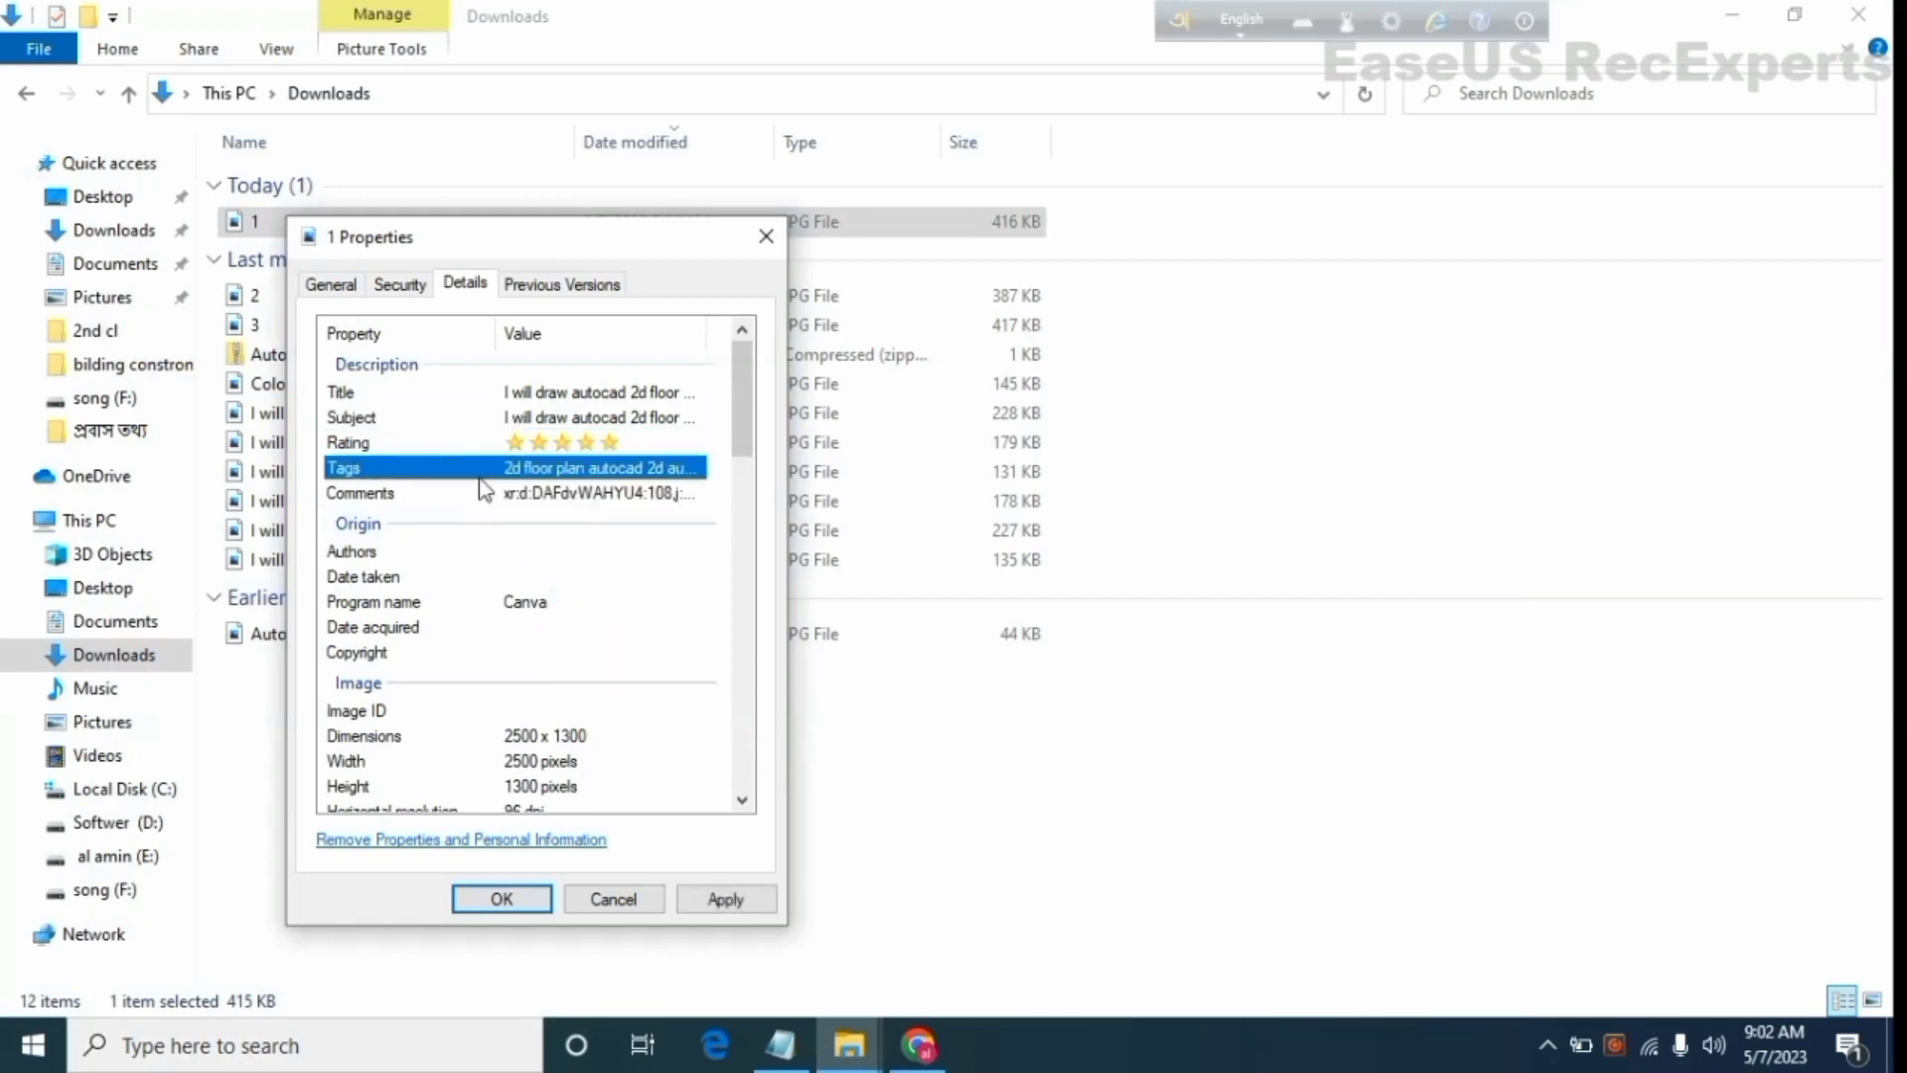
Apply the new tags to image 1's properties
click(728, 900)
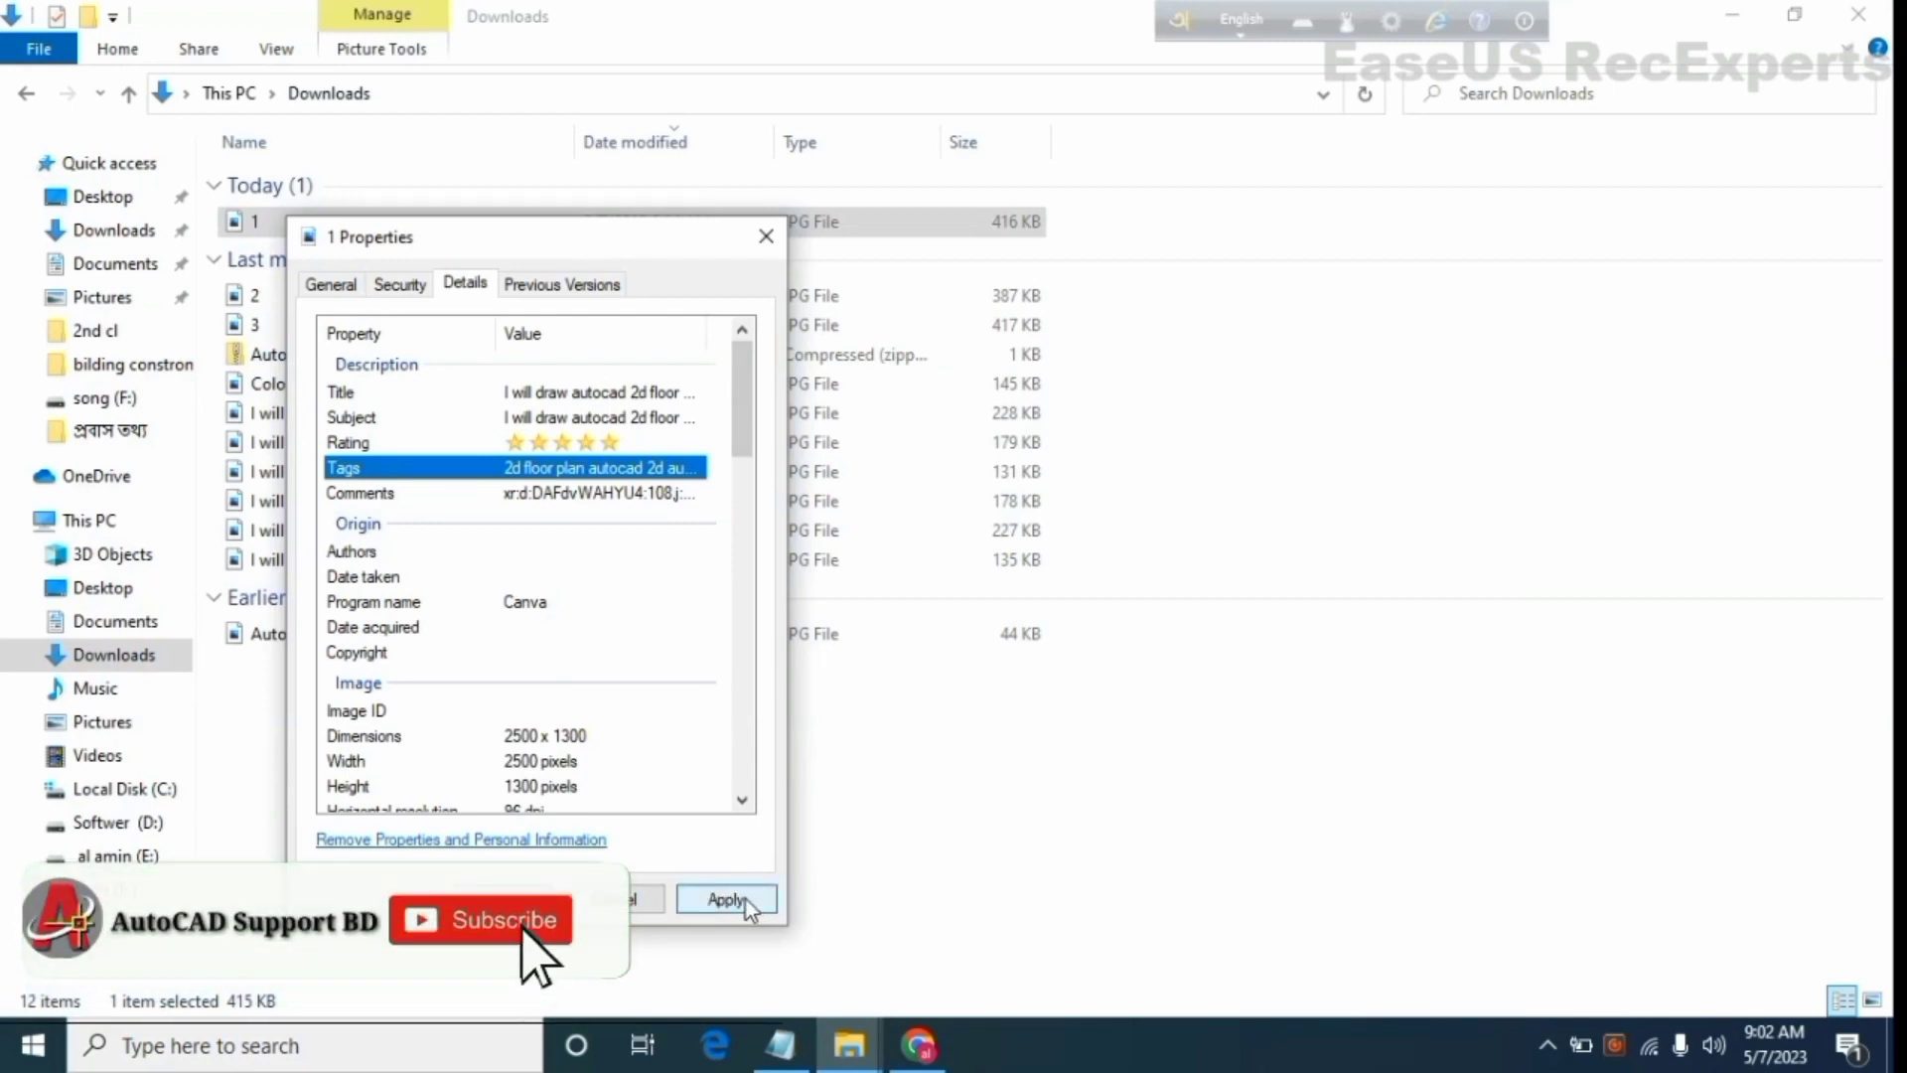
click(747, 898)
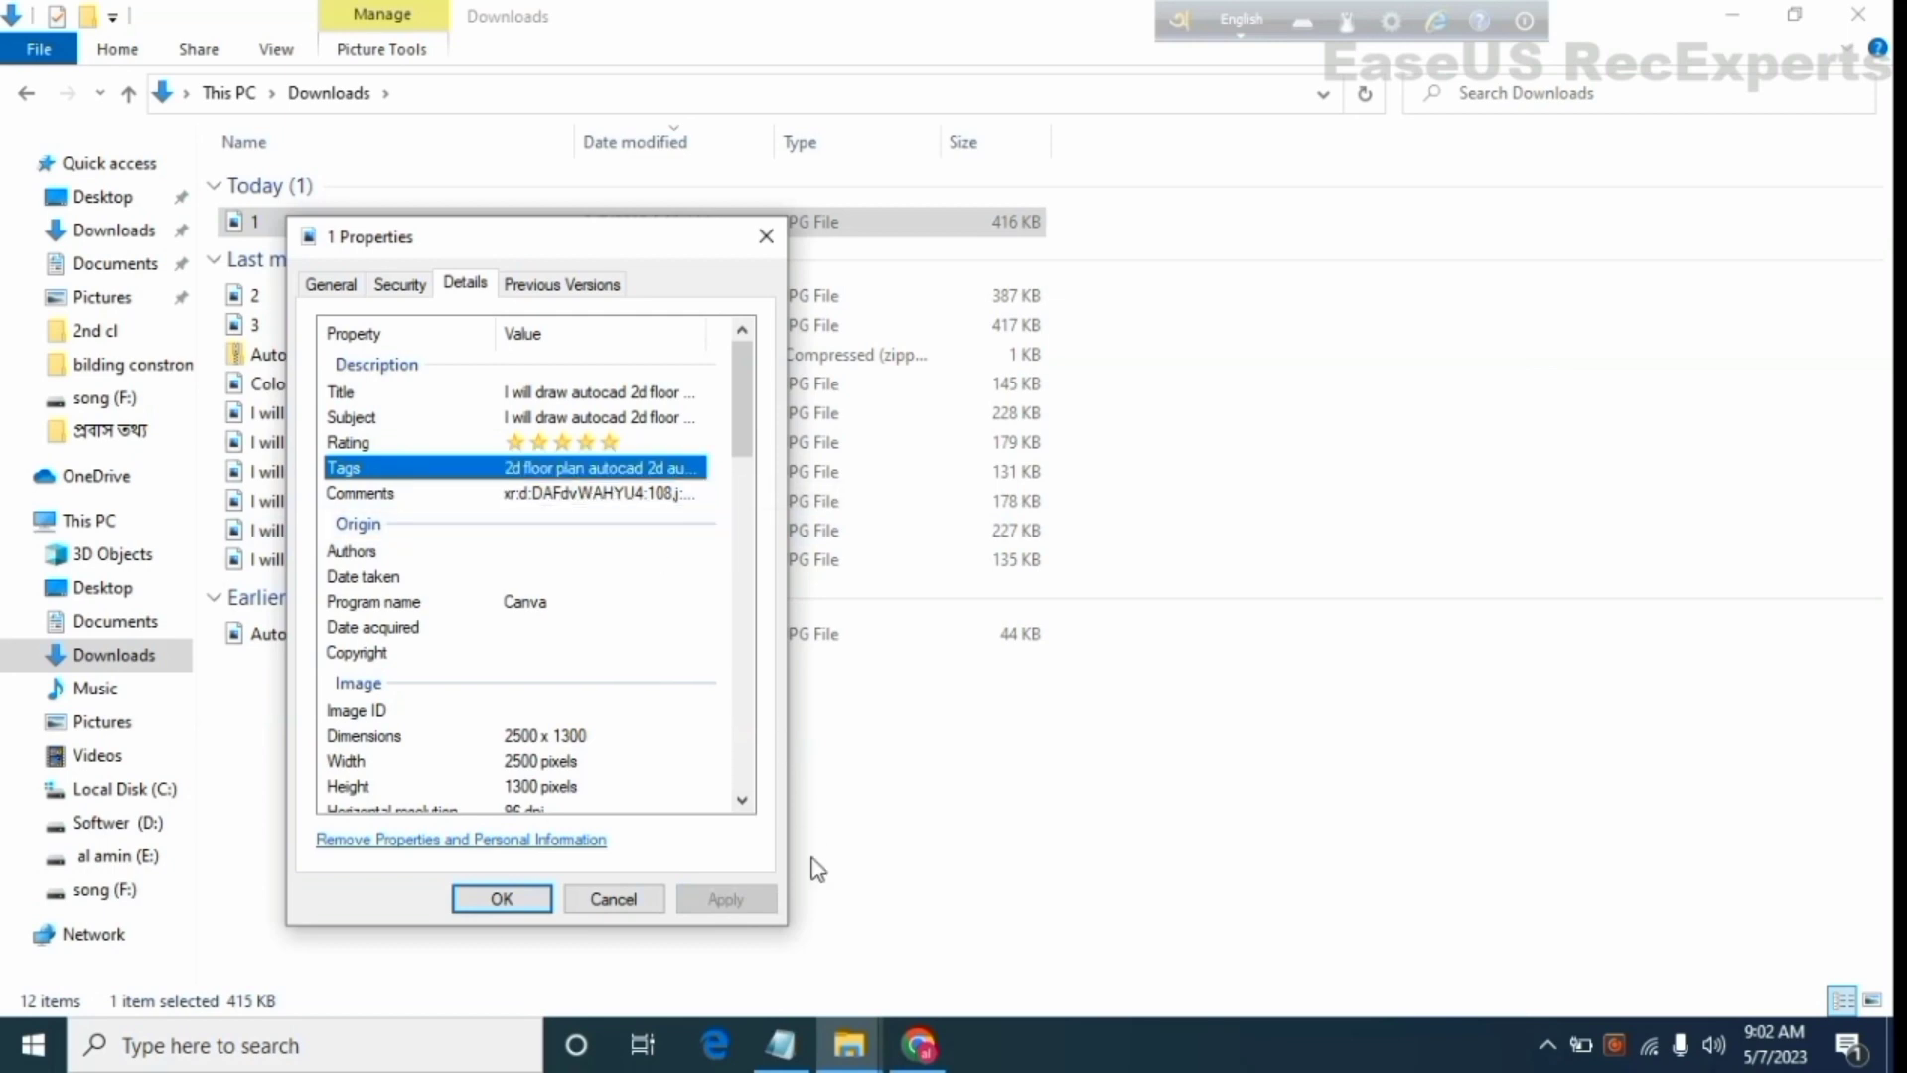
Switch to Notepad and copy the whole gig description, starting from "Hello," below the Discription heading
click(780, 1045)
scroll(401, 725, down, 2)
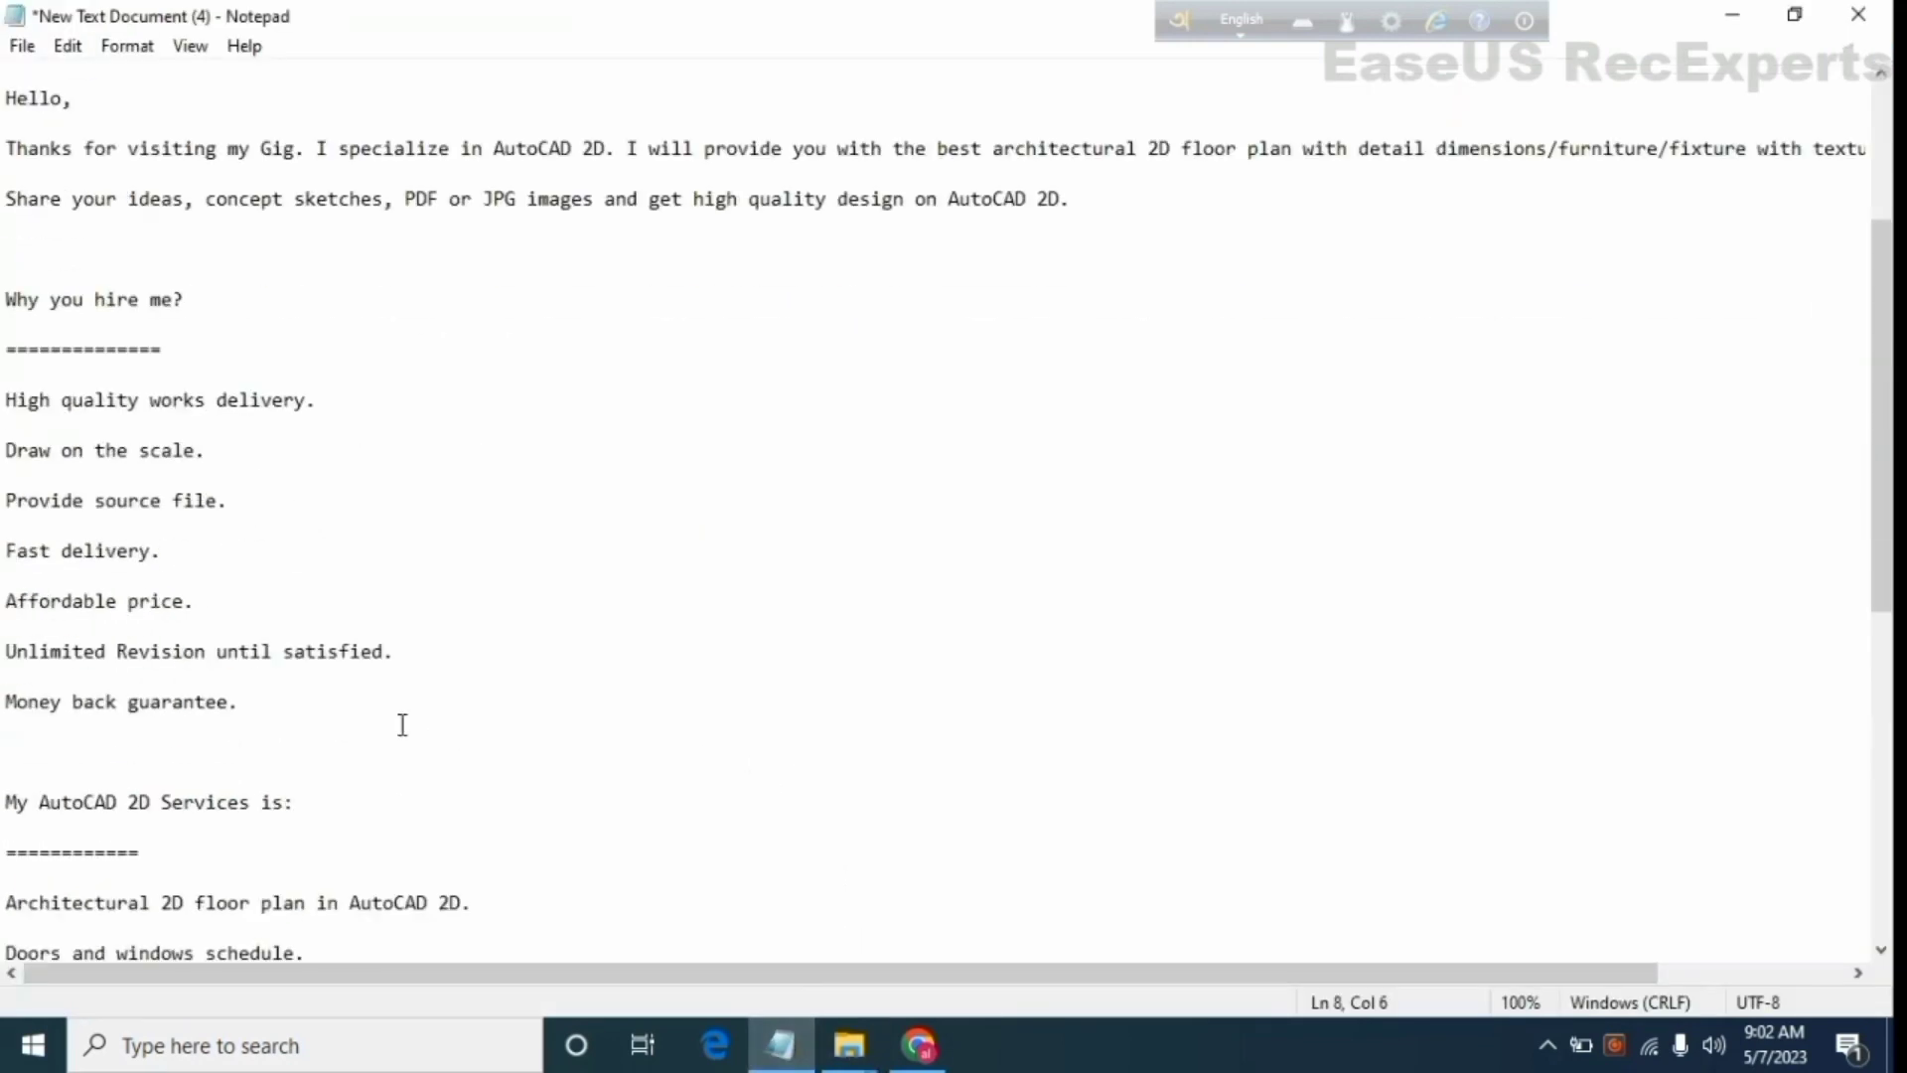
scroll(401, 724, down, 5)
drag(976, 964, 82, 27)
mouse_move(107, 288)
mouse_down()
mouse_move(93, 77)
mouse_move(116, 282)
mouse_move(14, 423)
mouse_up()
right_click(22, 398)
click(108, 489)
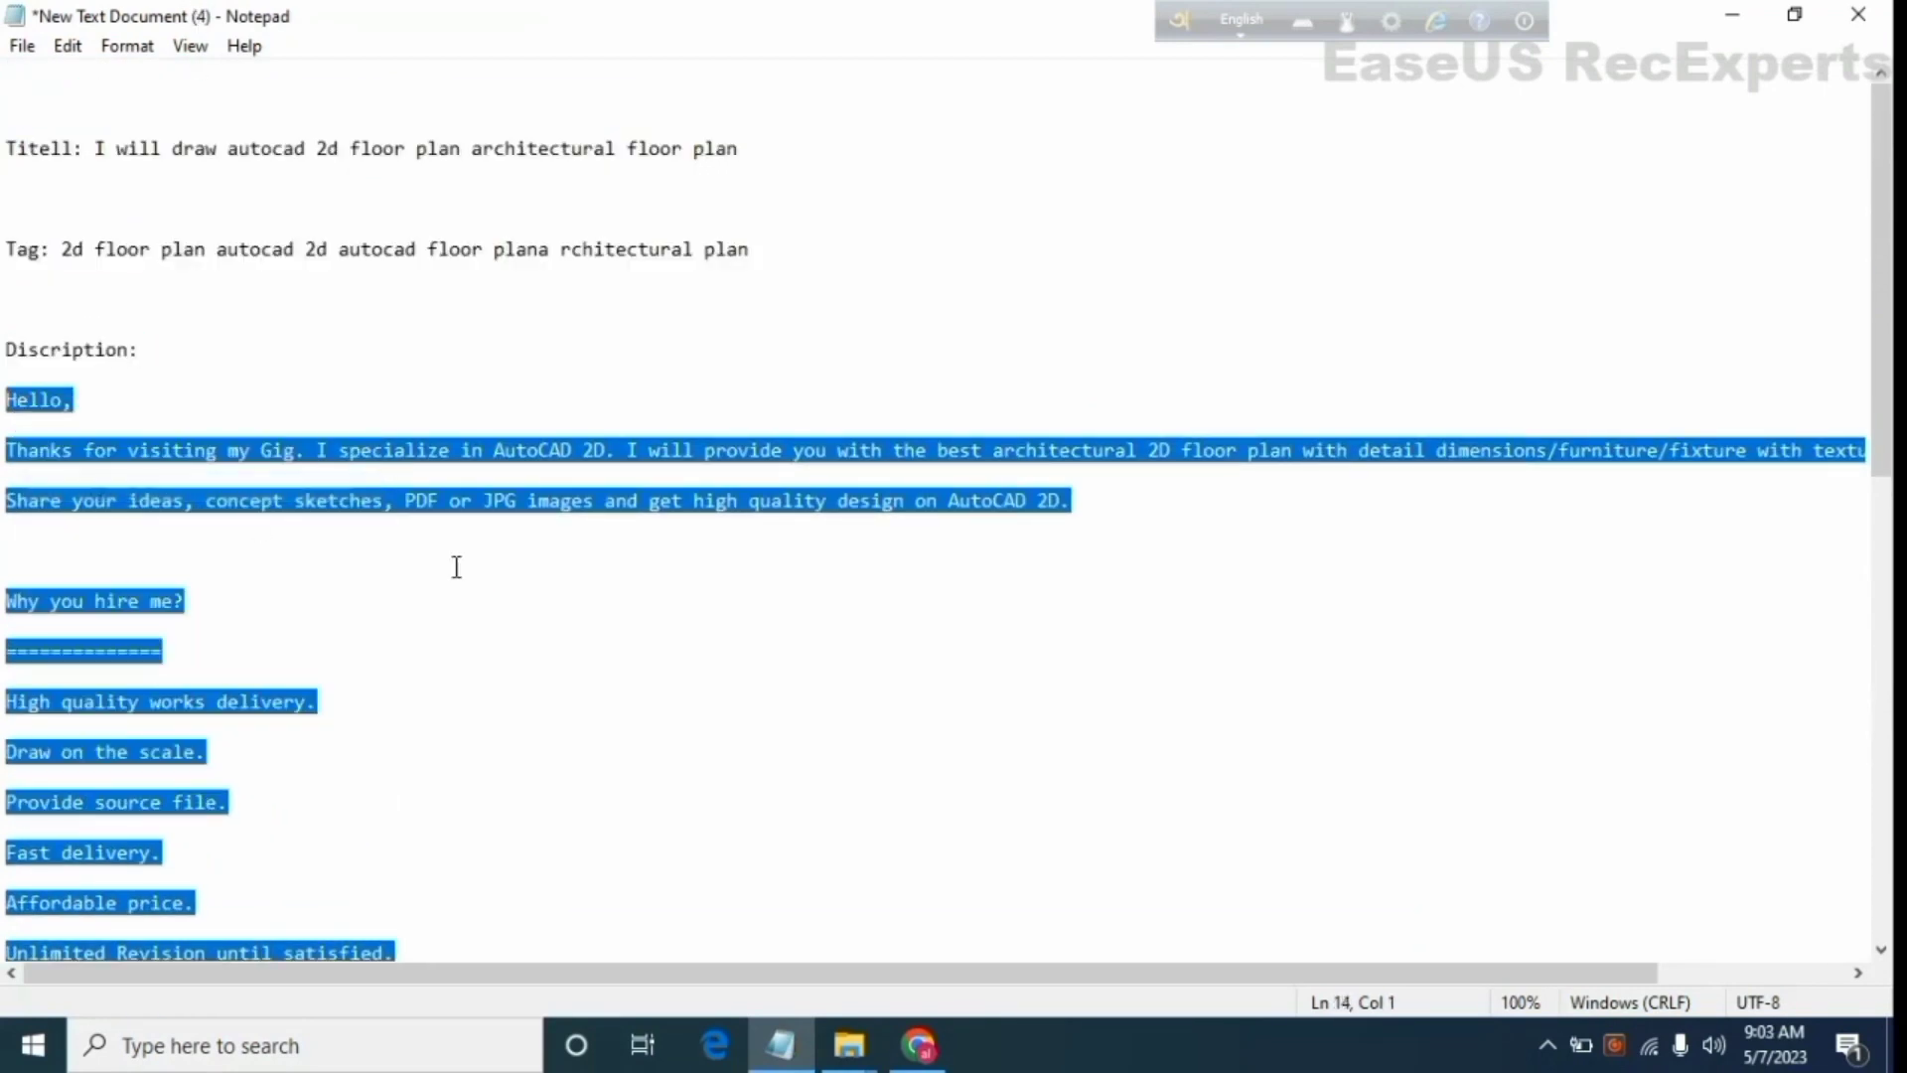
Return to image 1's properties, replace its Comments with the copied gig description and apply the change
click(783, 1051)
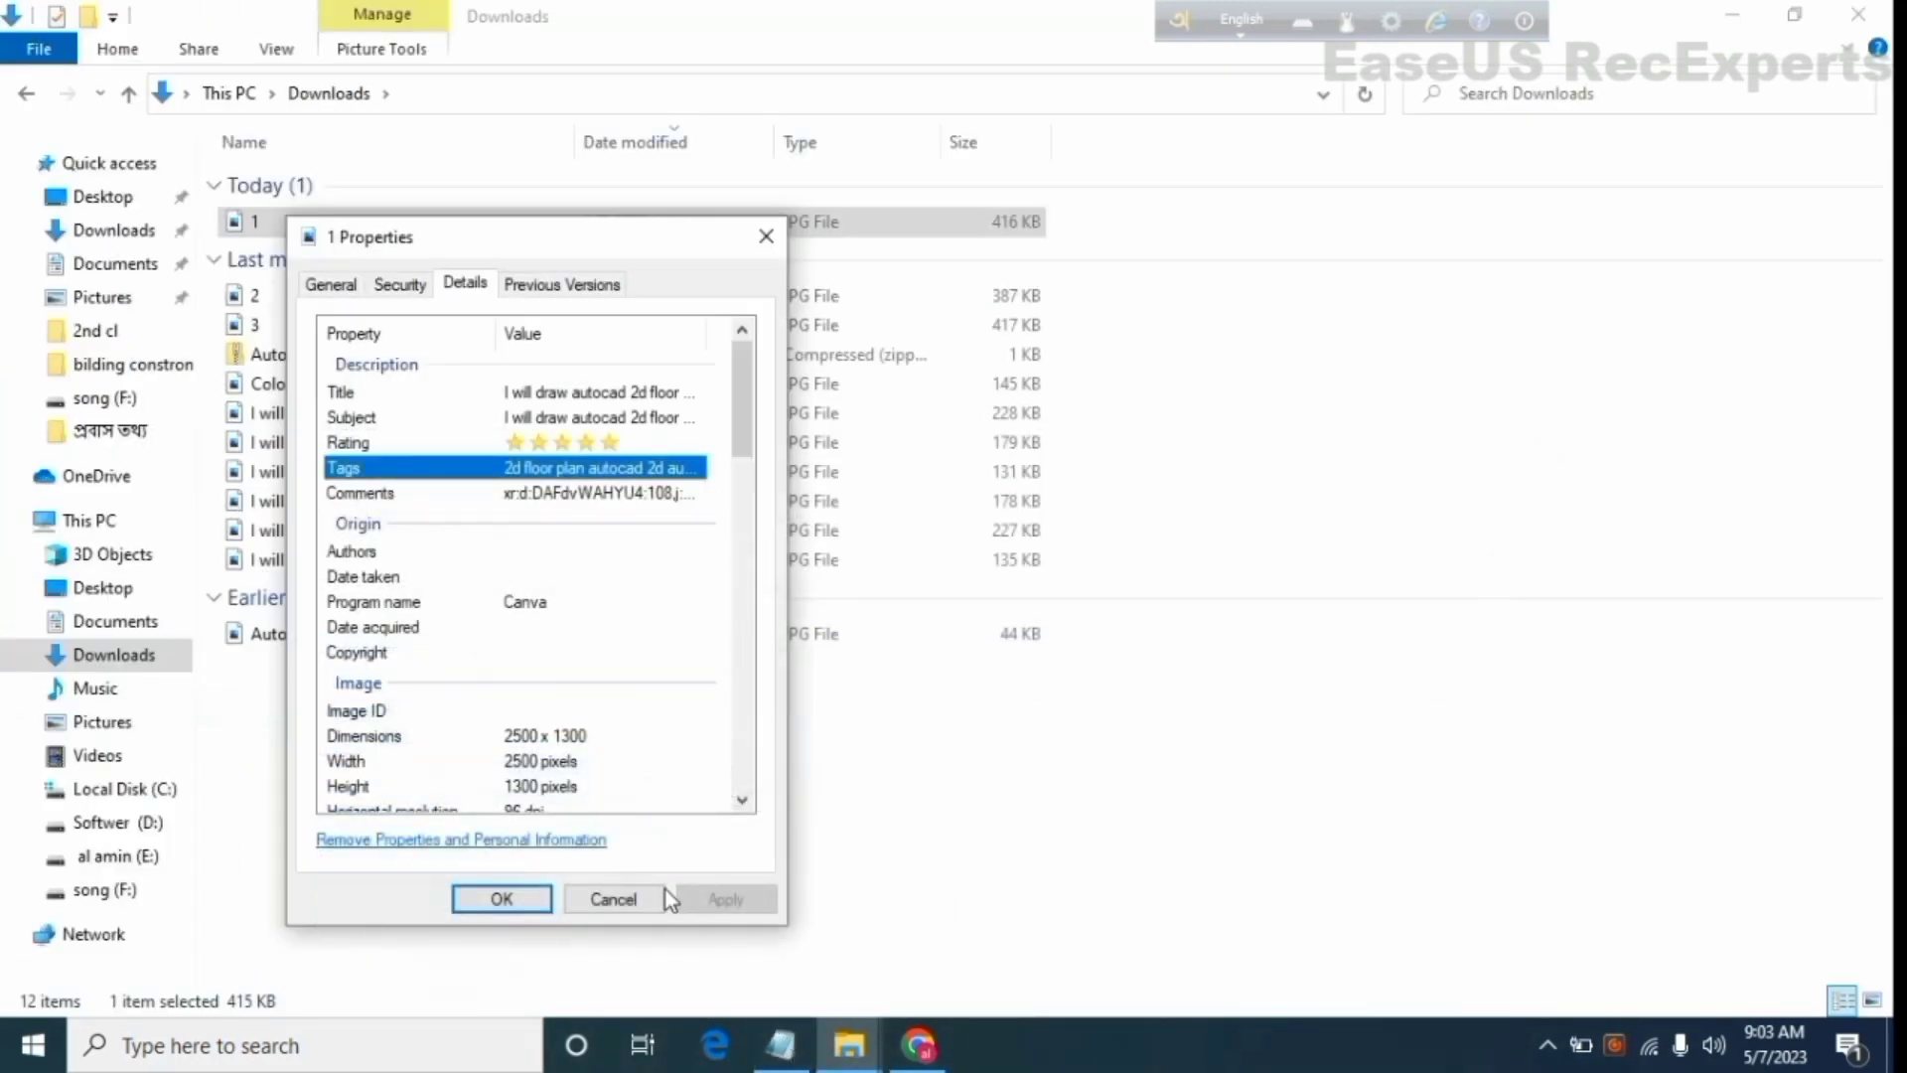
click(557, 495)
click(556, 501)
right_click(563, 507)
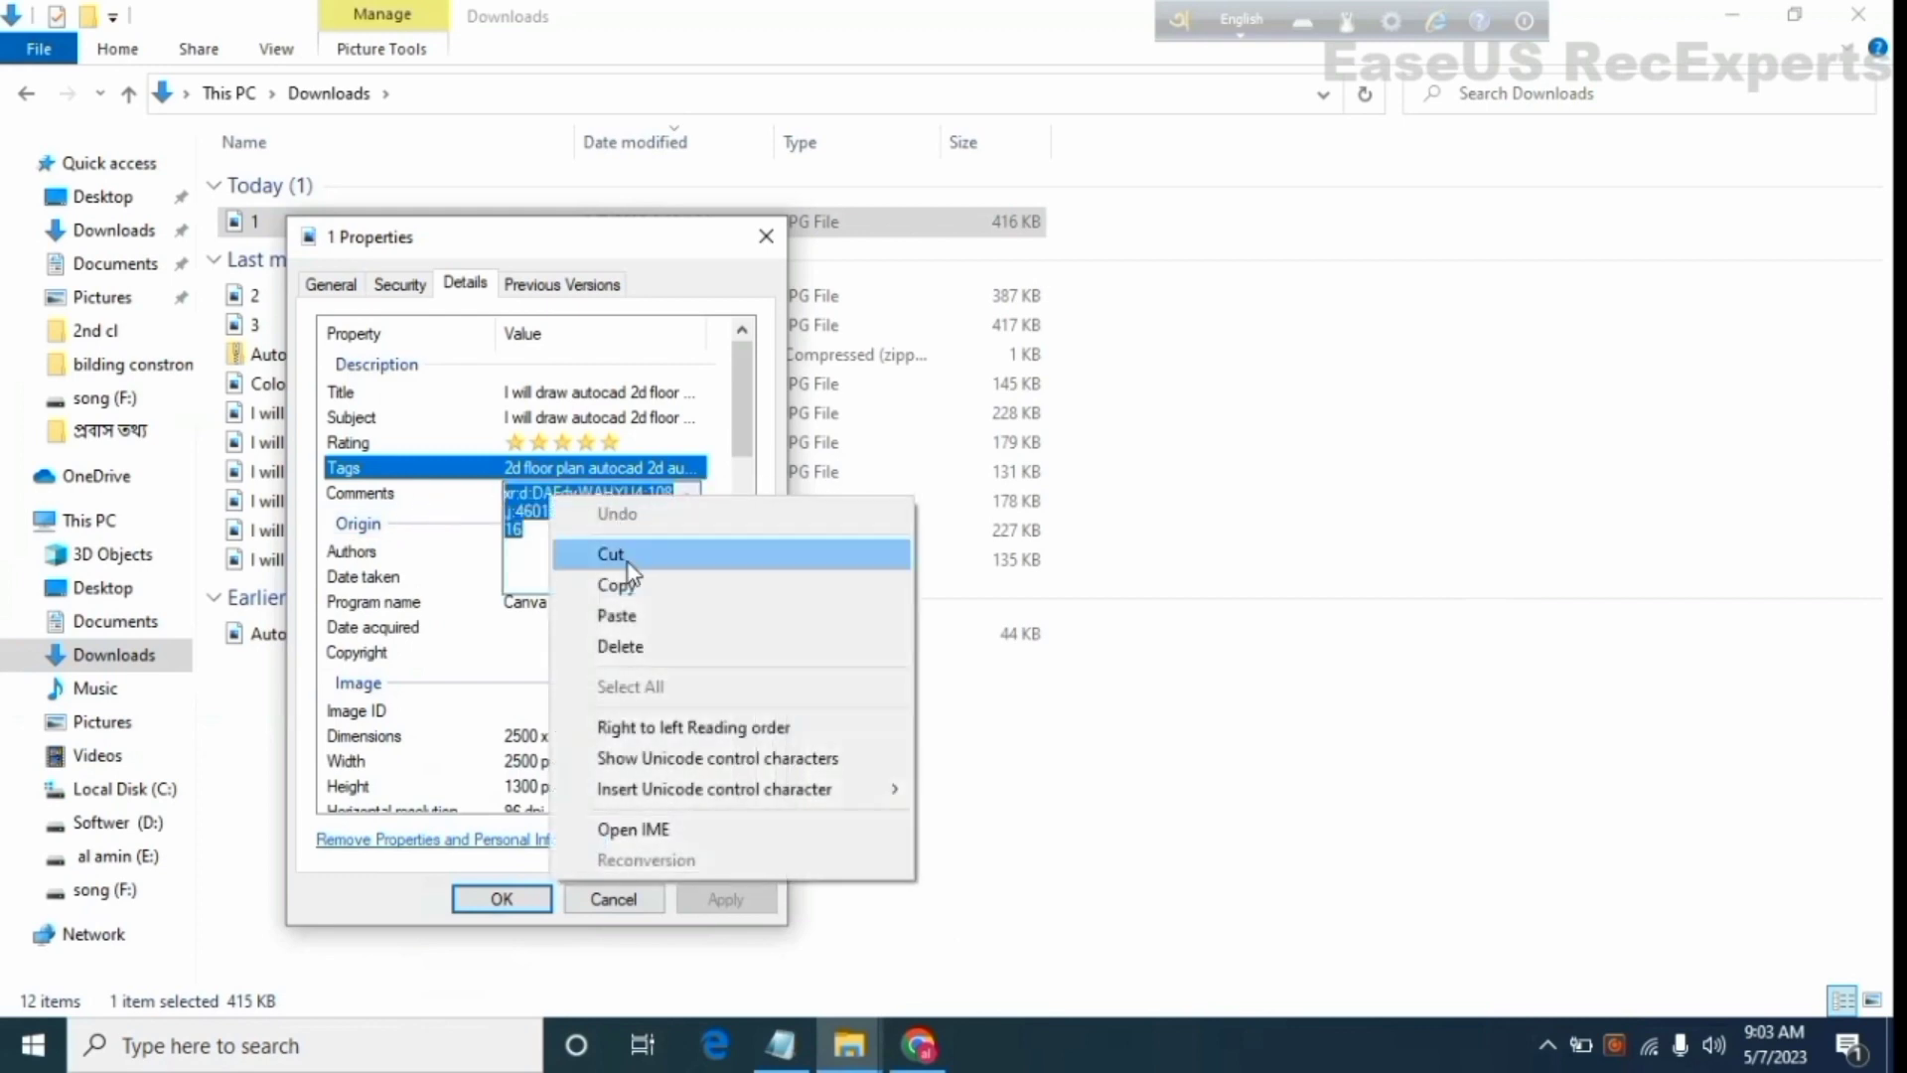
click(635, 616)
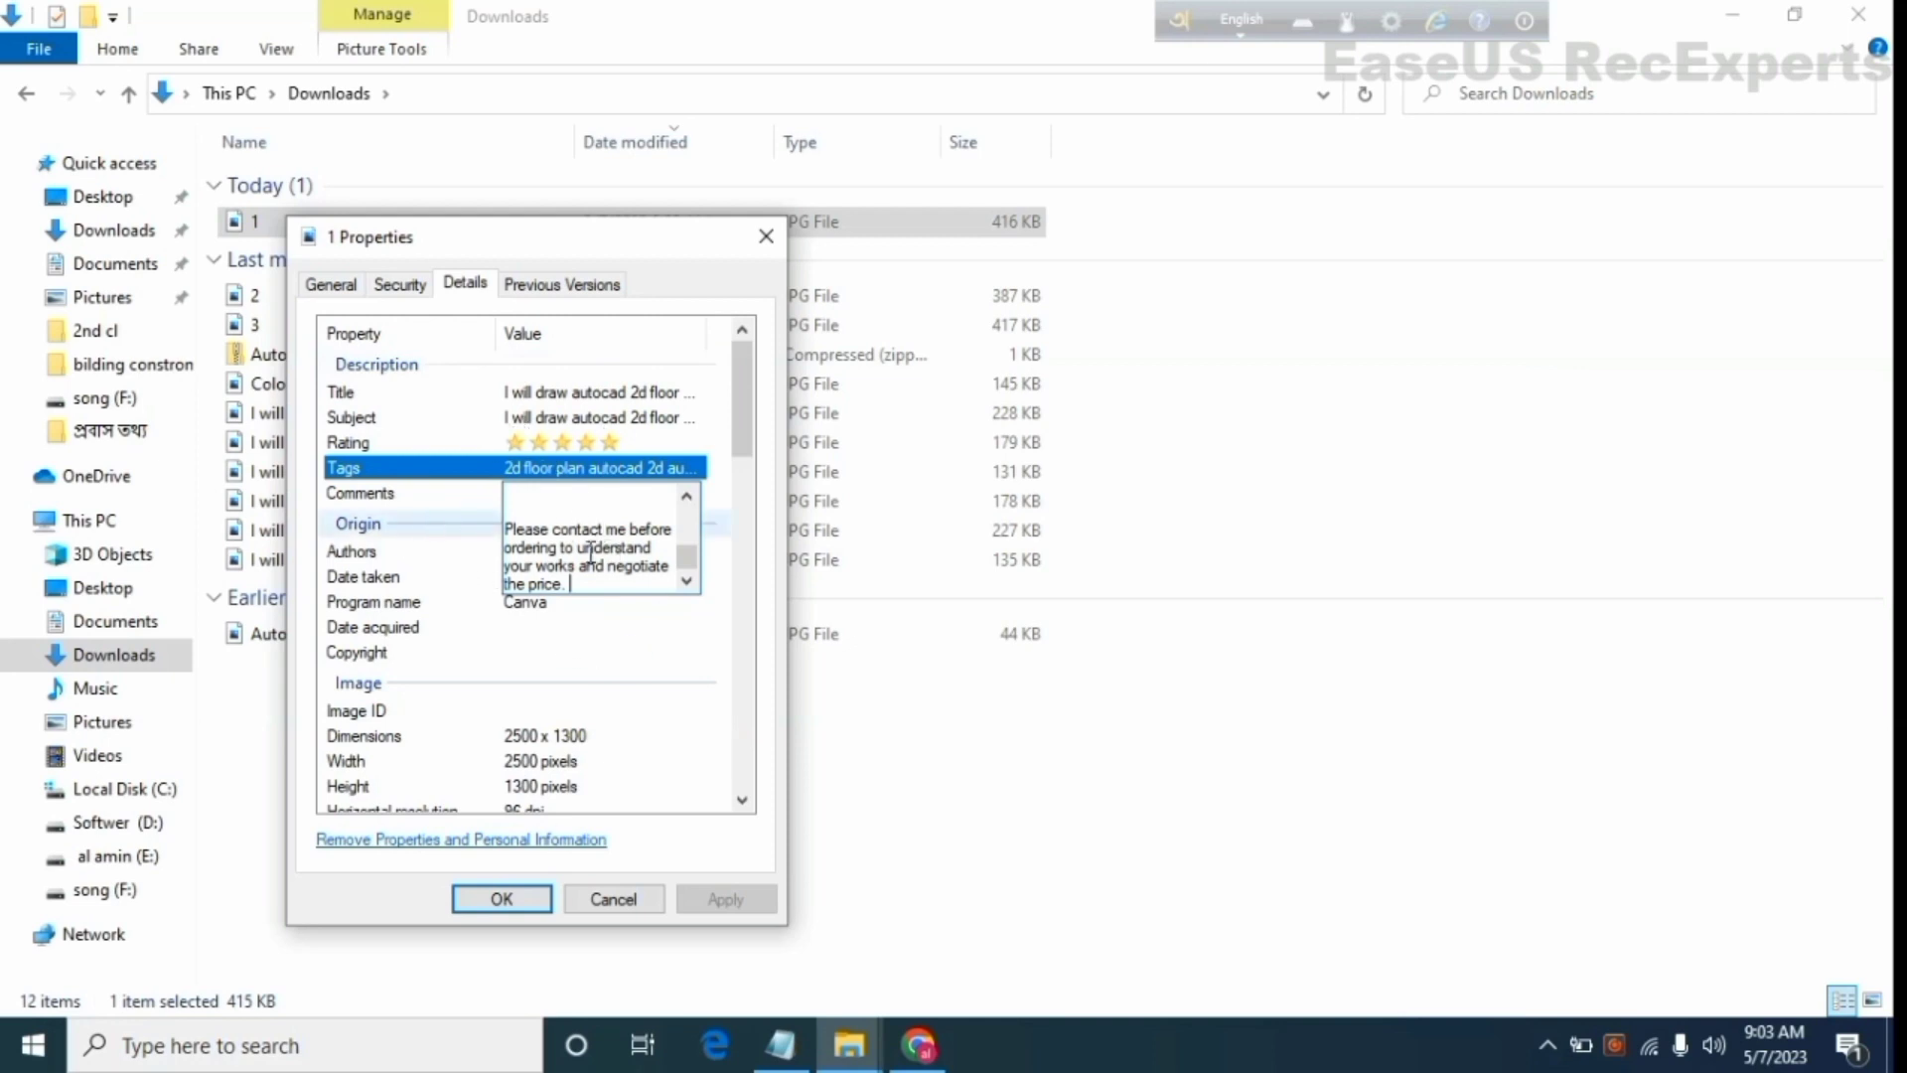
click(449, 422)
click(730, 900)
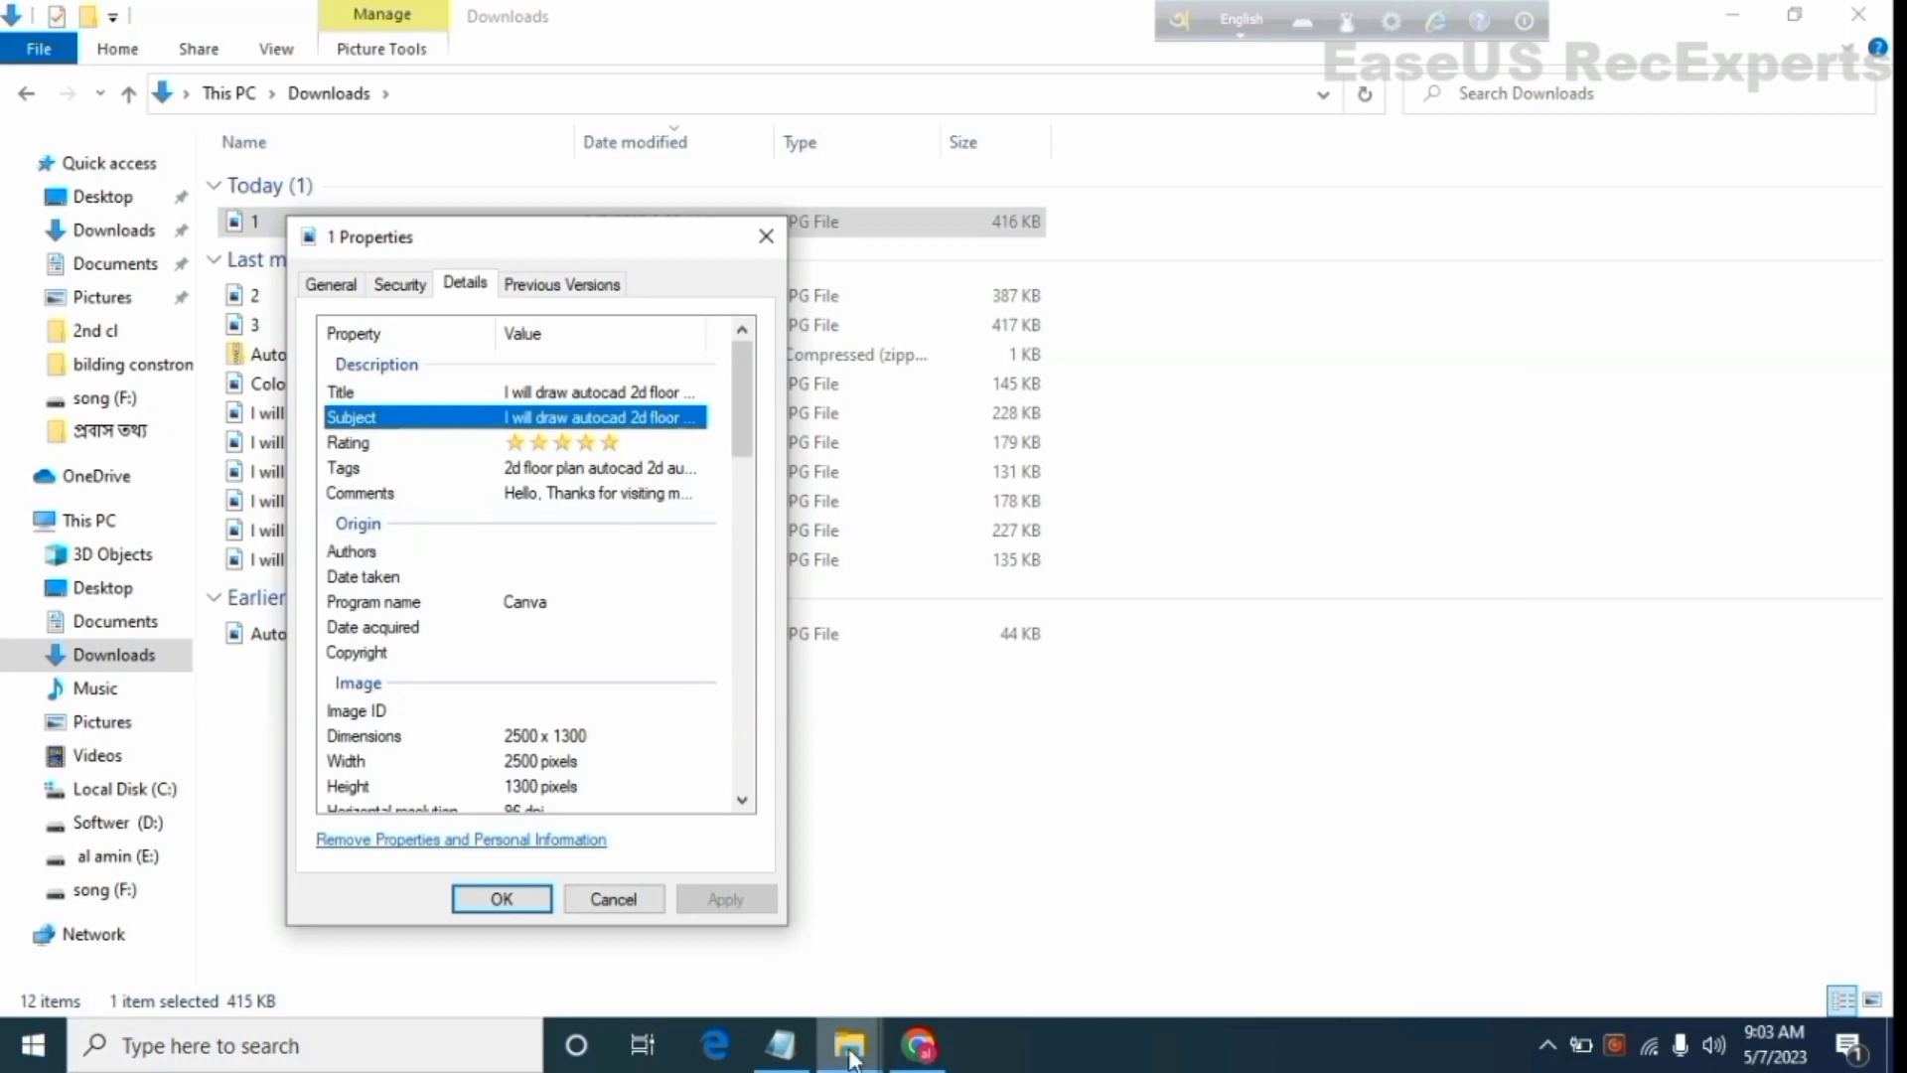
Switch to the browser and view the Fiverr search results for autocad gigs
click(918, 1045)
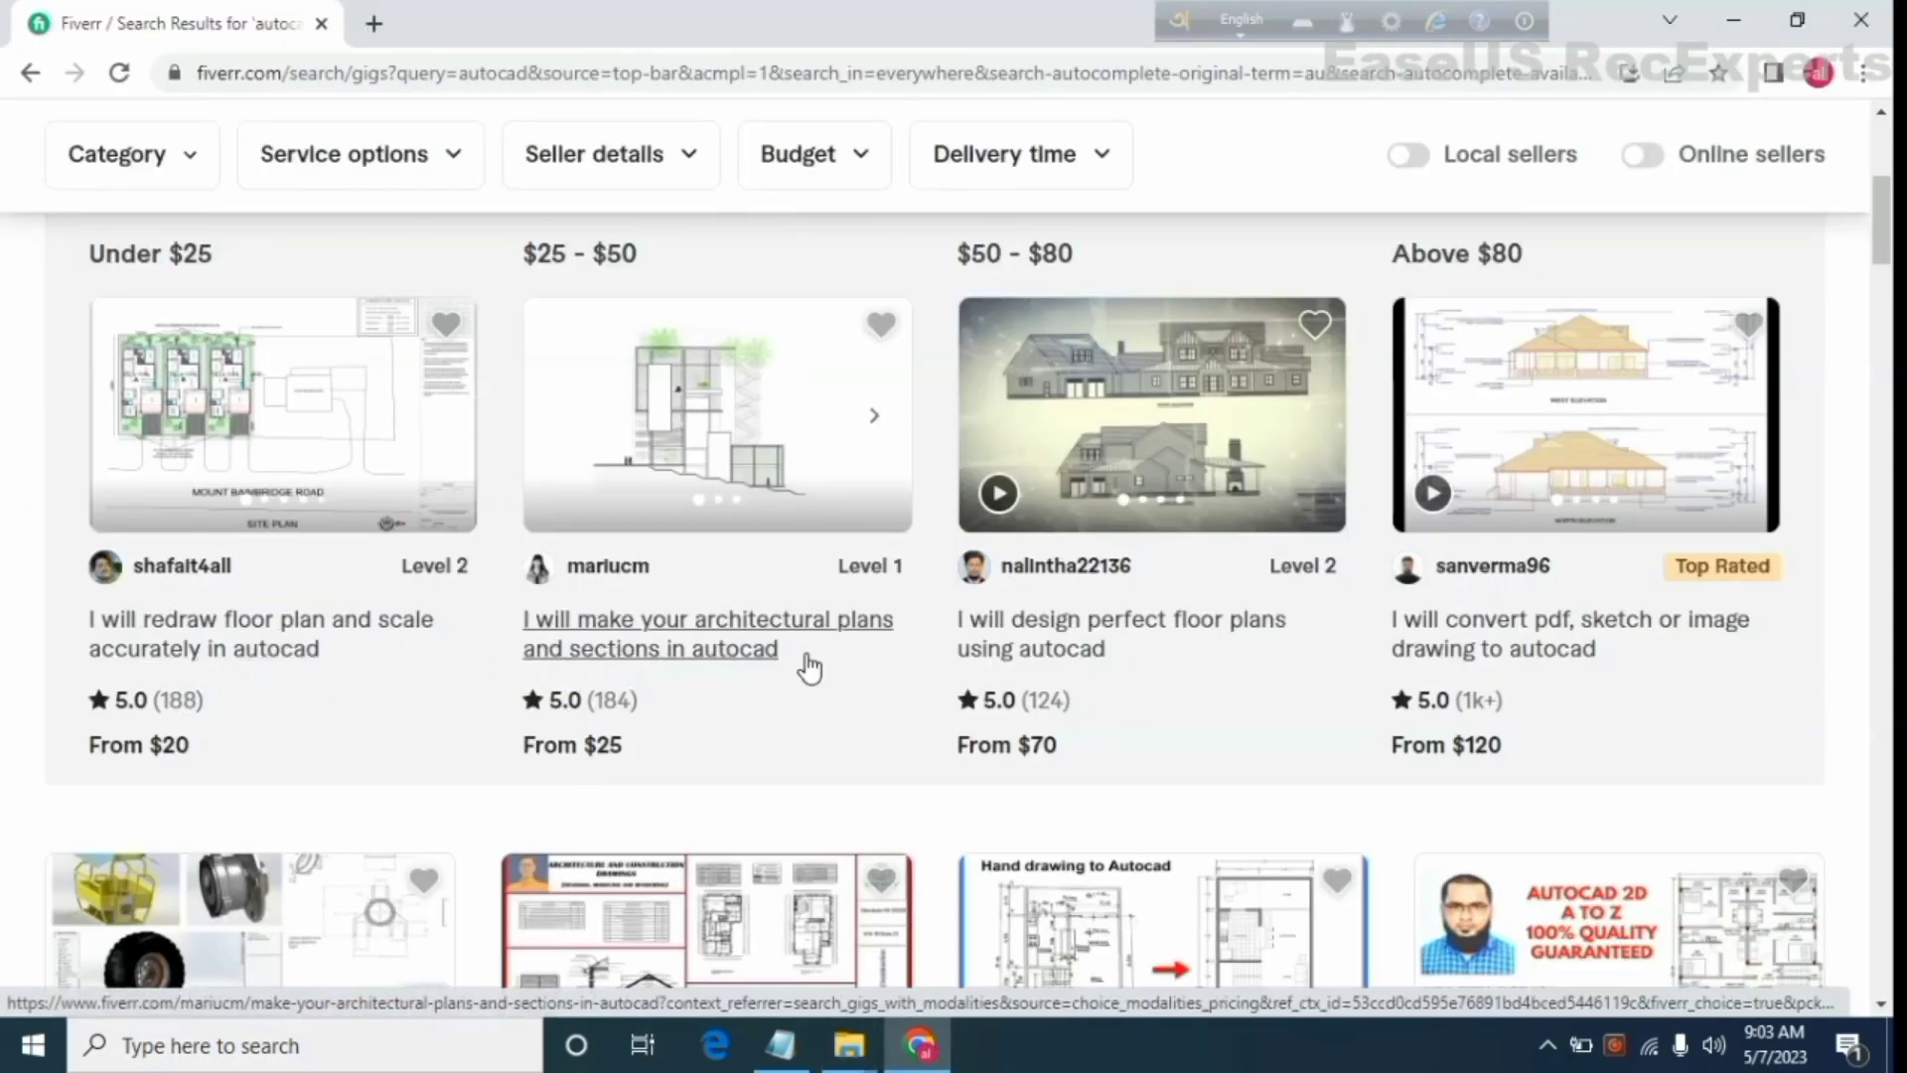
key(alt+Tab)
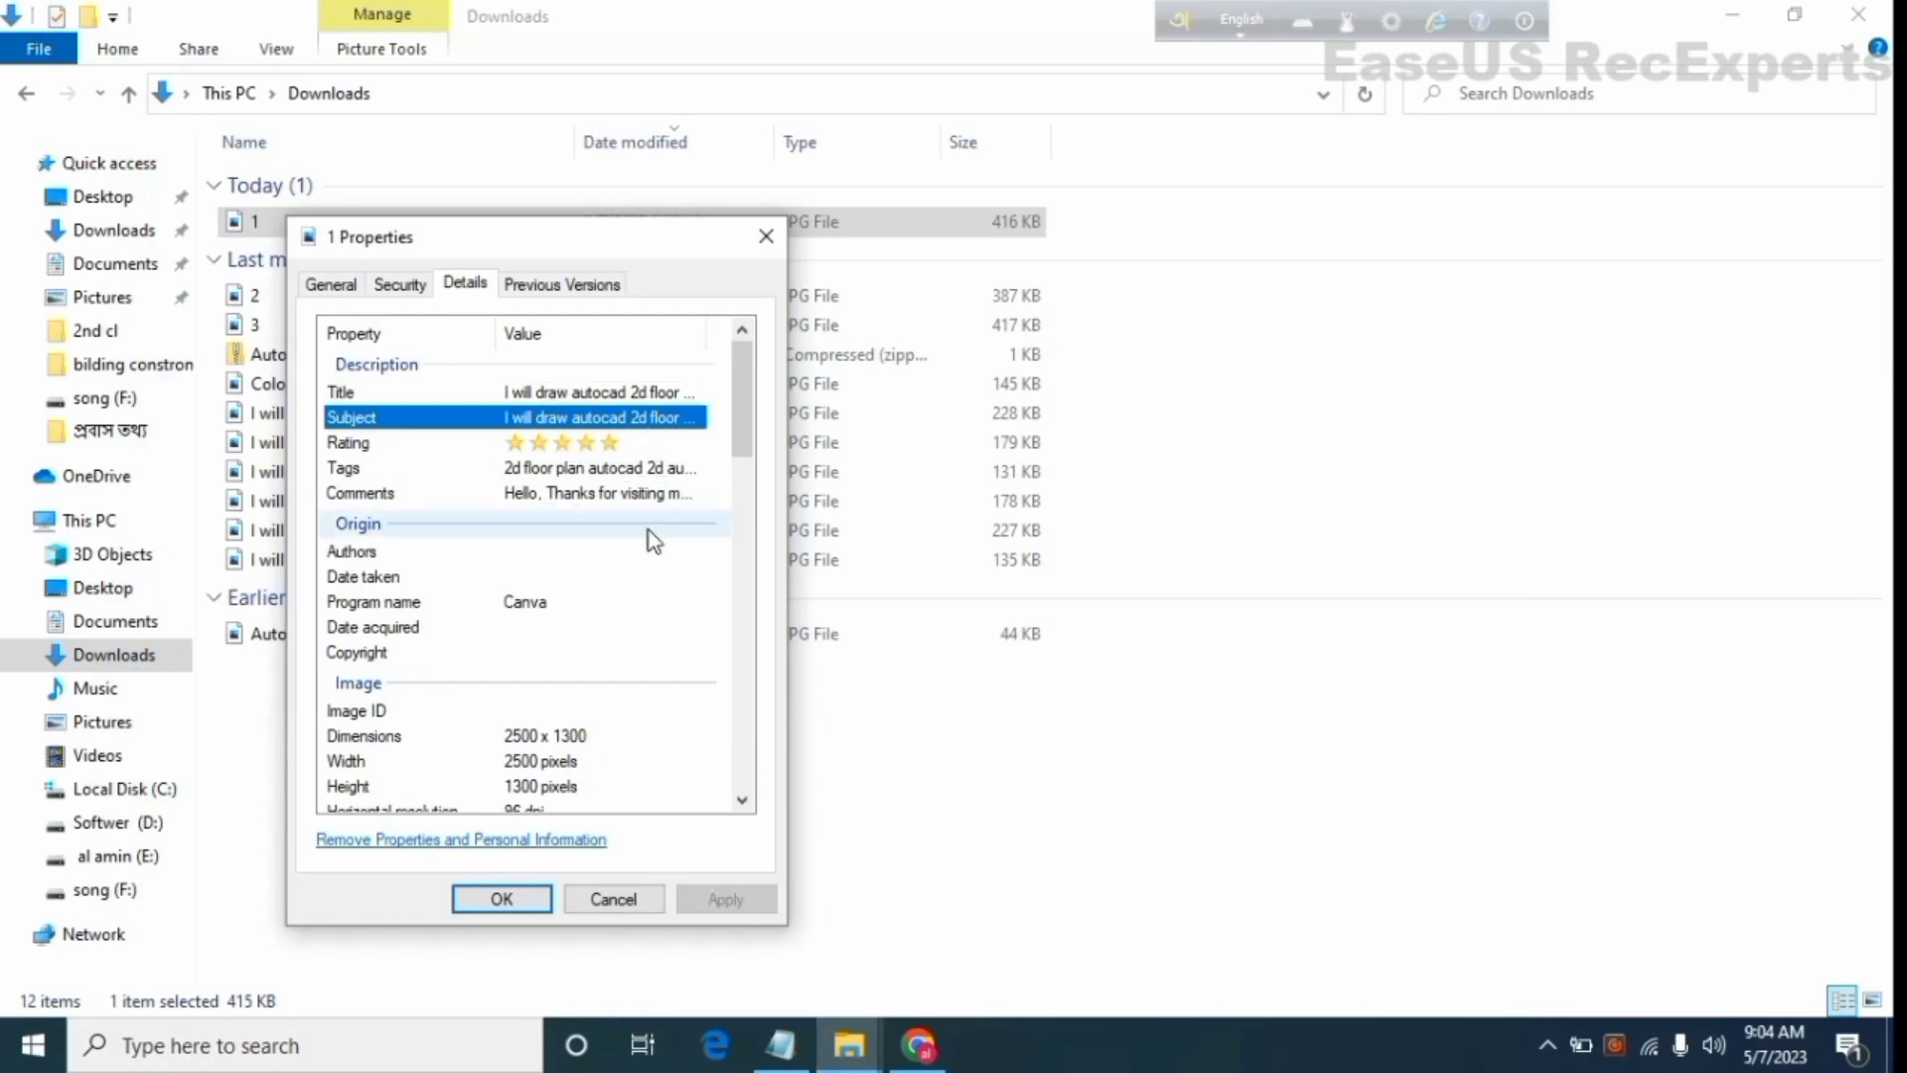
click(918, 1045)
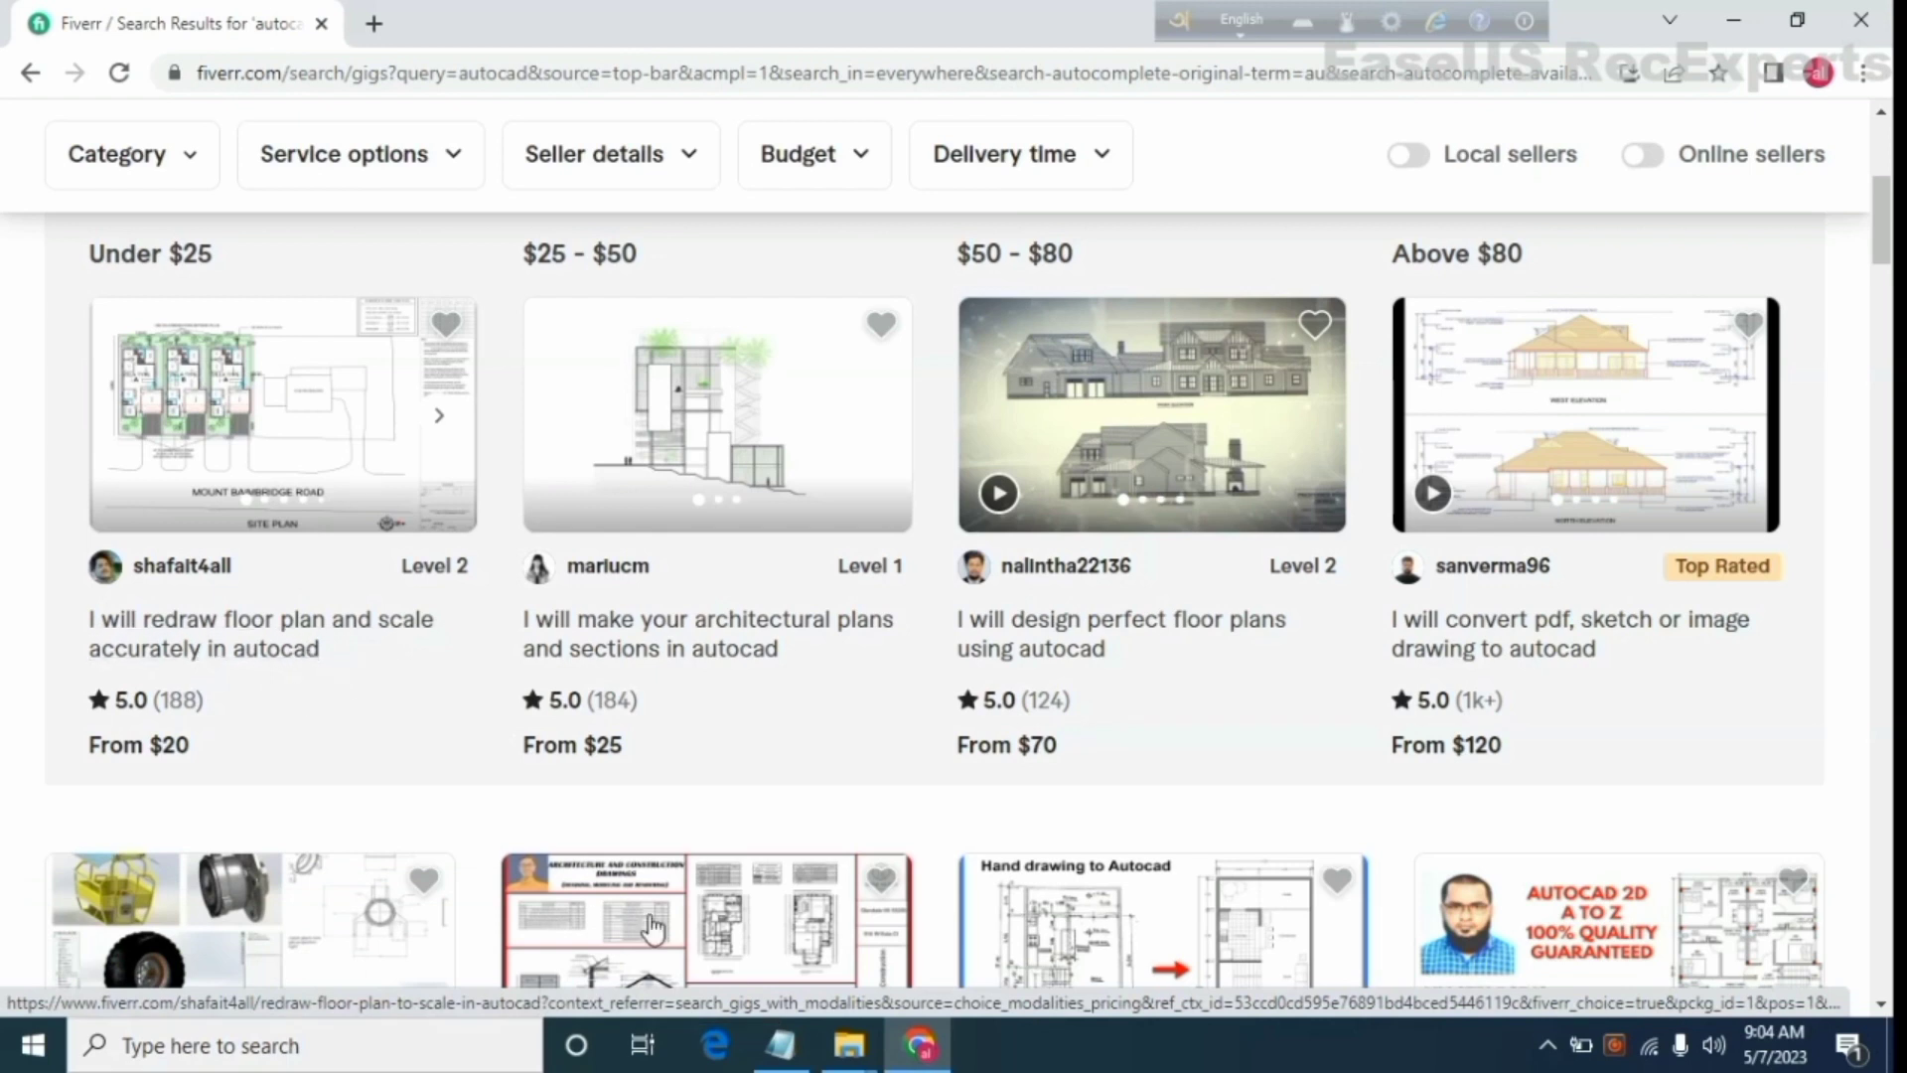
Return to image 1's properties and review its Subject, Tags and Comments entries without changing them
mouse_move(849, 1045)
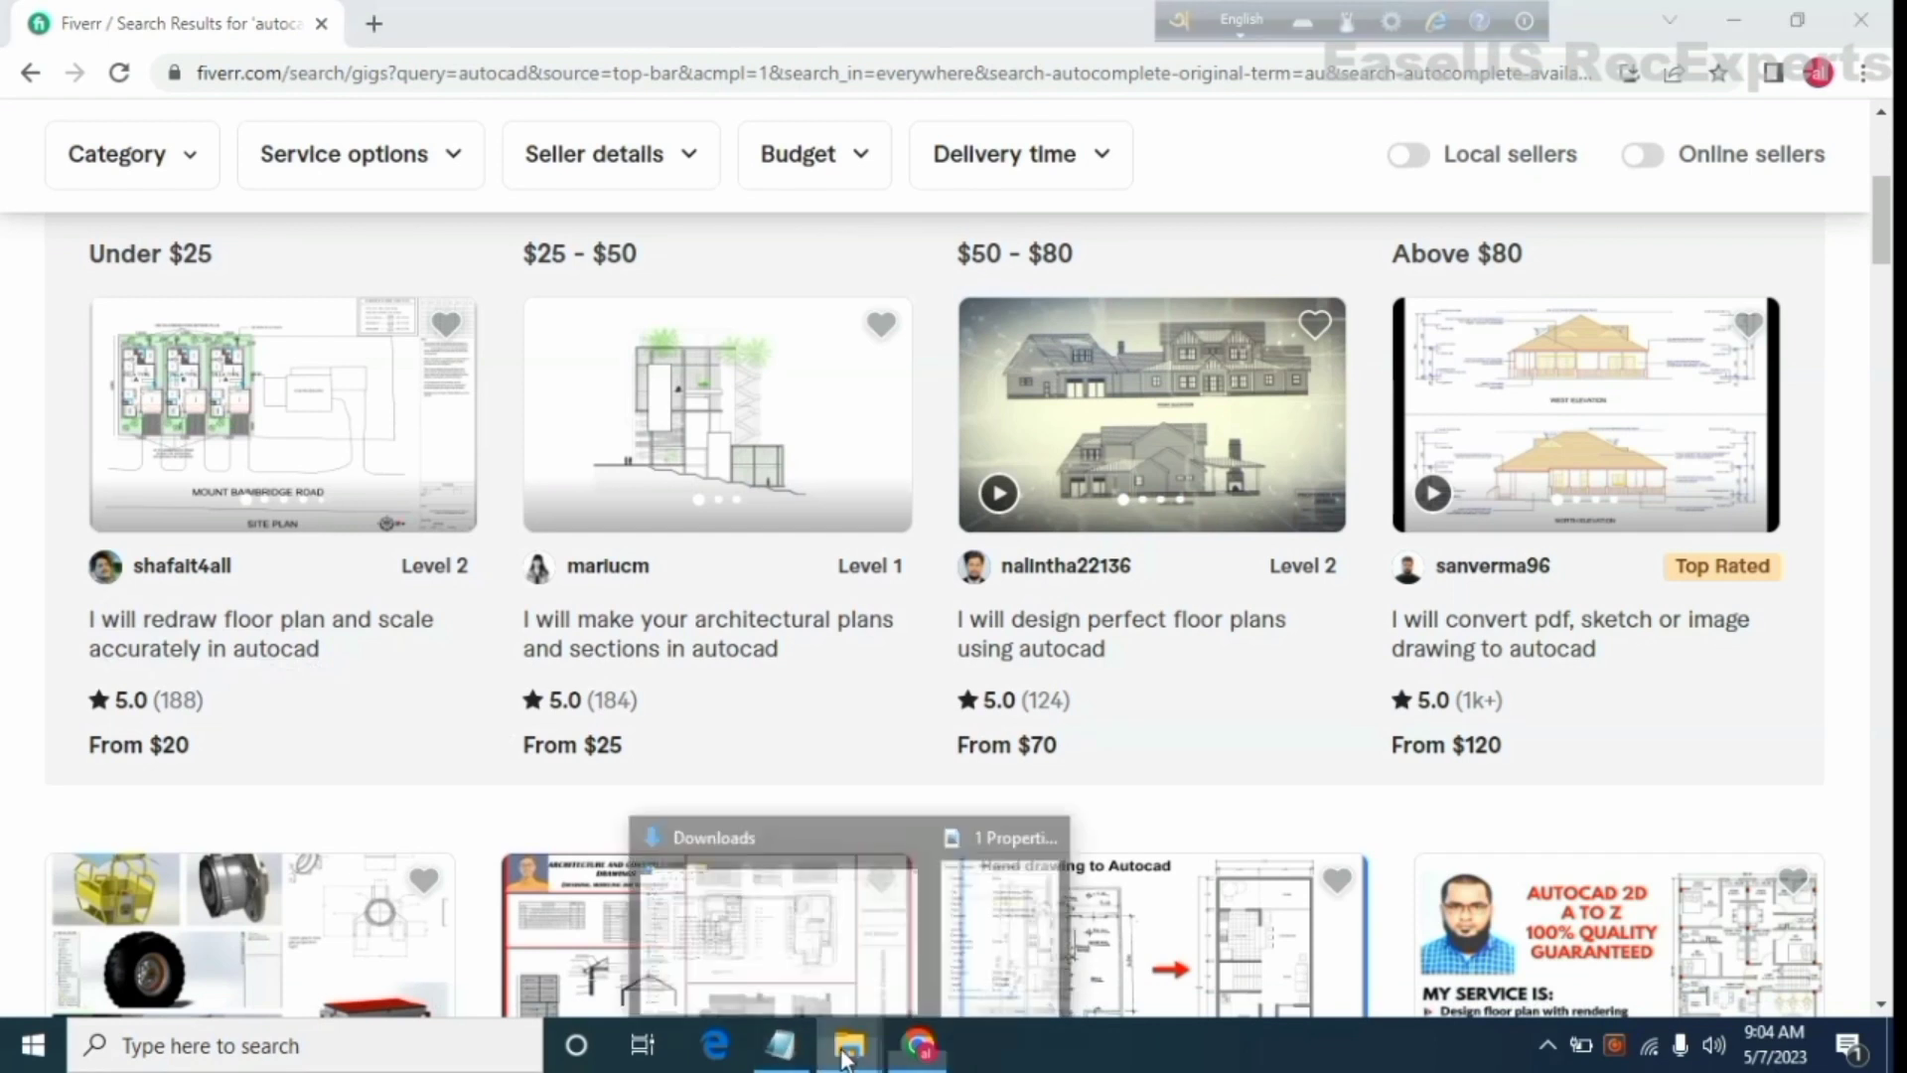
click(999, 909)
click(635, 652)
click(638, 493)
click(640, 469)
click(556, 494)
click(556, 417)
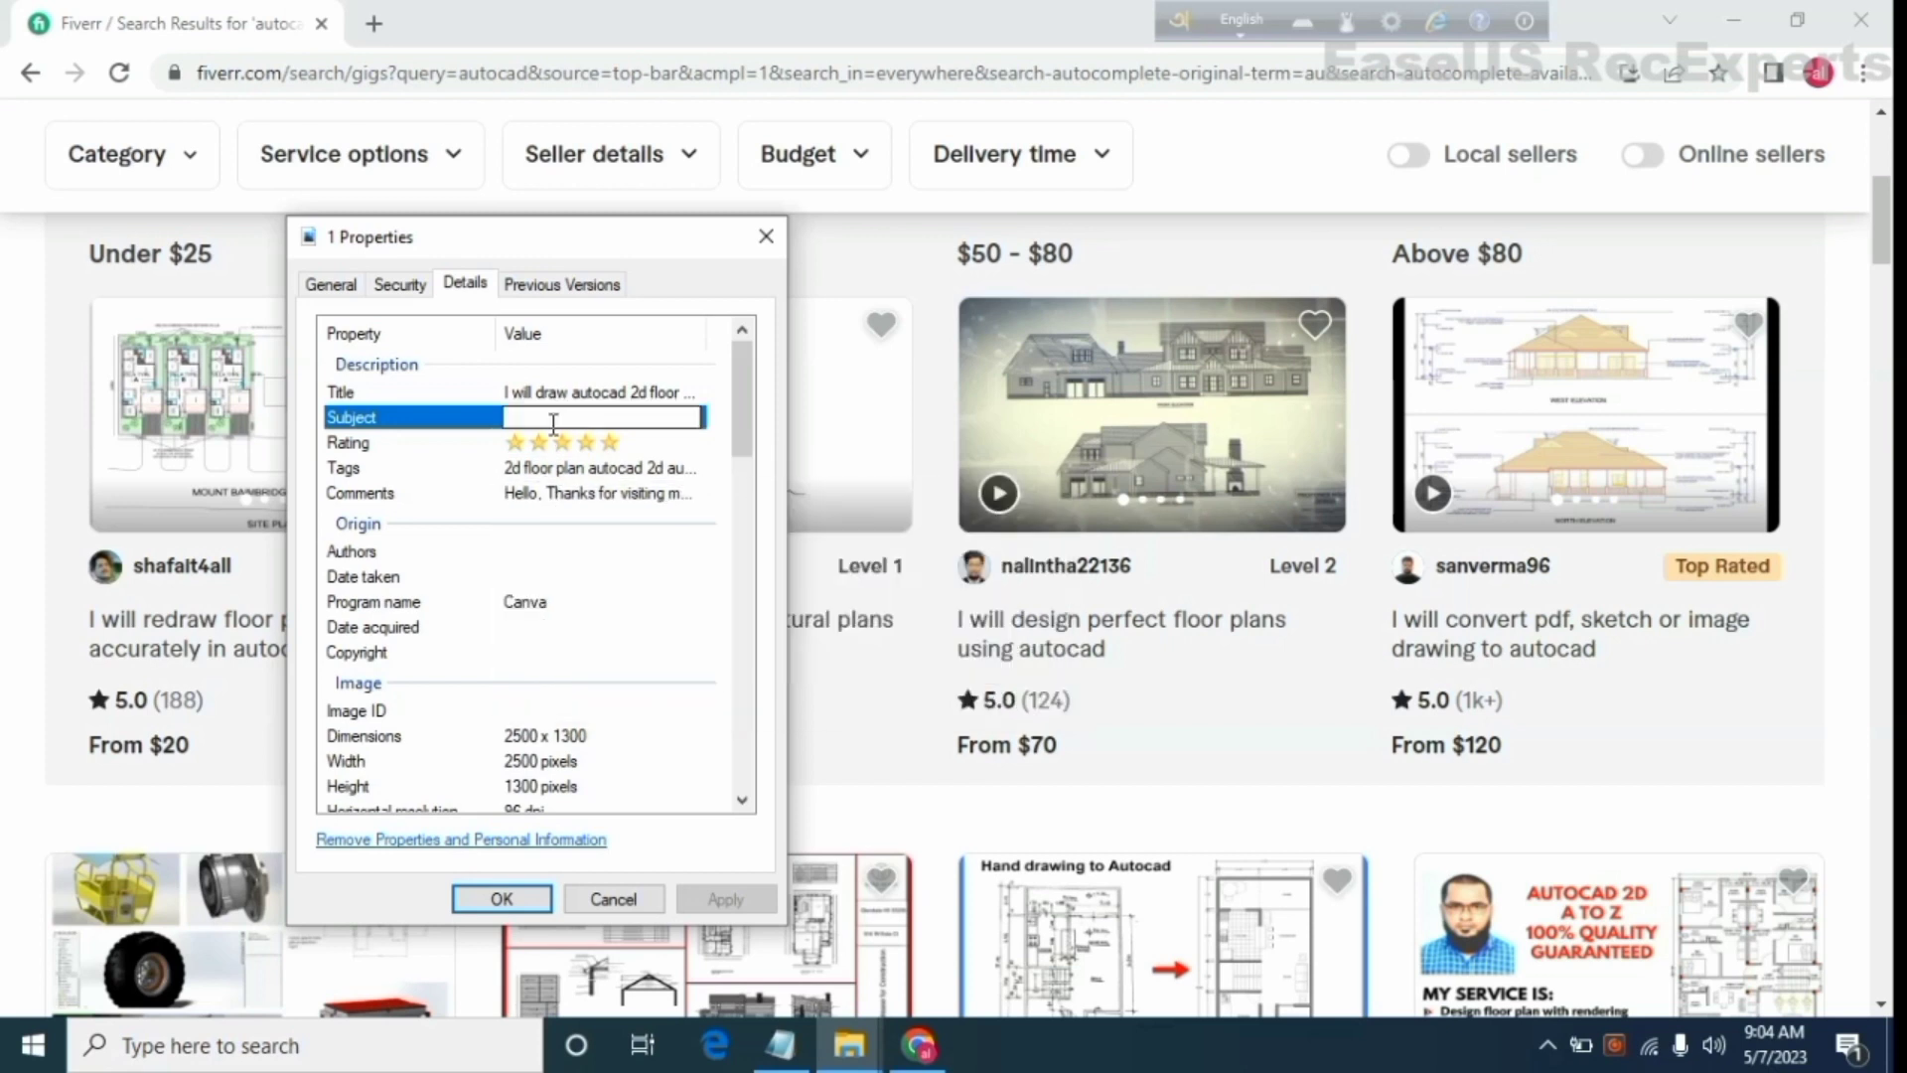
click(480, 422)
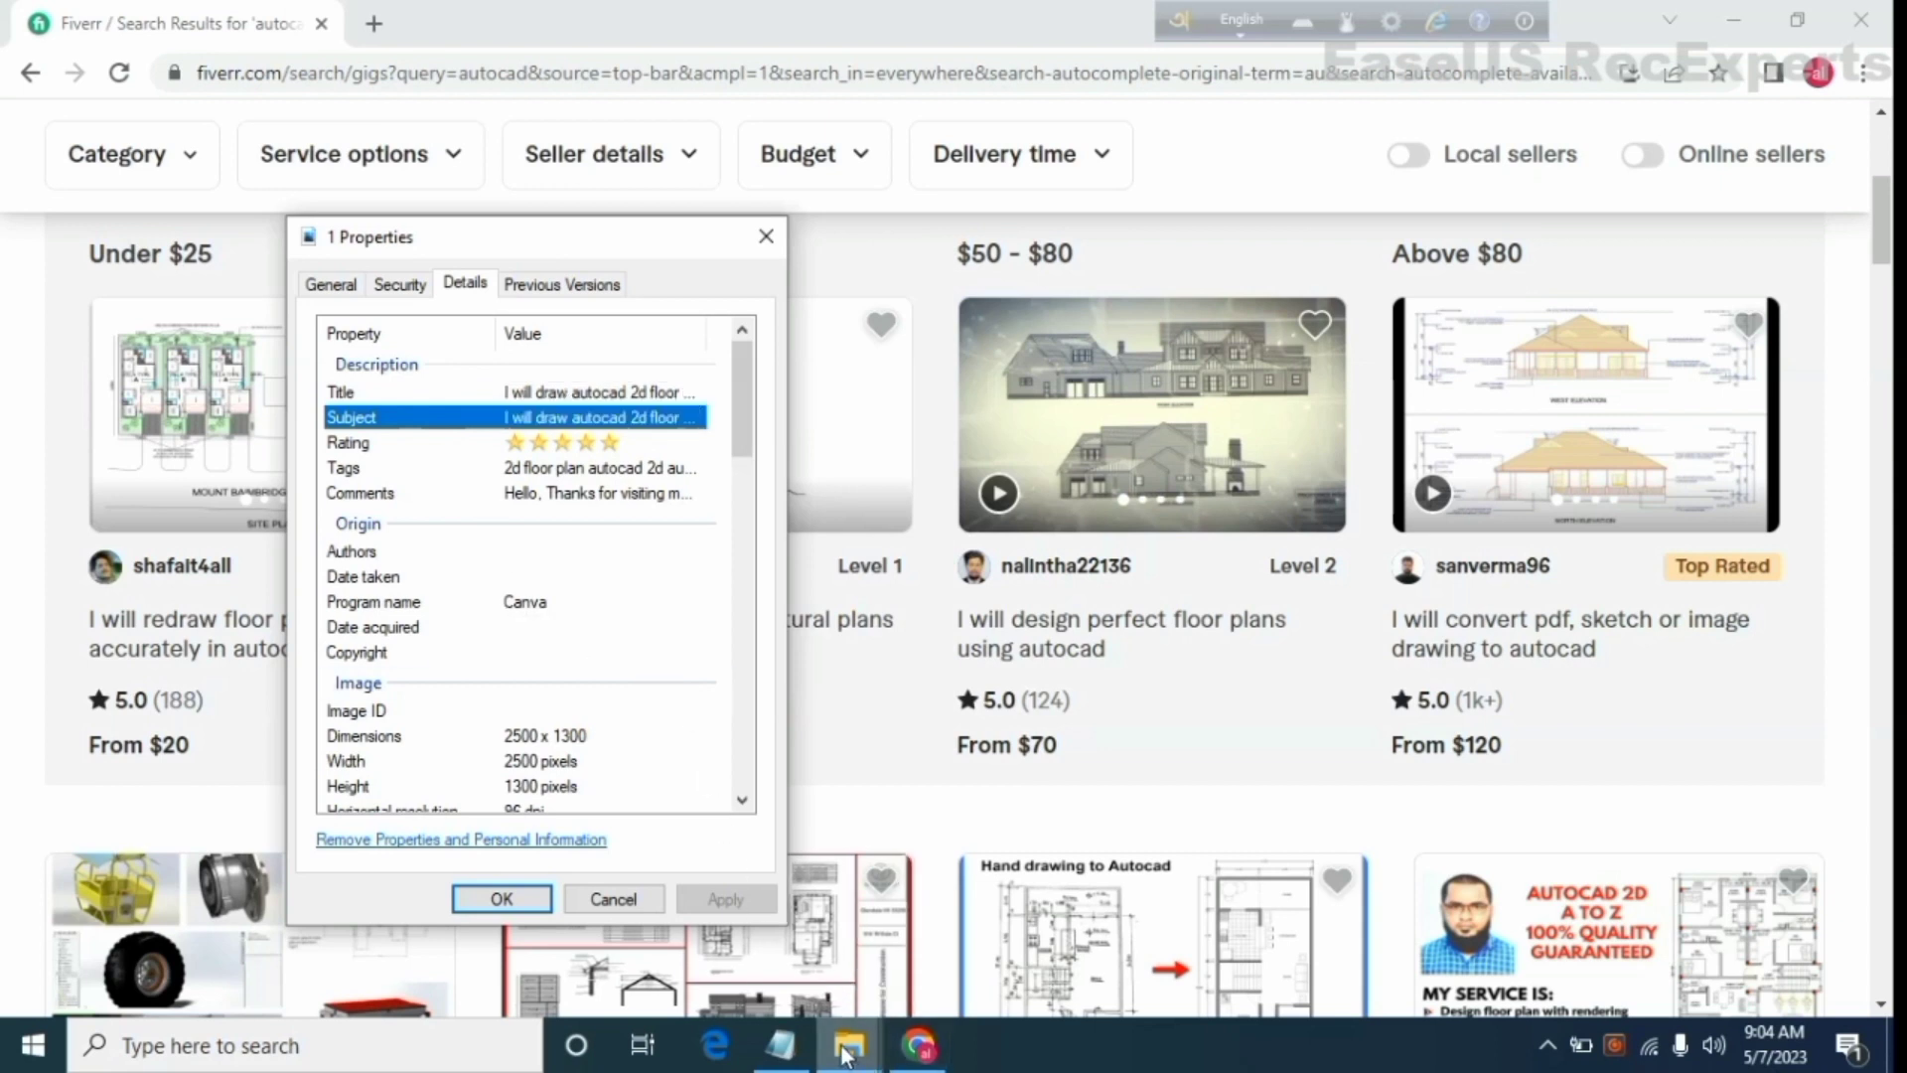
mouse_move(842, 1051)
click(765, 940)
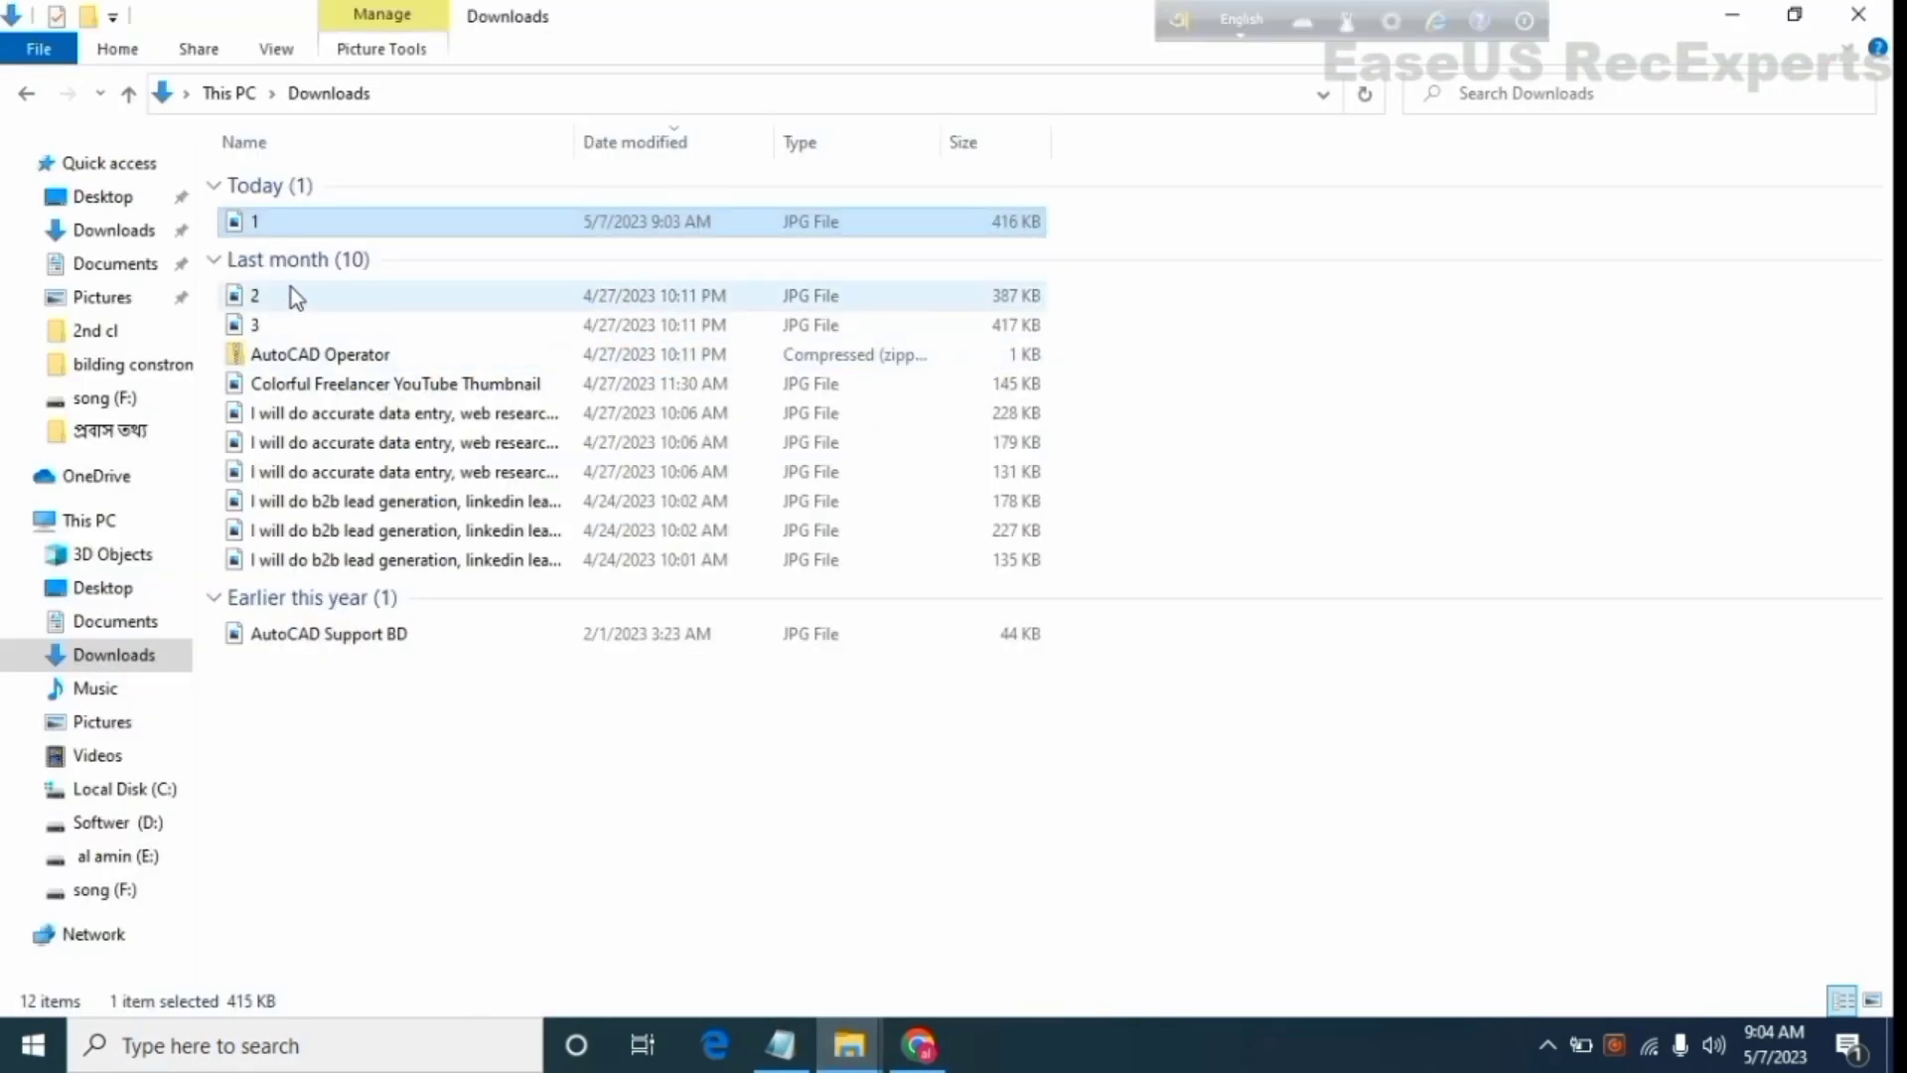
click(790, 1058)
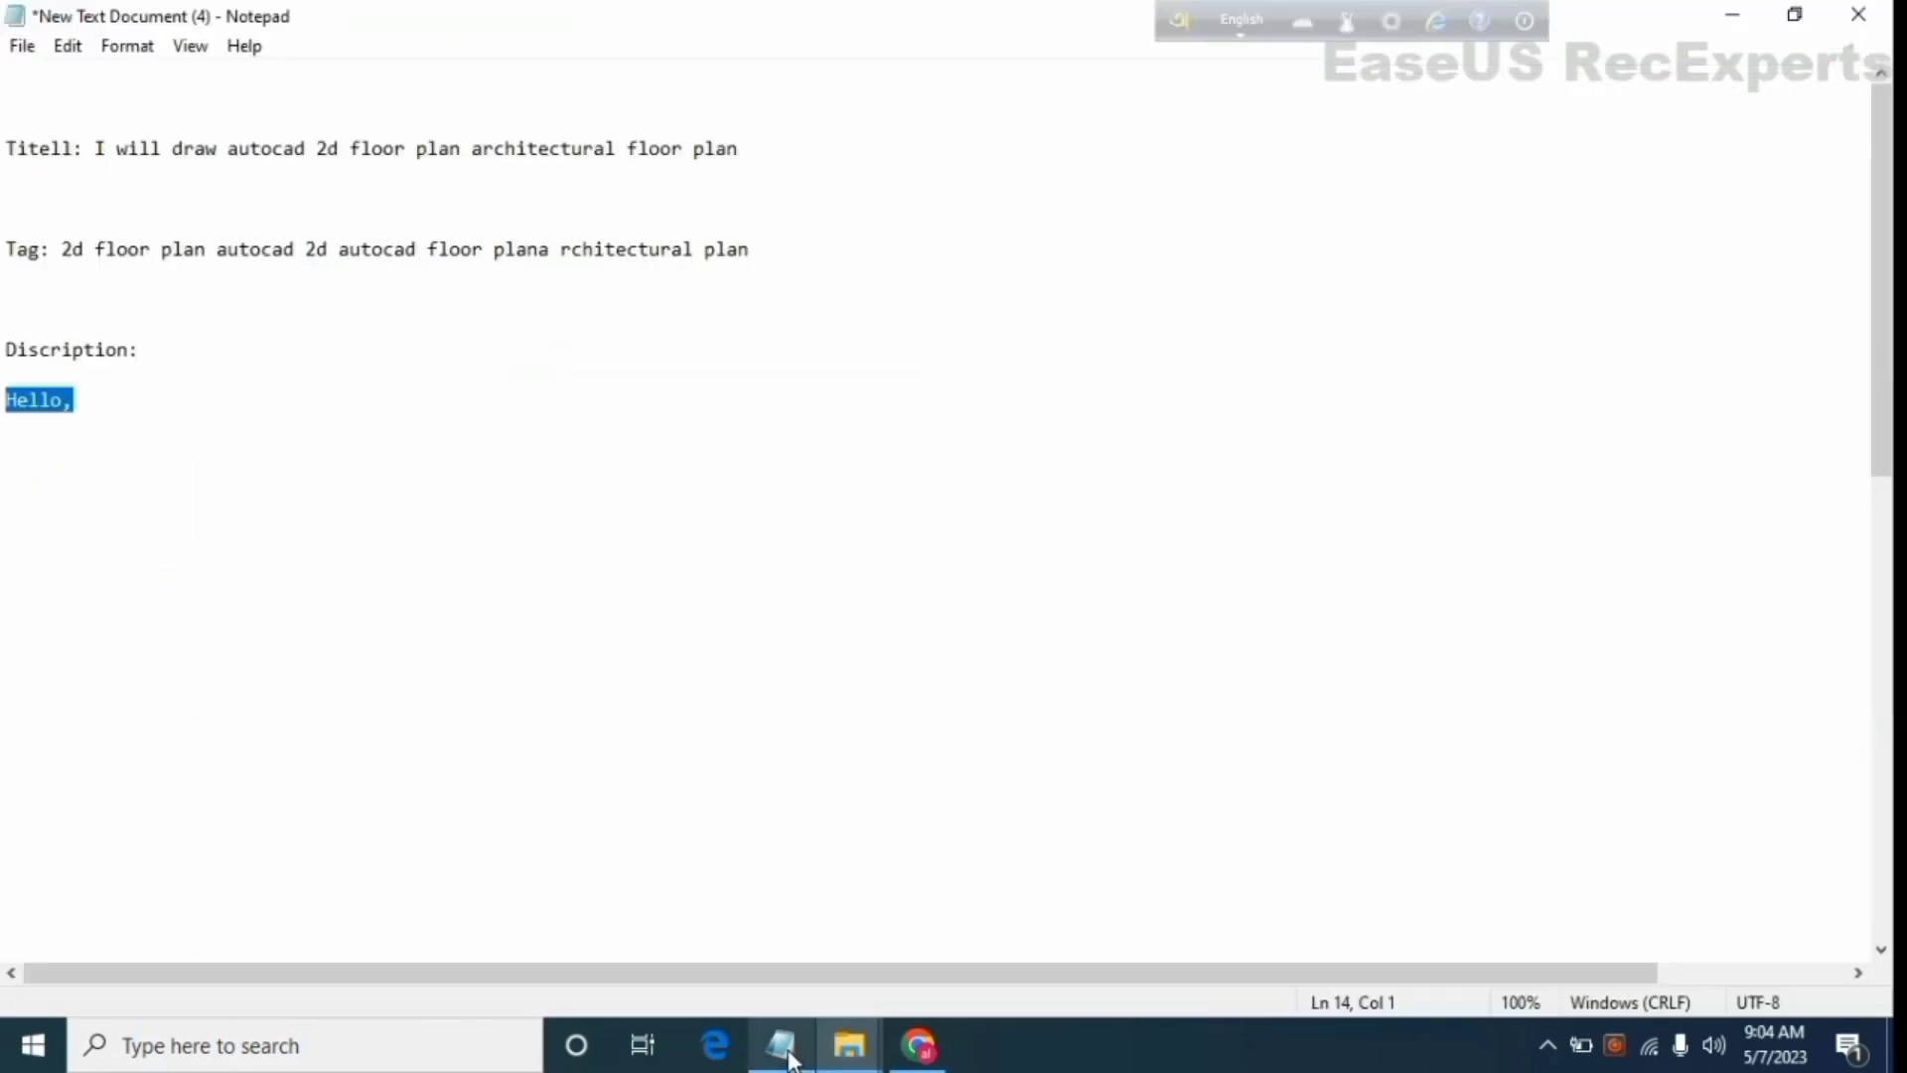
click(849, 1045)
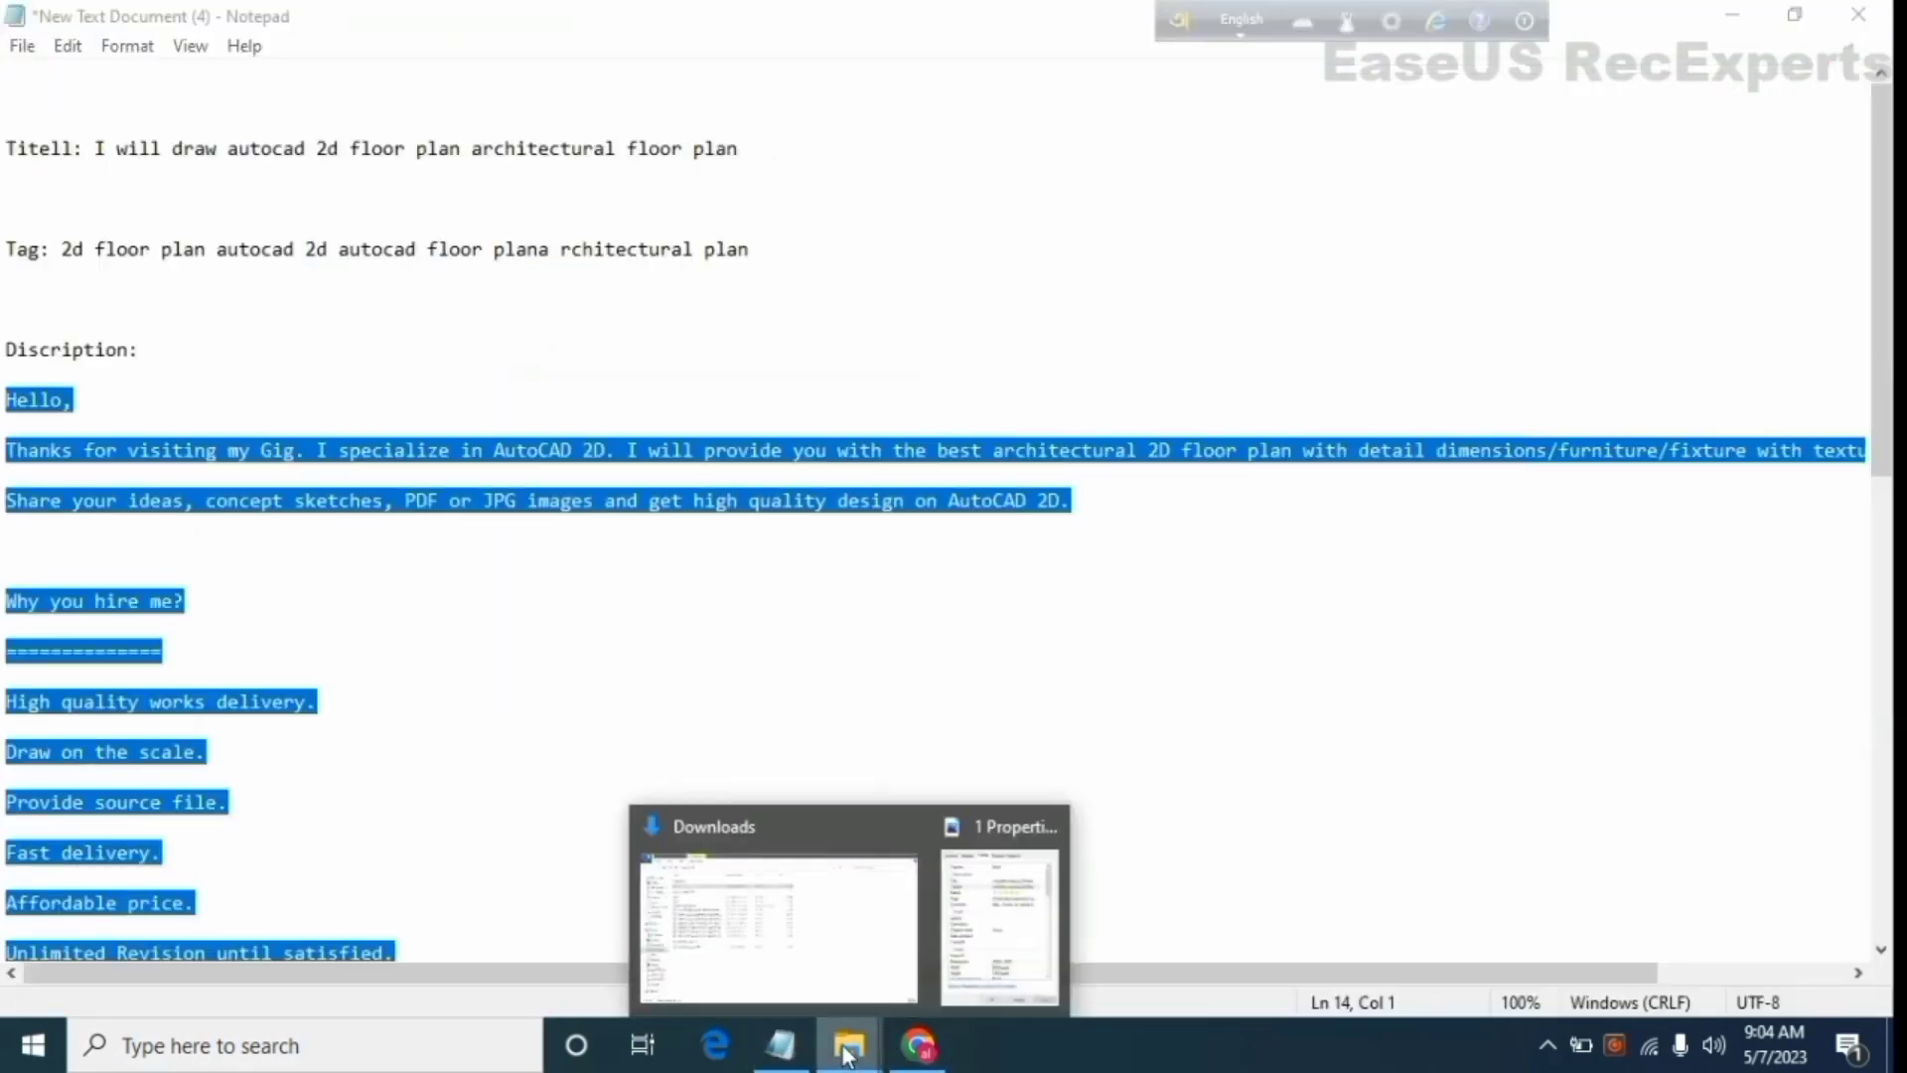
click(821, 960)
Return to image 1's properties, enter the author's name under Authors, apply the change and close the properties
mouse_move(849, 1045)
click(983, 929)
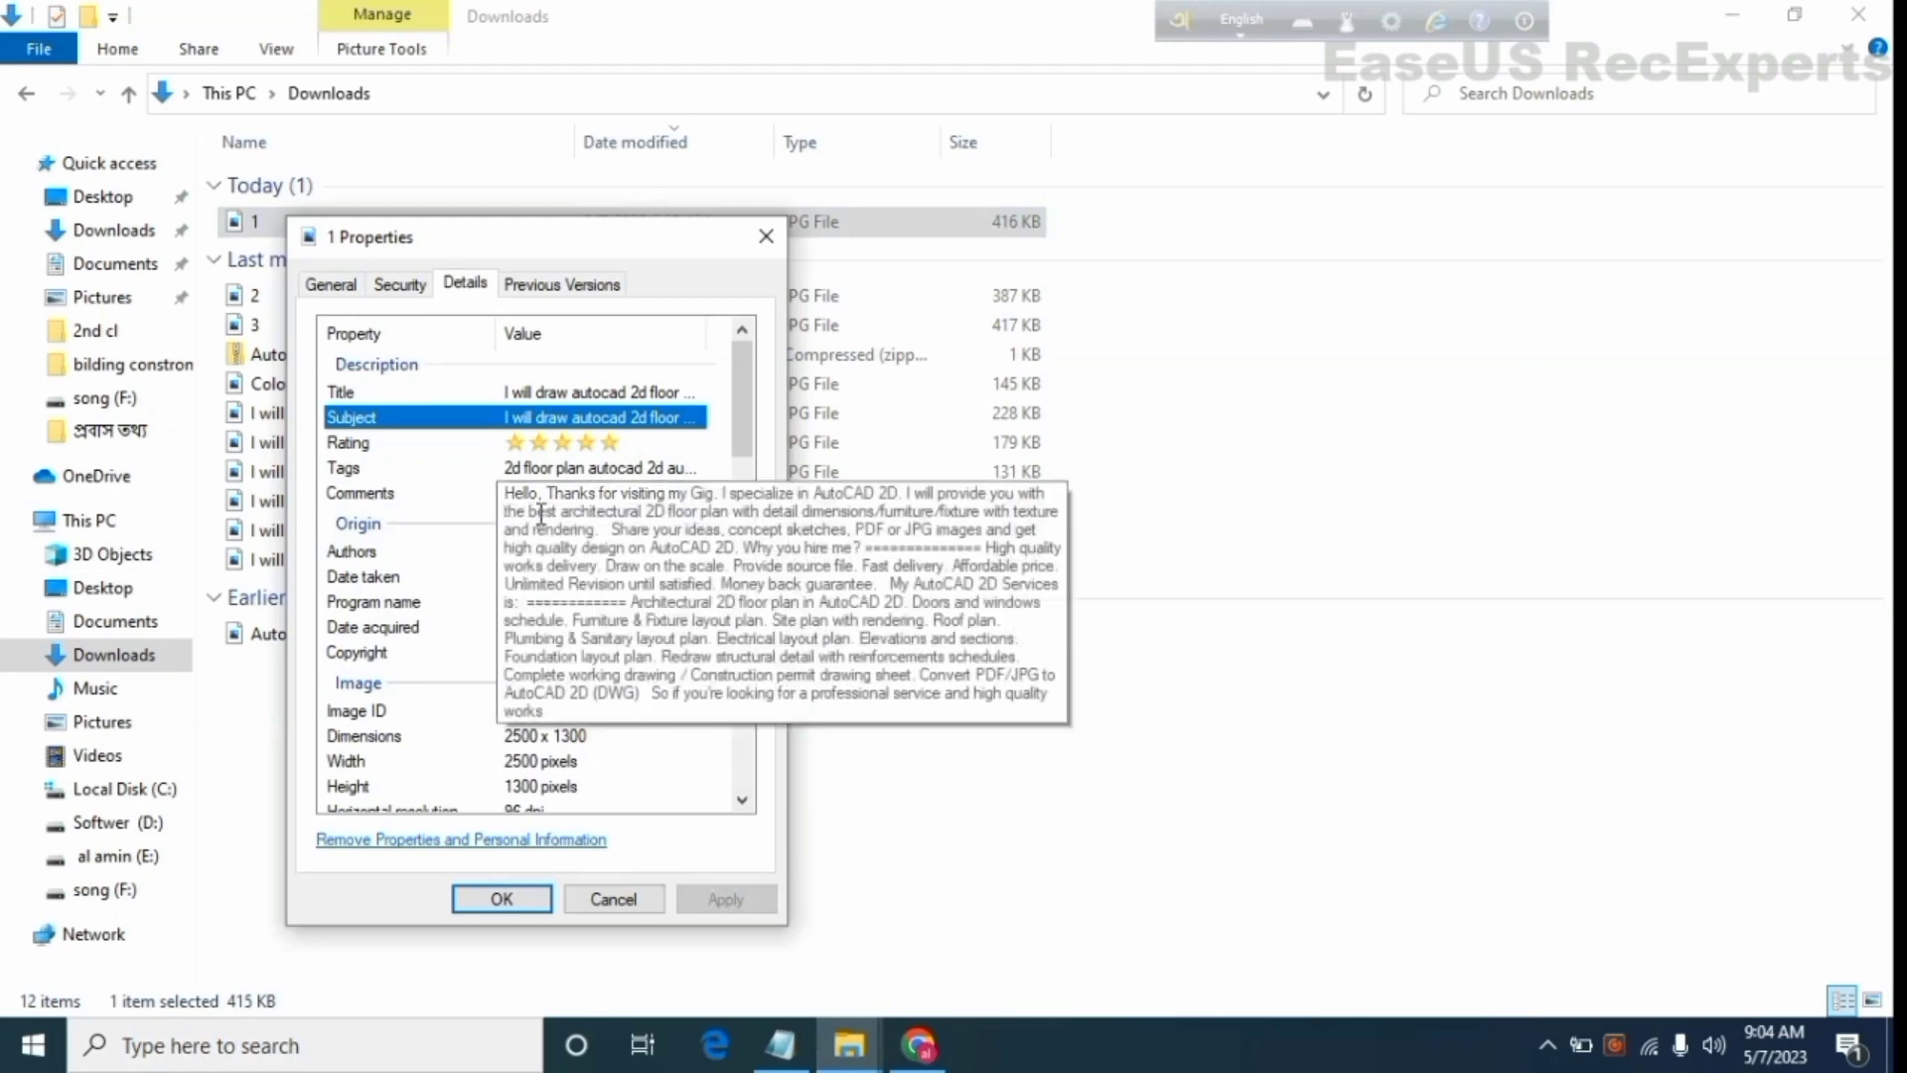
click(464, 500)
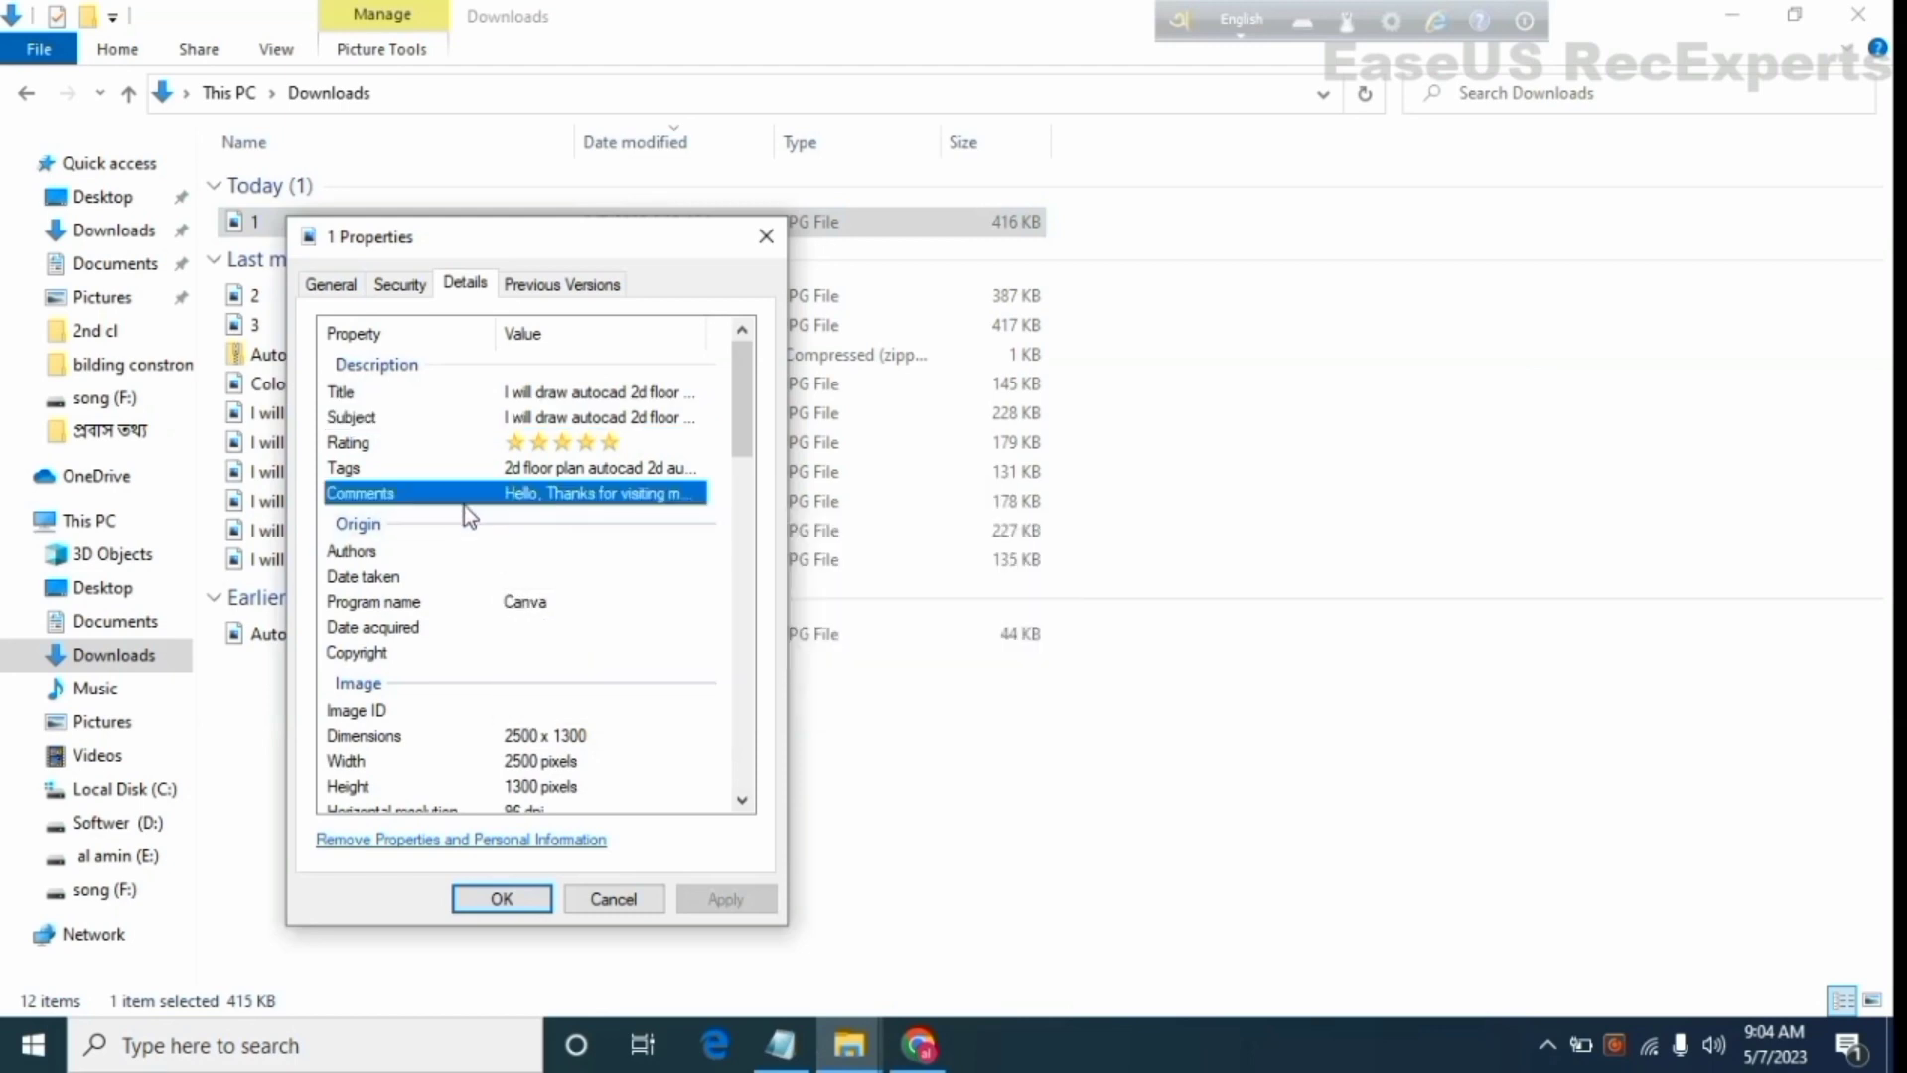
click(539, 561)
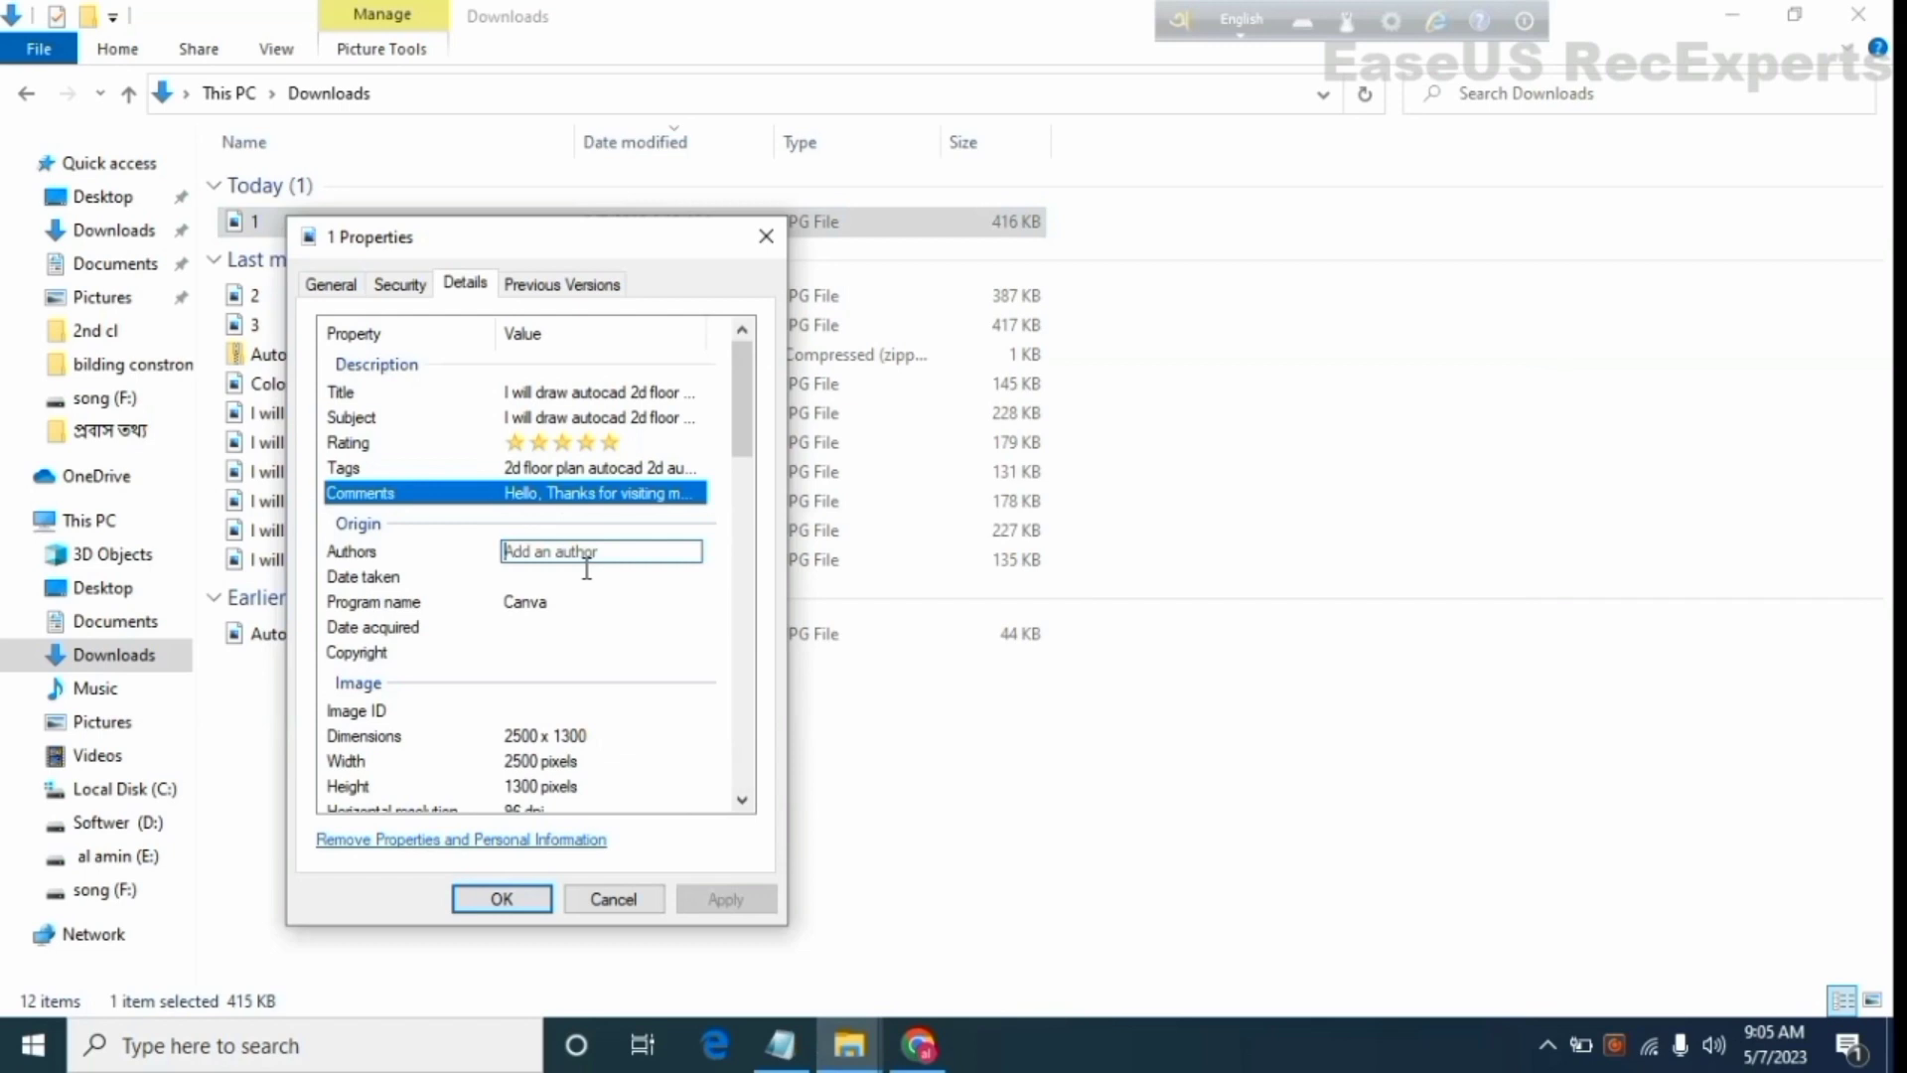
text(a)
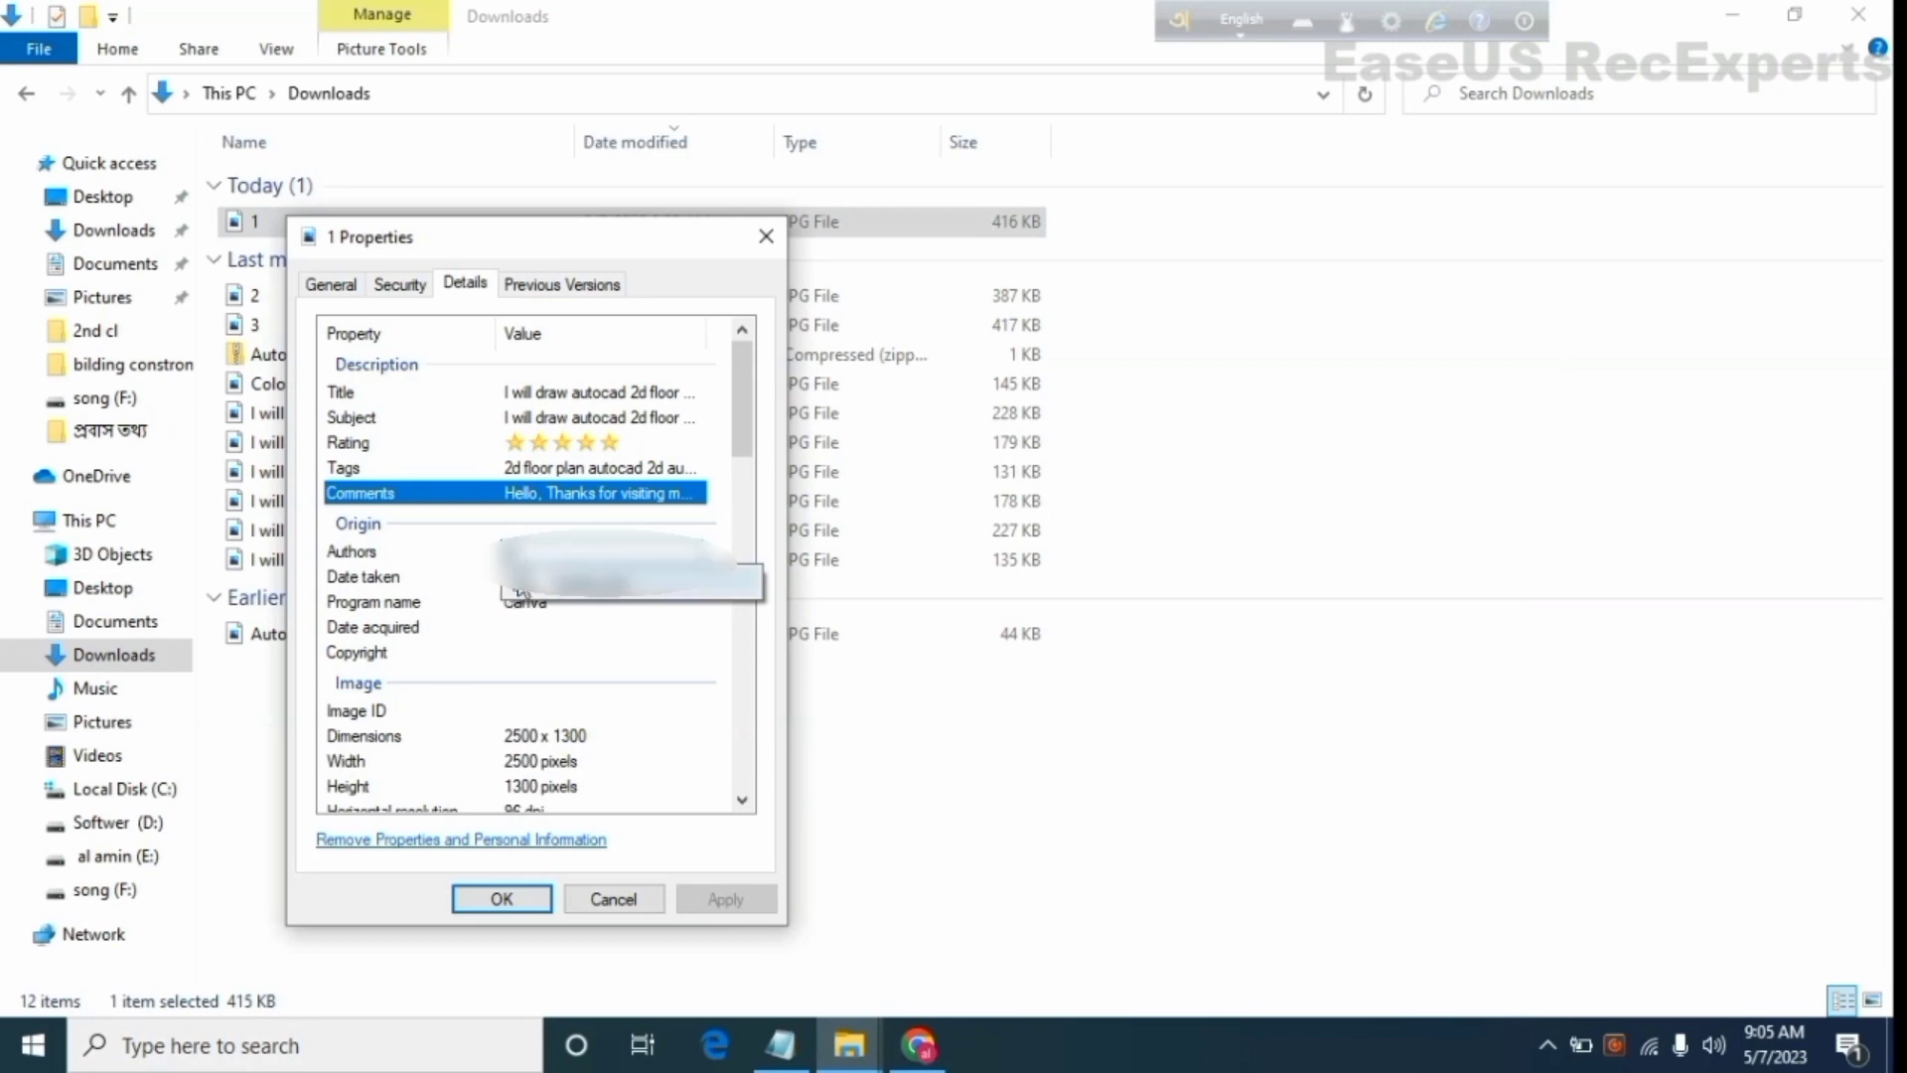
click(604, 627)
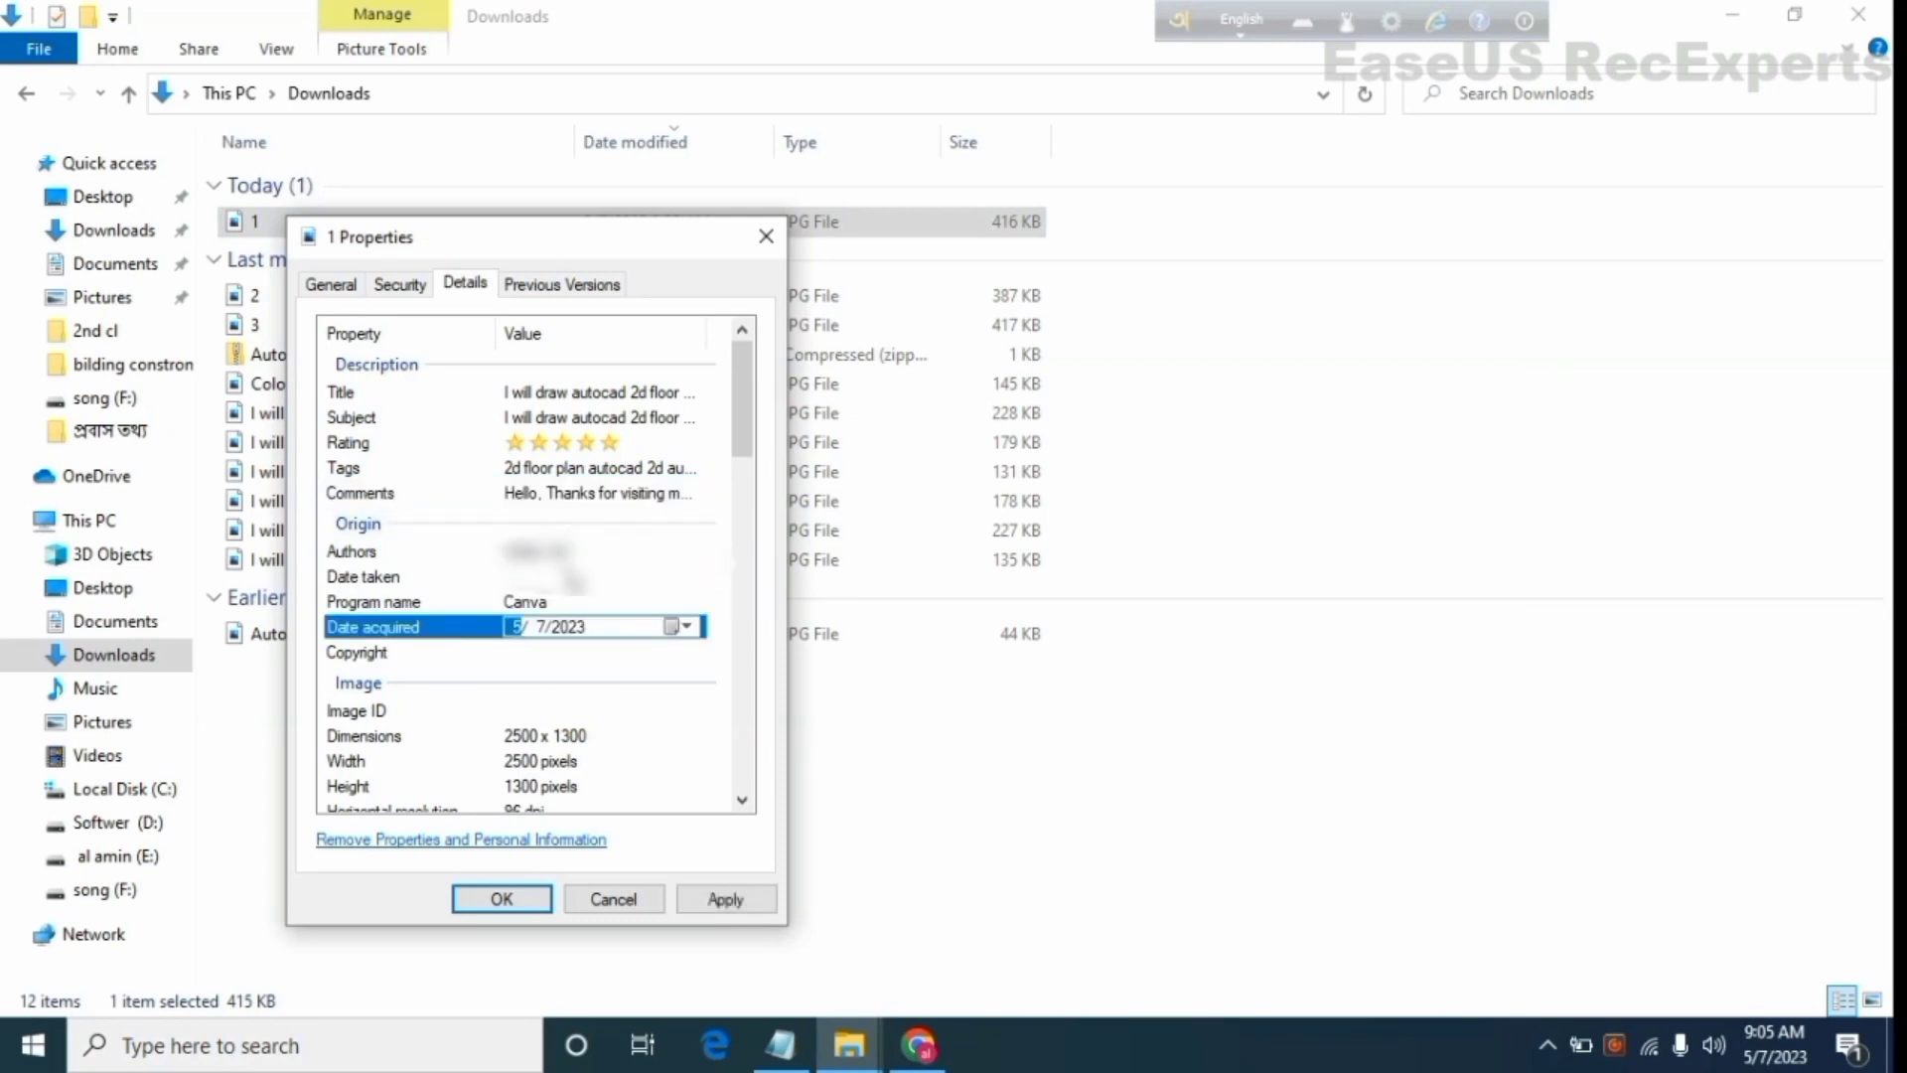
click(605, 584)
click(735, 900)
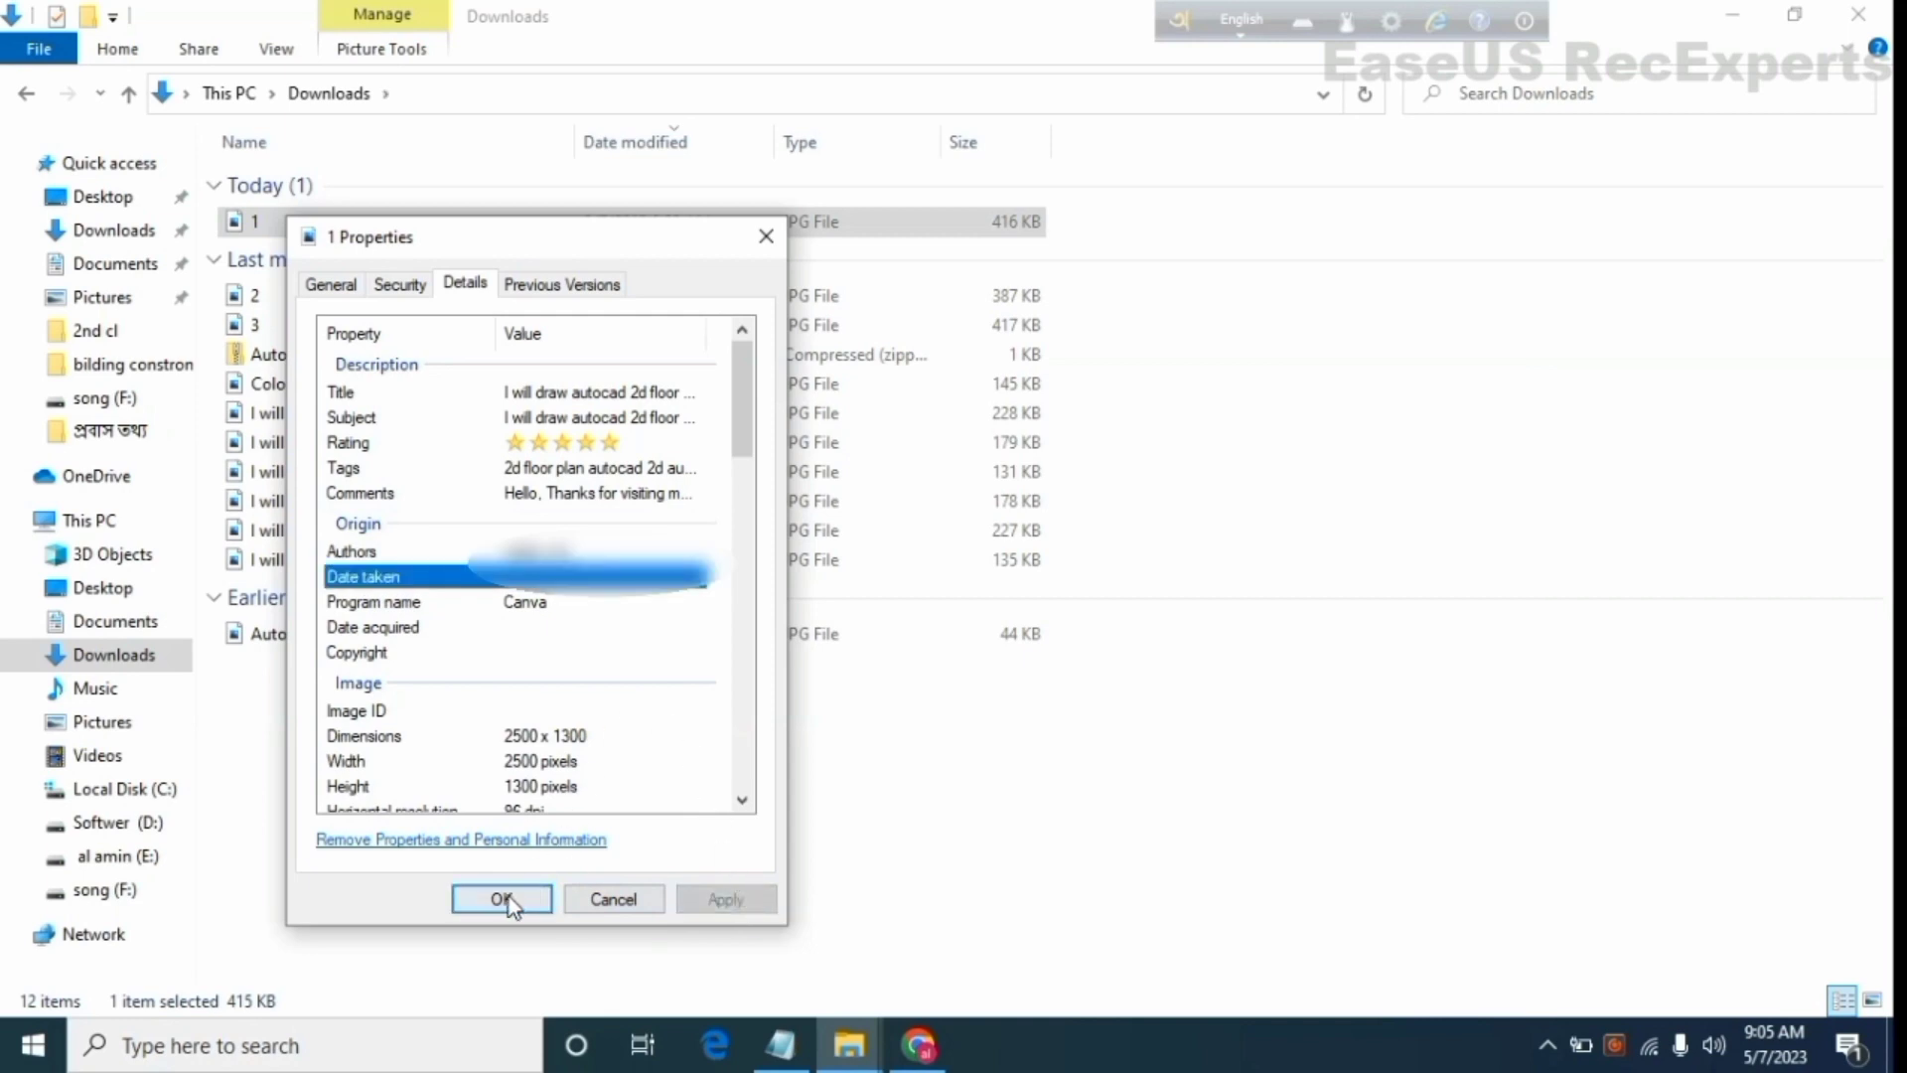
click(508, 897)
click(748, 715)
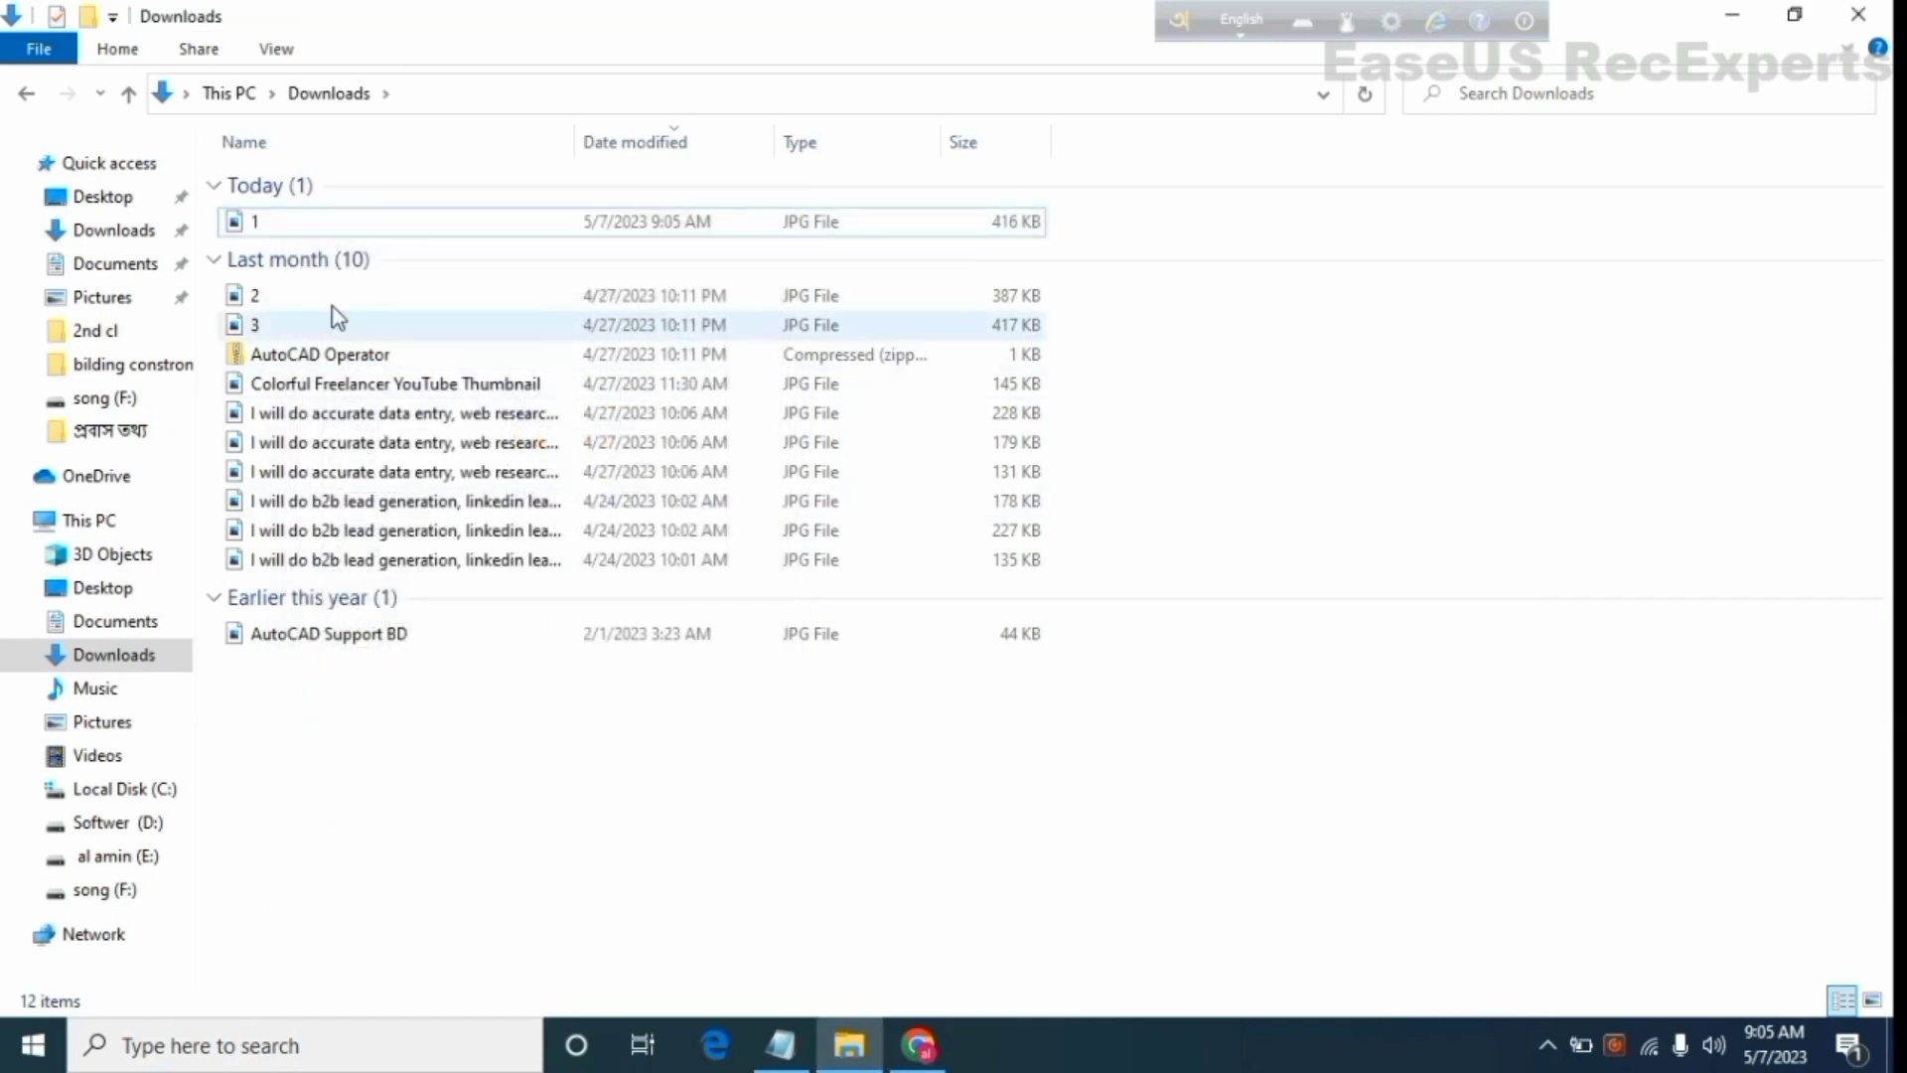
Reopen image 1's properties and copy the text of its Title
right_click(260, 228)
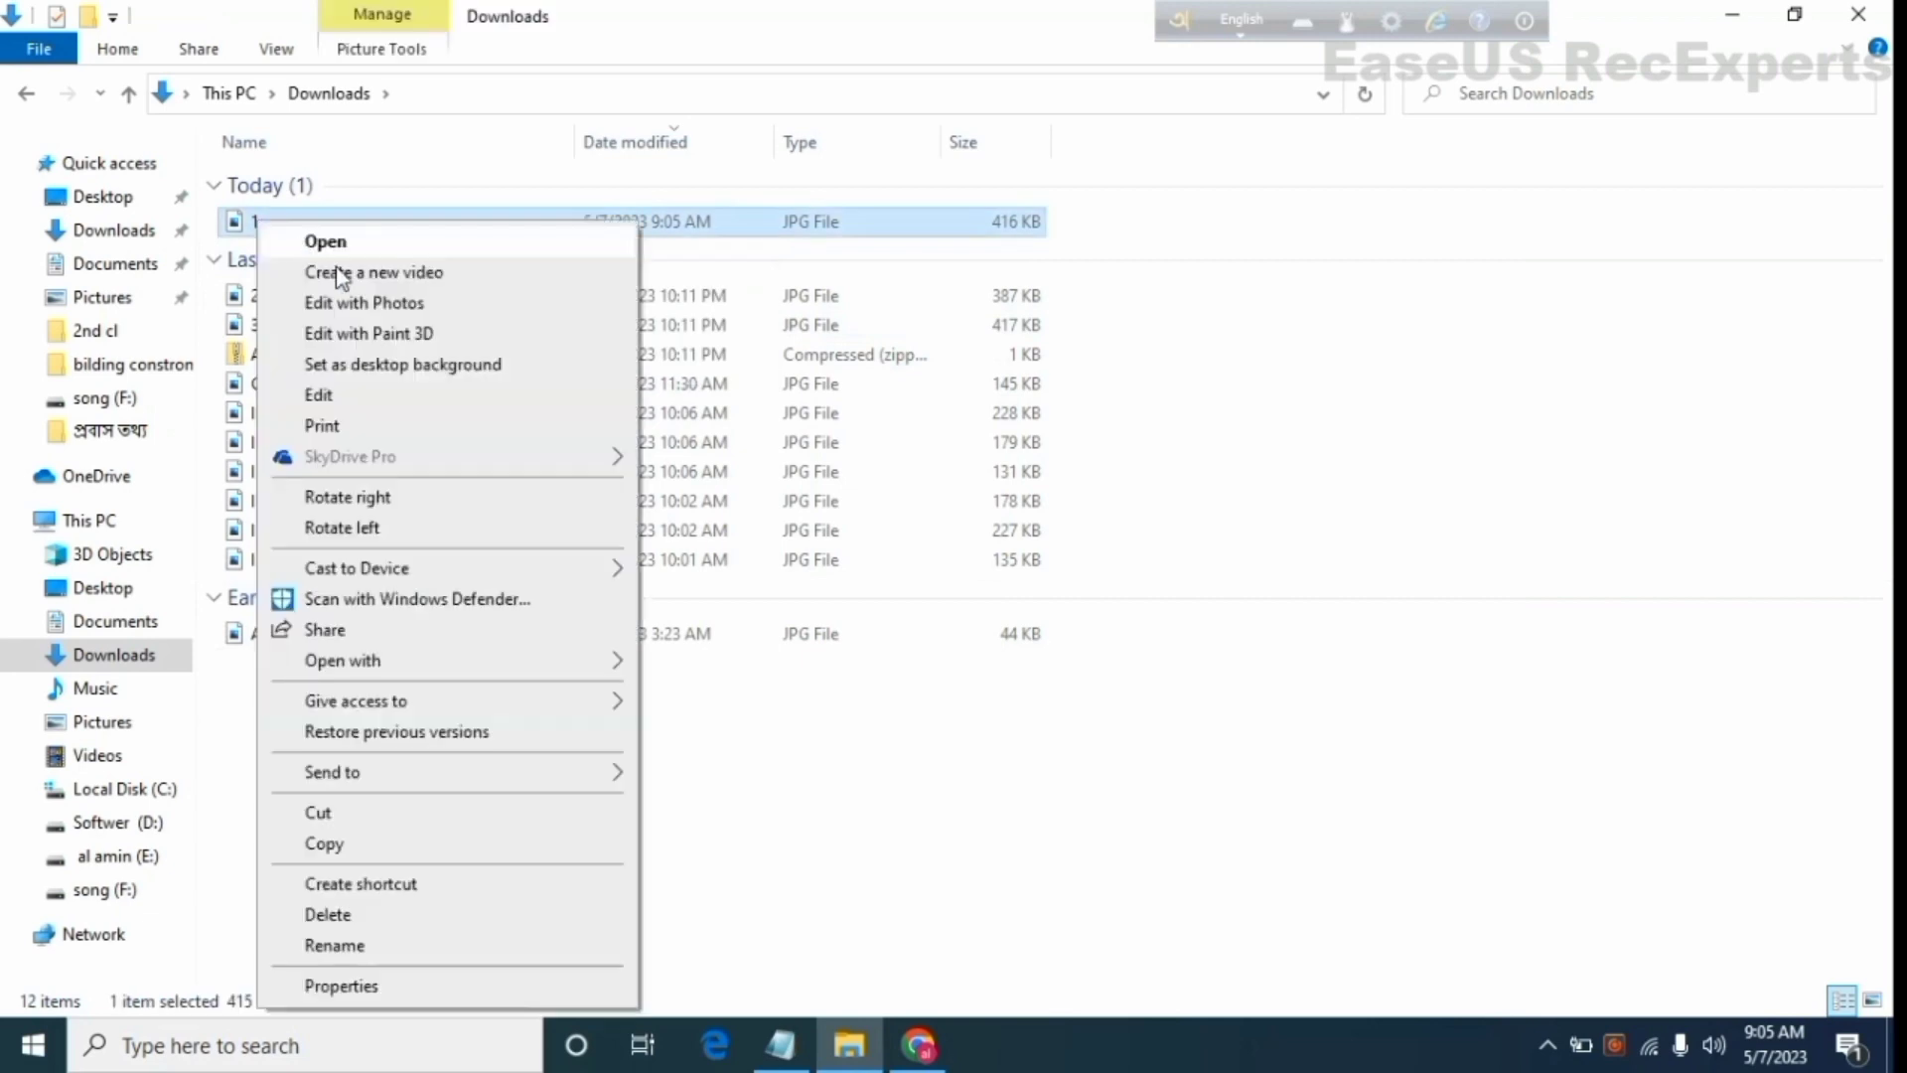
click(342, 985)
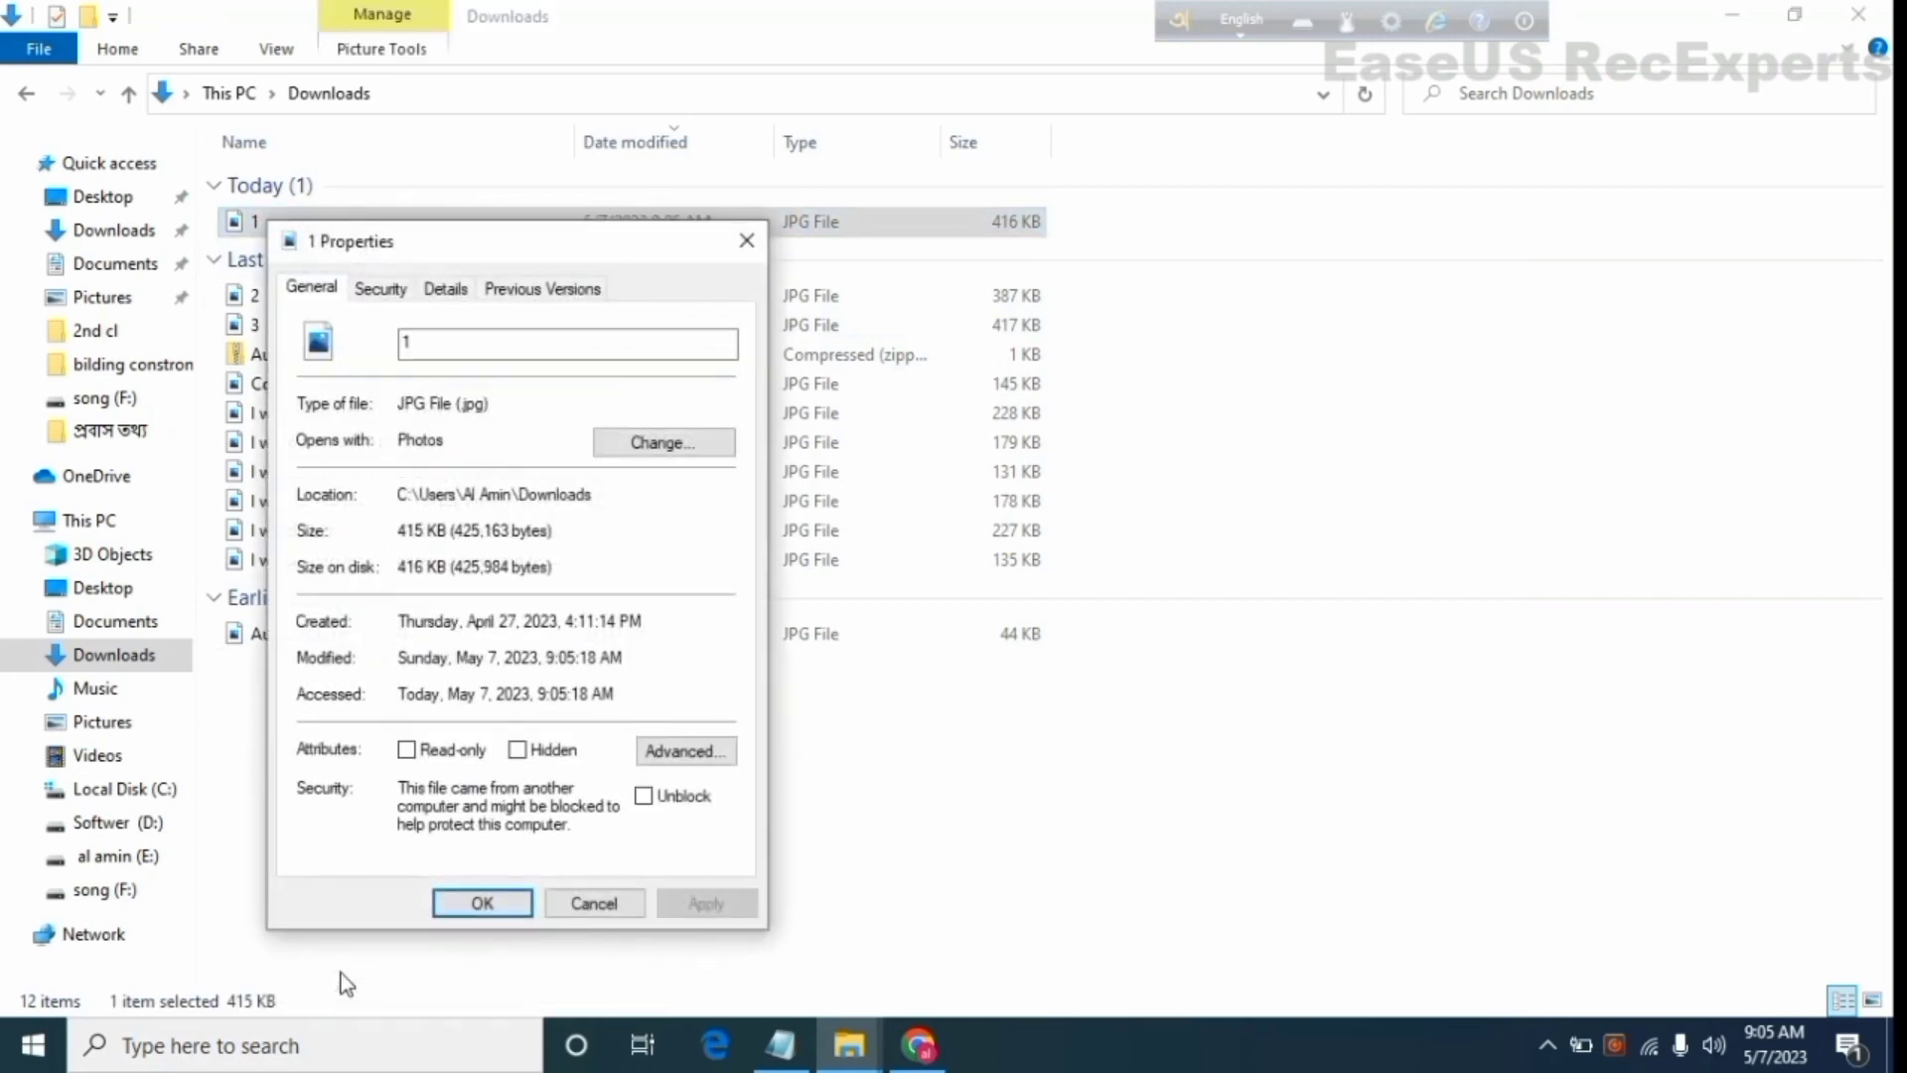
click(446, 289)
click(539, 395)
right_click(542, 396)
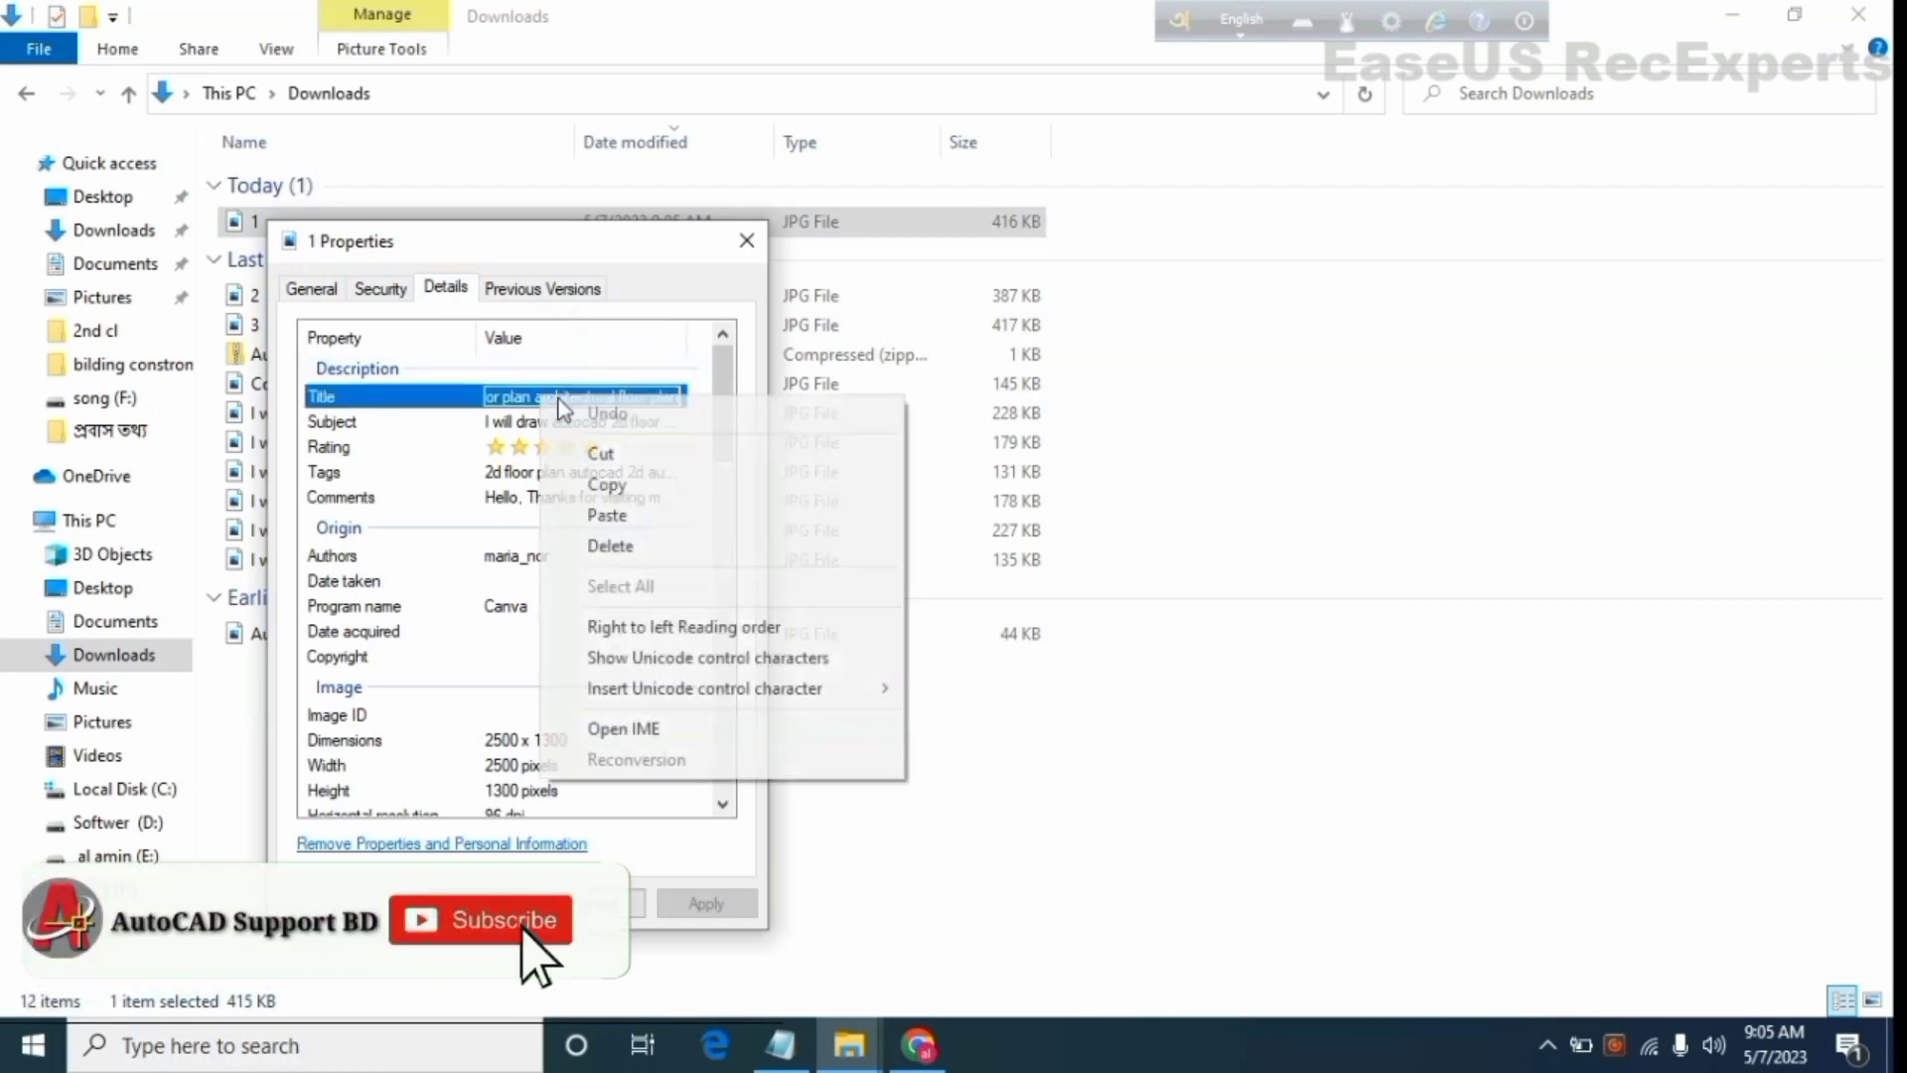
click(618, 485)
Rename the image file as "I will draw autocad 2d floor plan architectural floor plan" using the copied title, and confirm
click(311, 288)
click(438, 348)
double_click(408, 347)
right_click(407, 350)
click(492, 465)
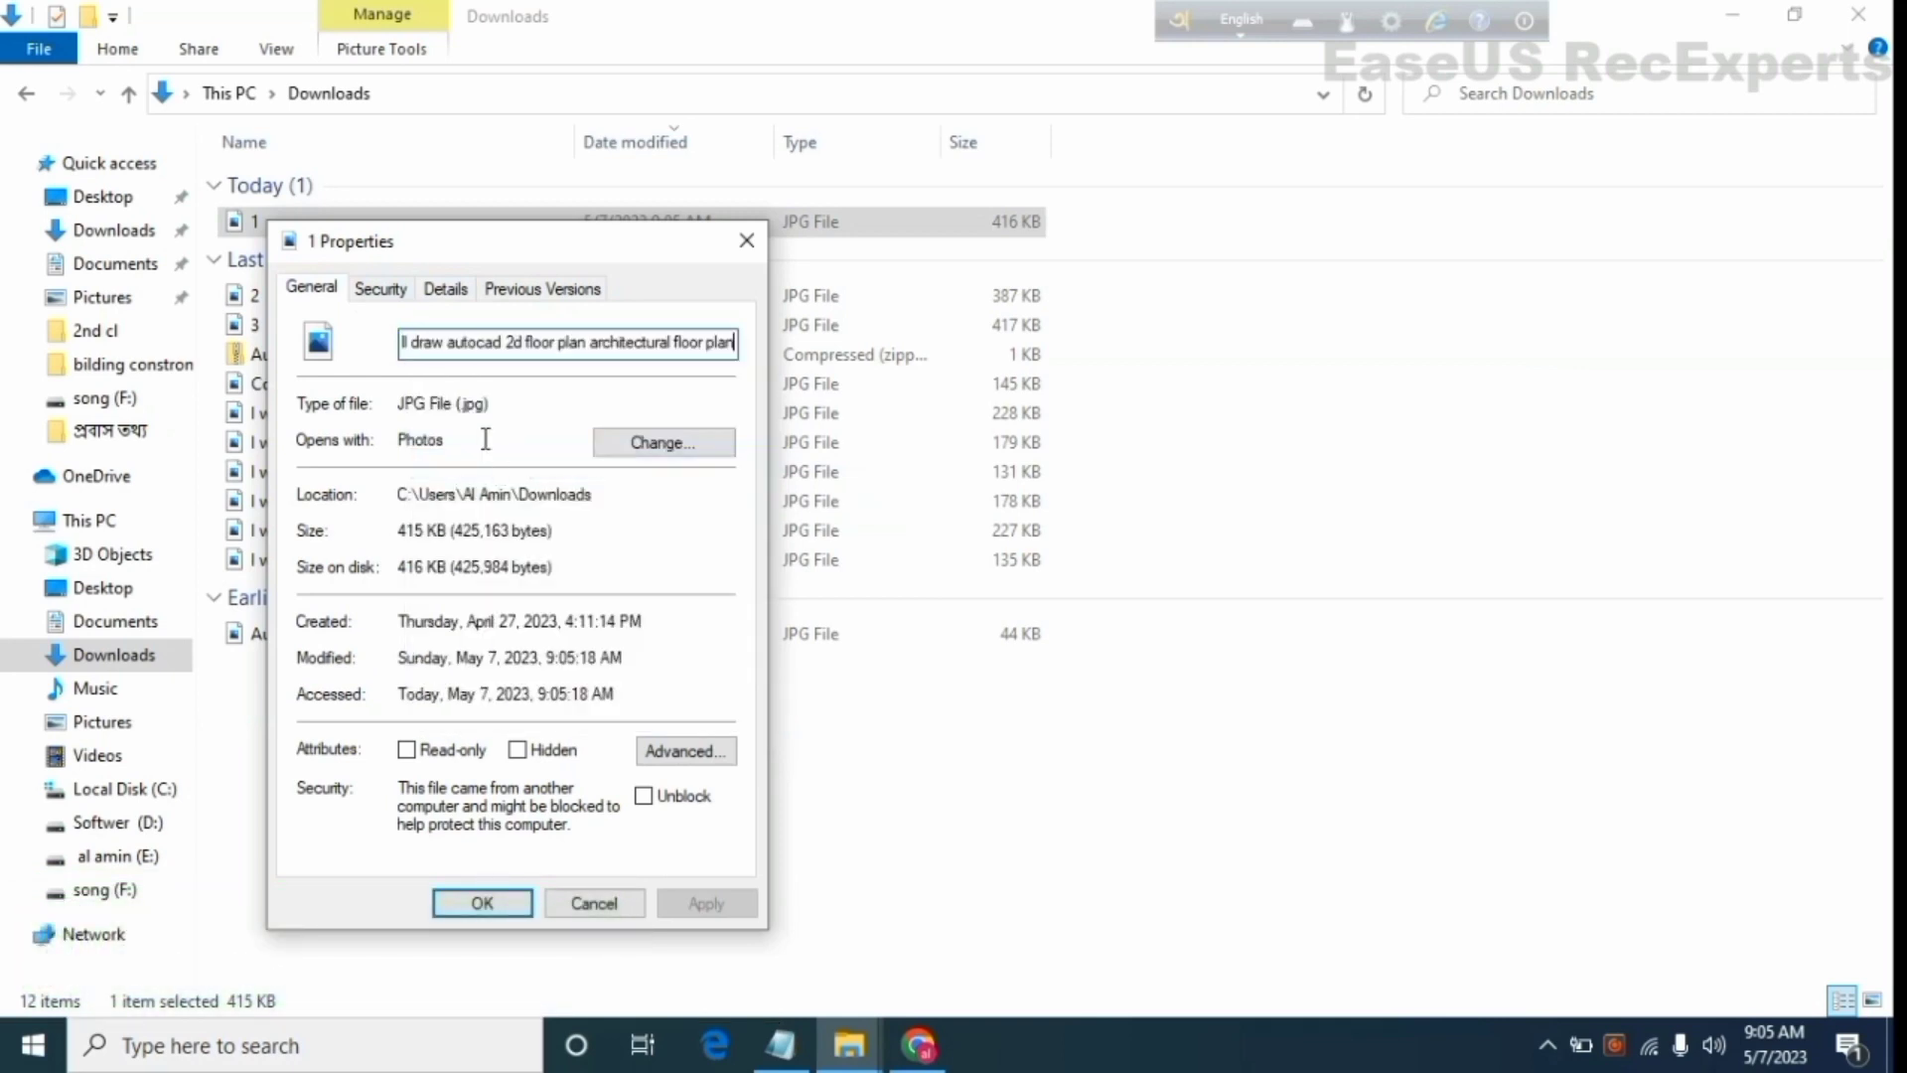
click(482, 903)
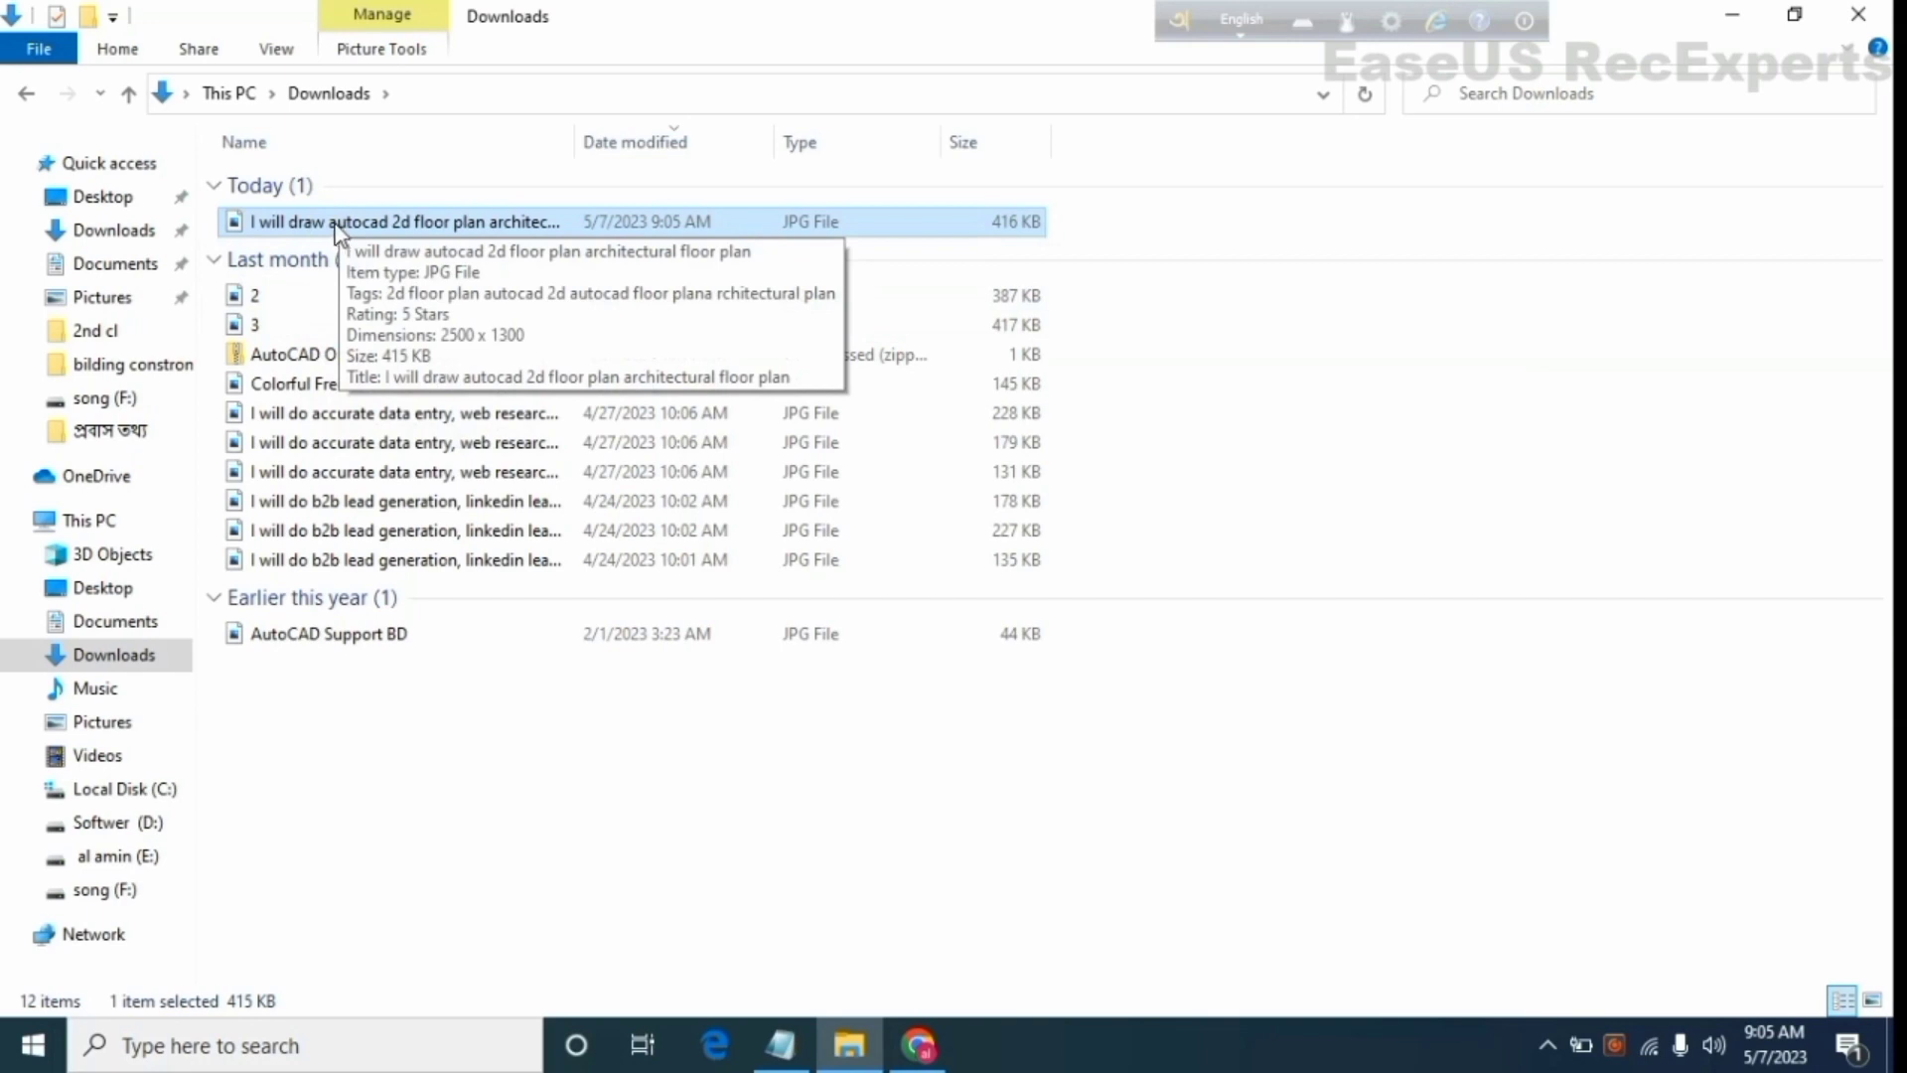
Review the renamed image's file name, Title and Subject in its properties and close them
right_click(279, 225)
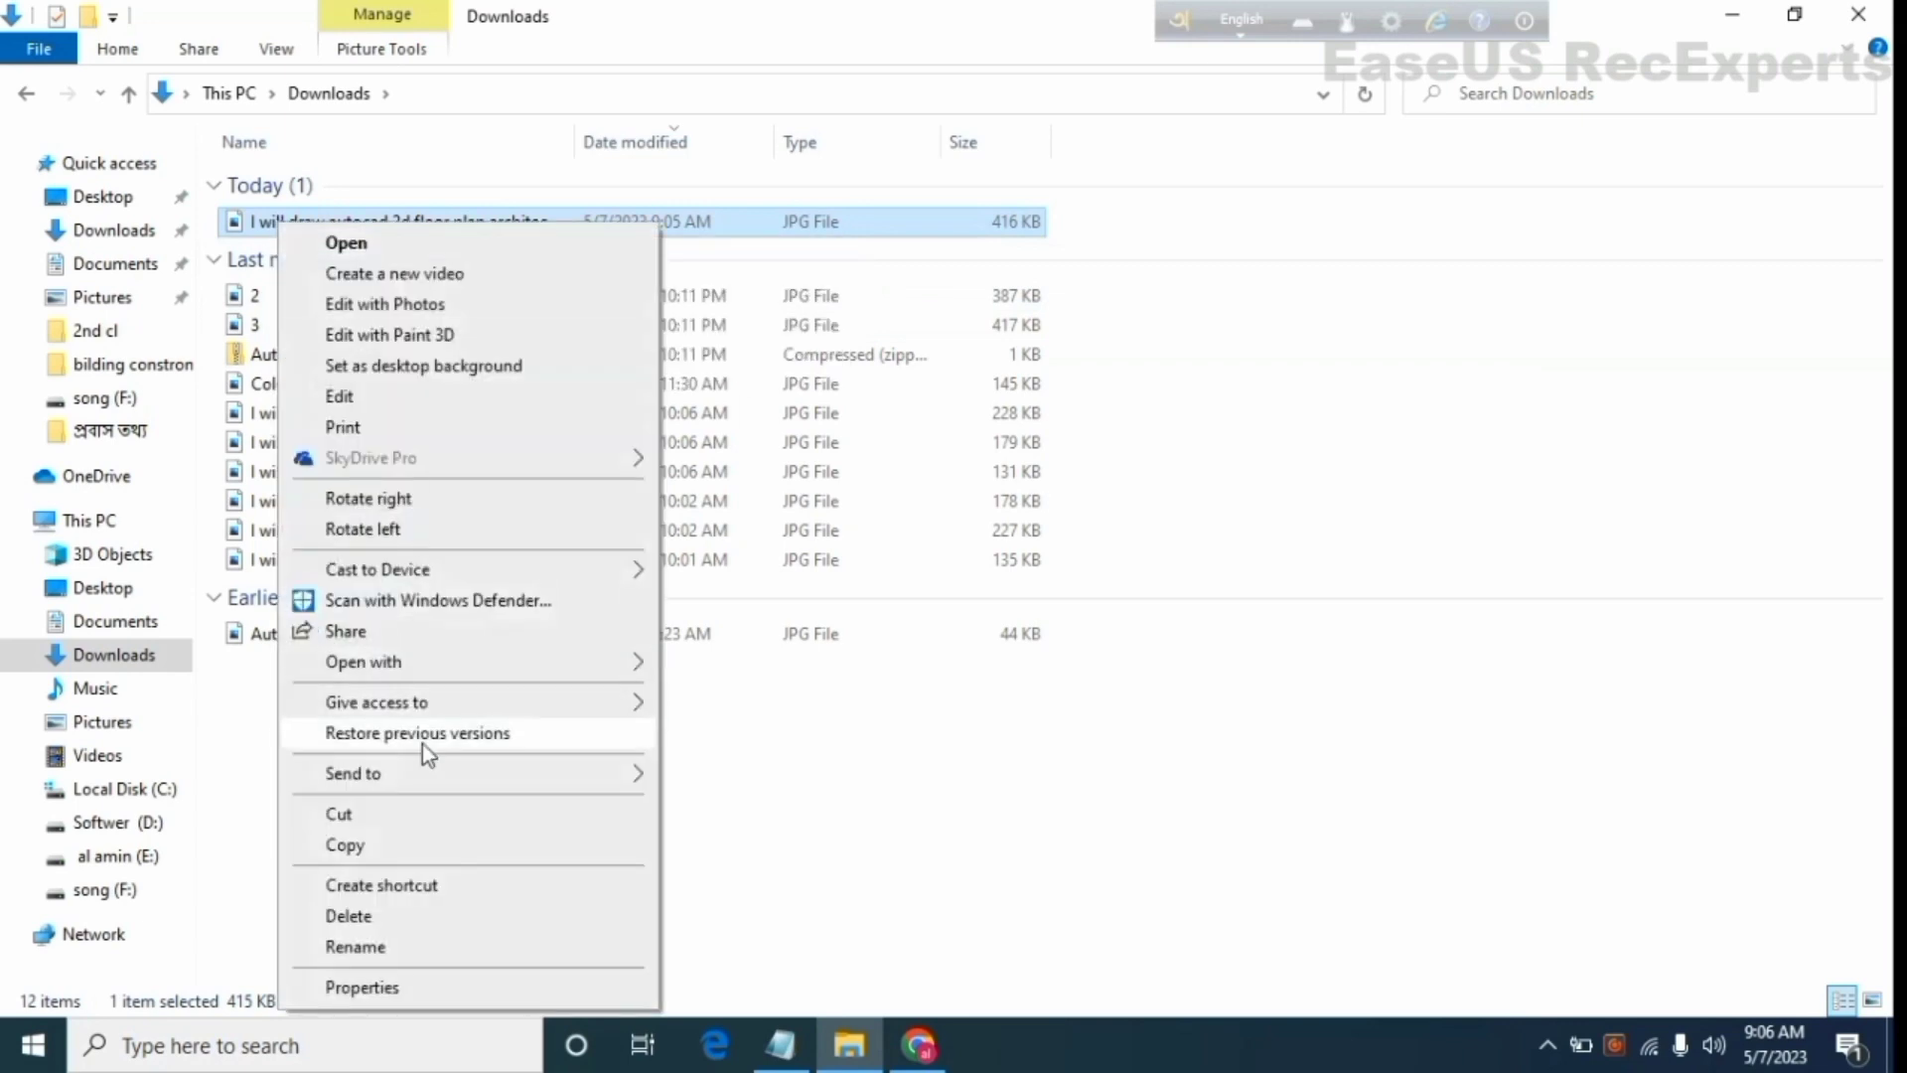
click(365, 988)
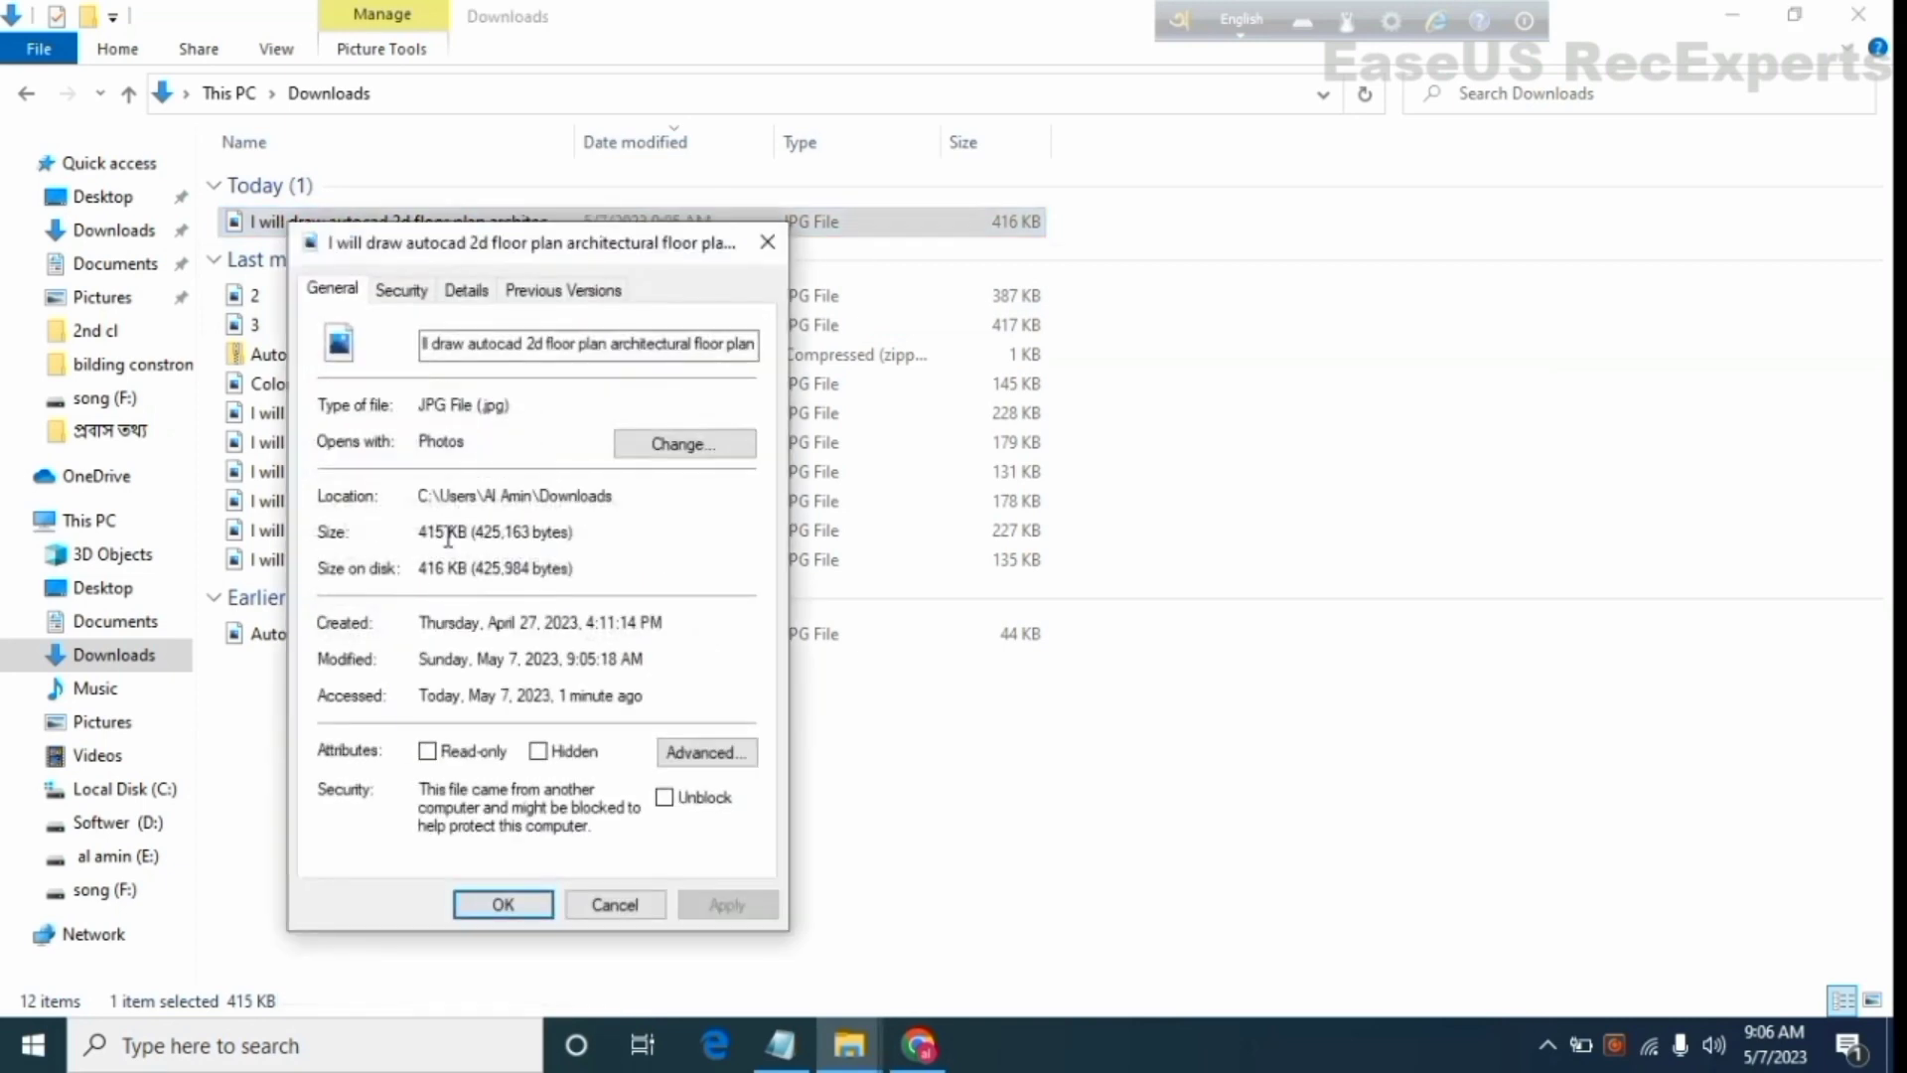
click(463, 348)
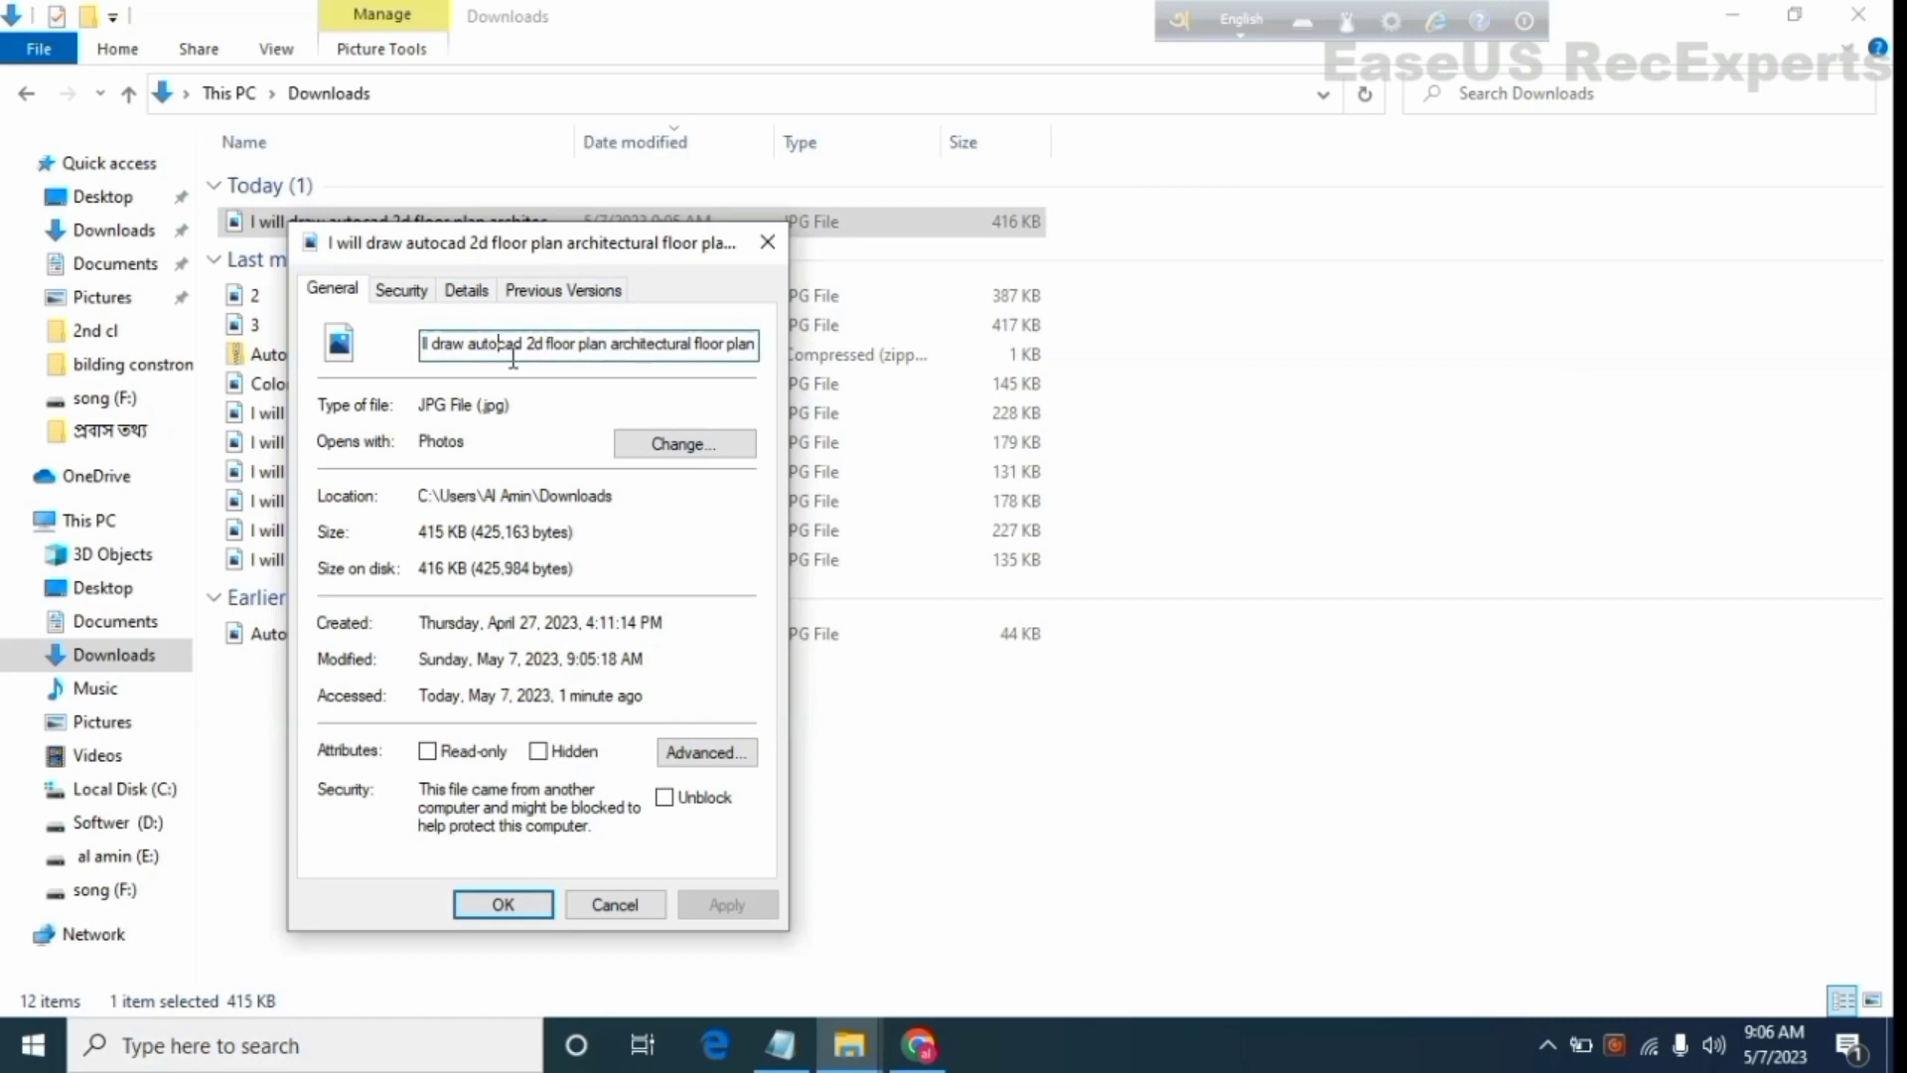
key(ctrl+a)
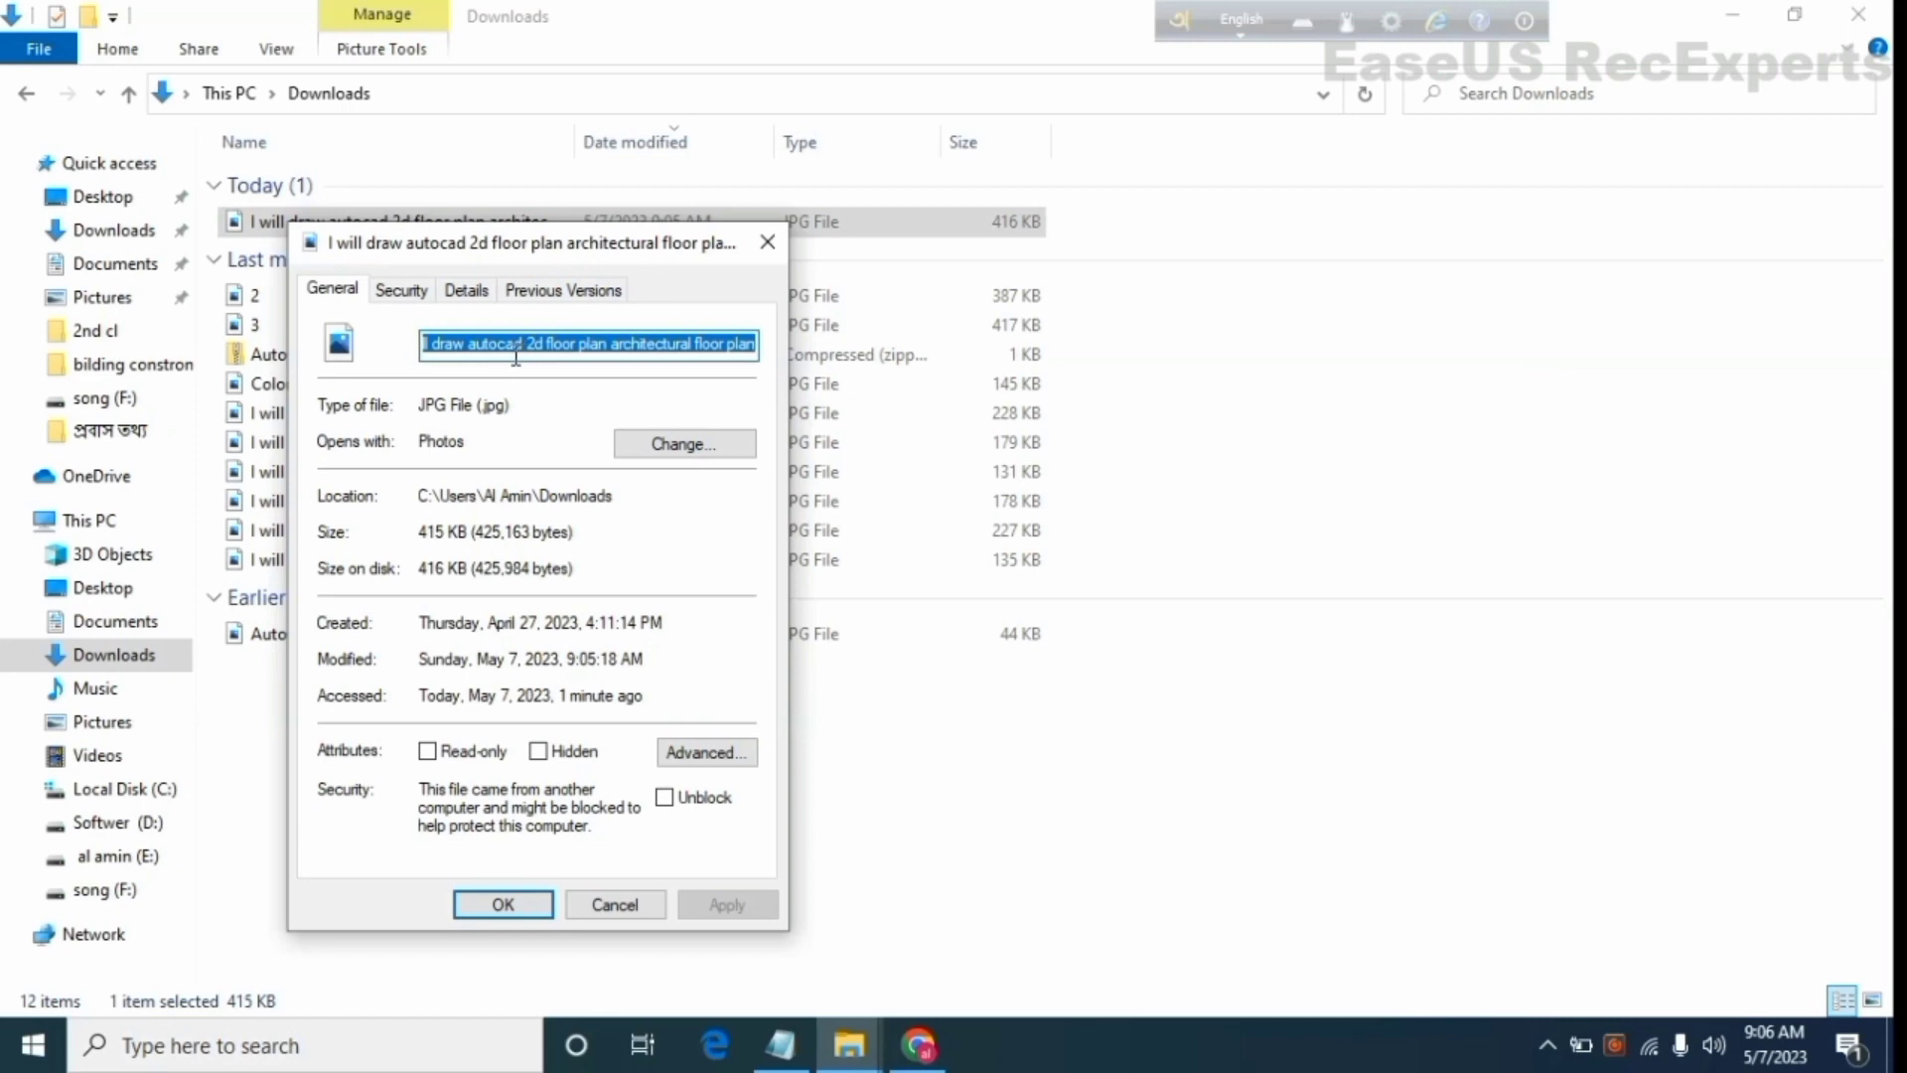
click(467, 290)
click(542, 397)
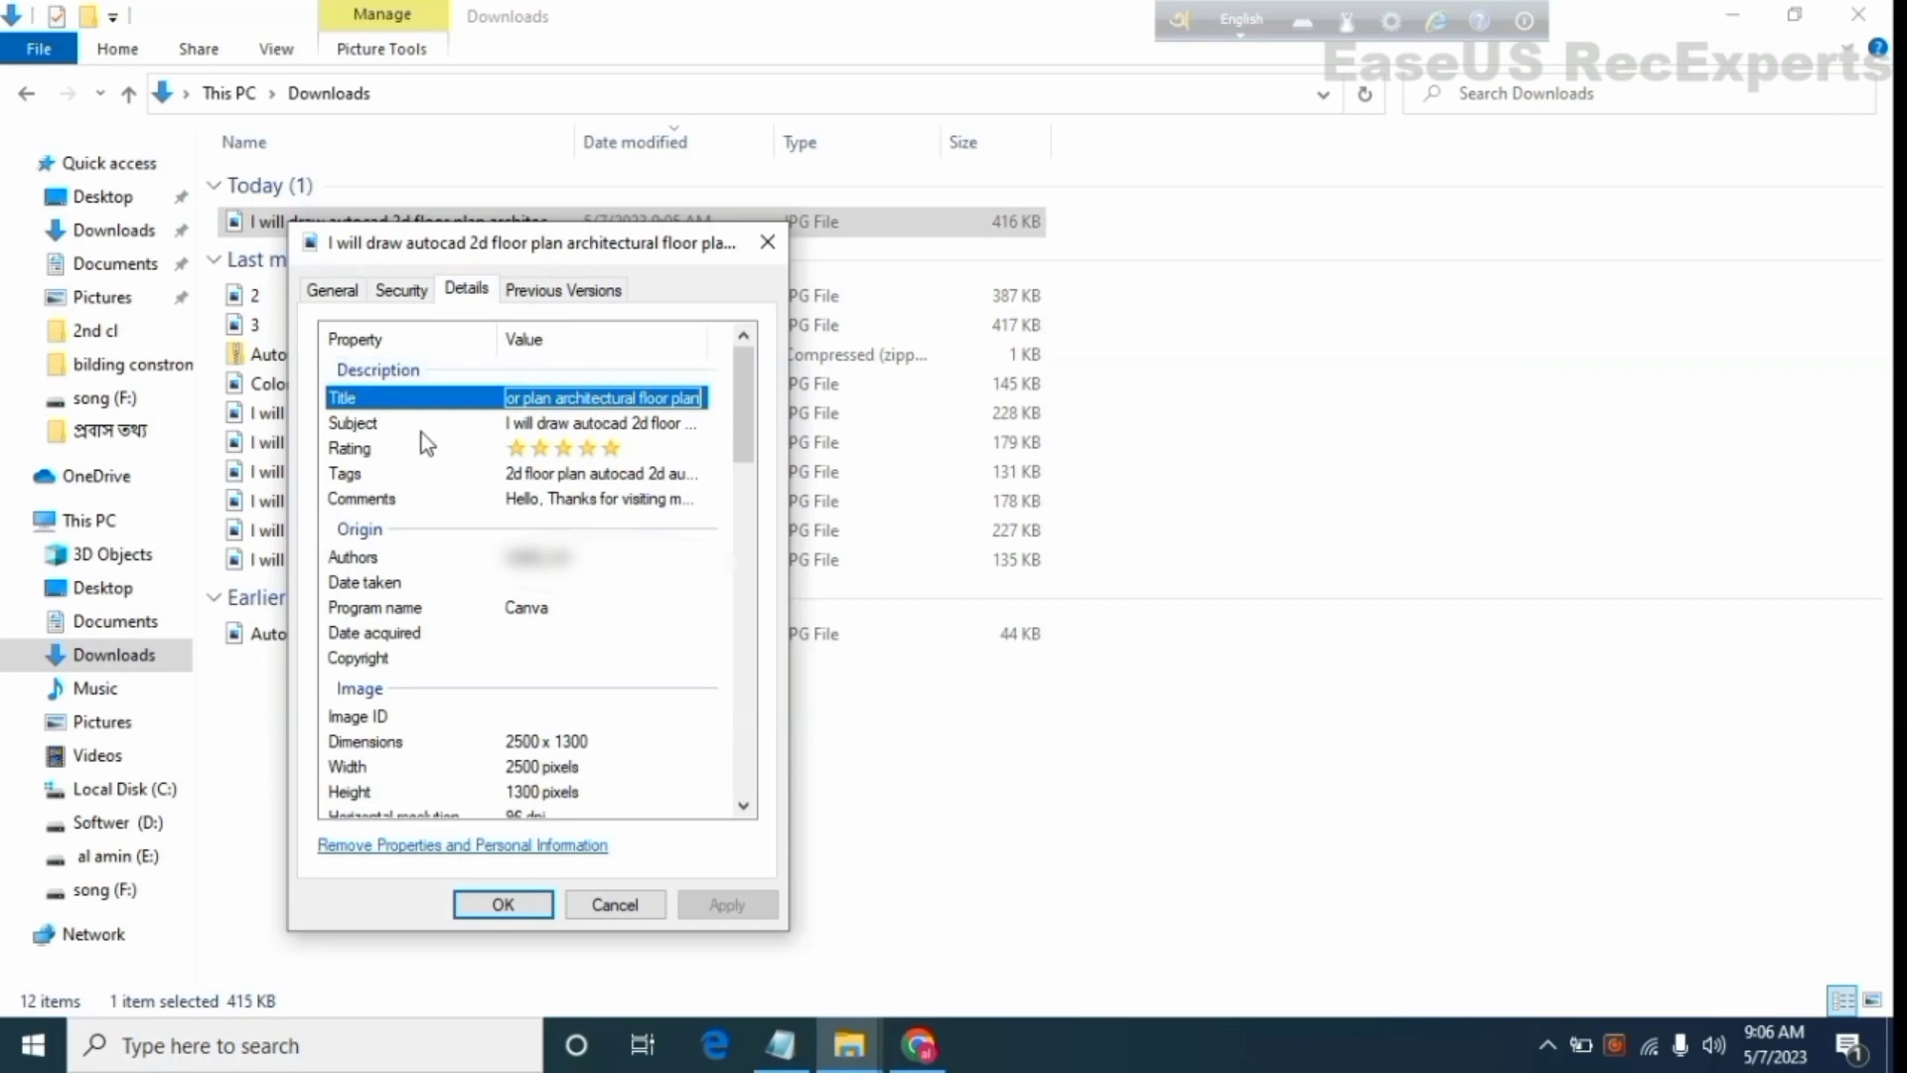
click(547, 424)
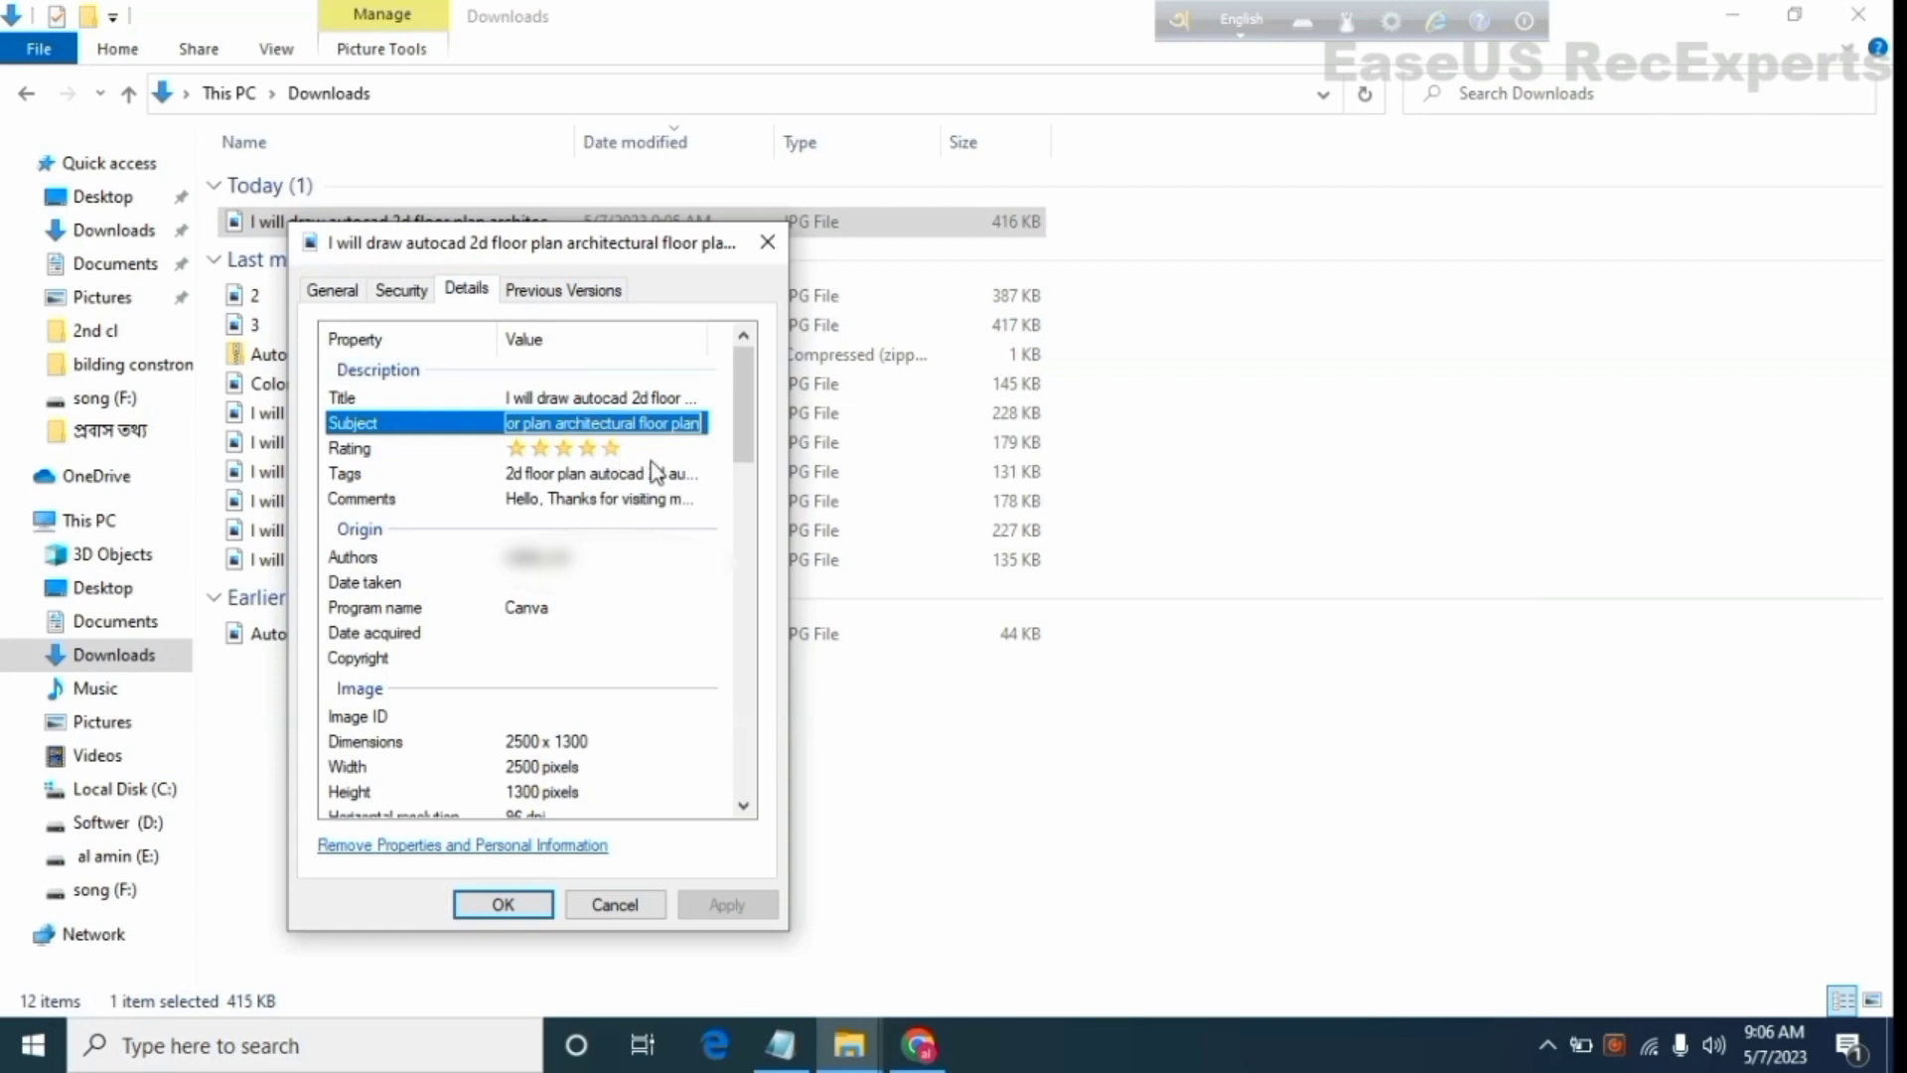
click(522, 903)
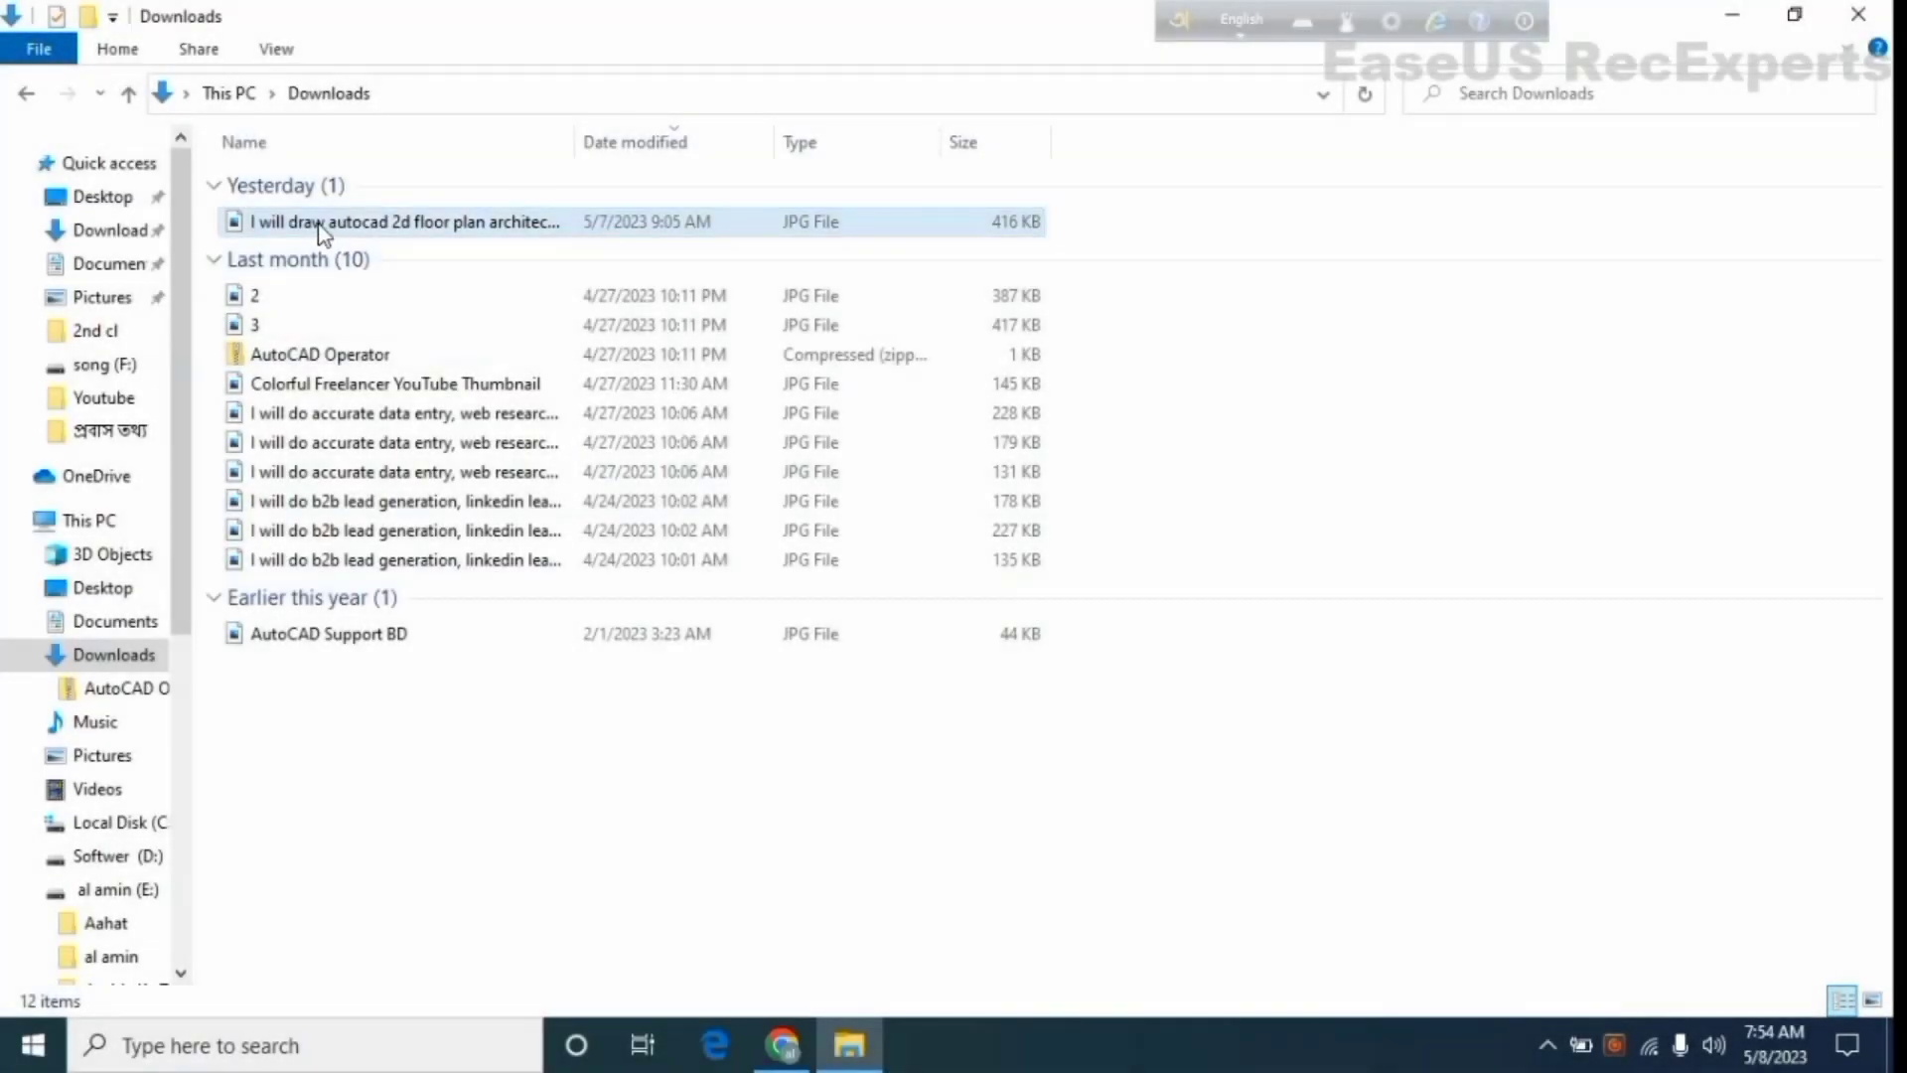
Open the image "I will draw autocad 2d floor plan architectural floor plan" from the Downloads folder for viewing
mouse_move(494, 220)
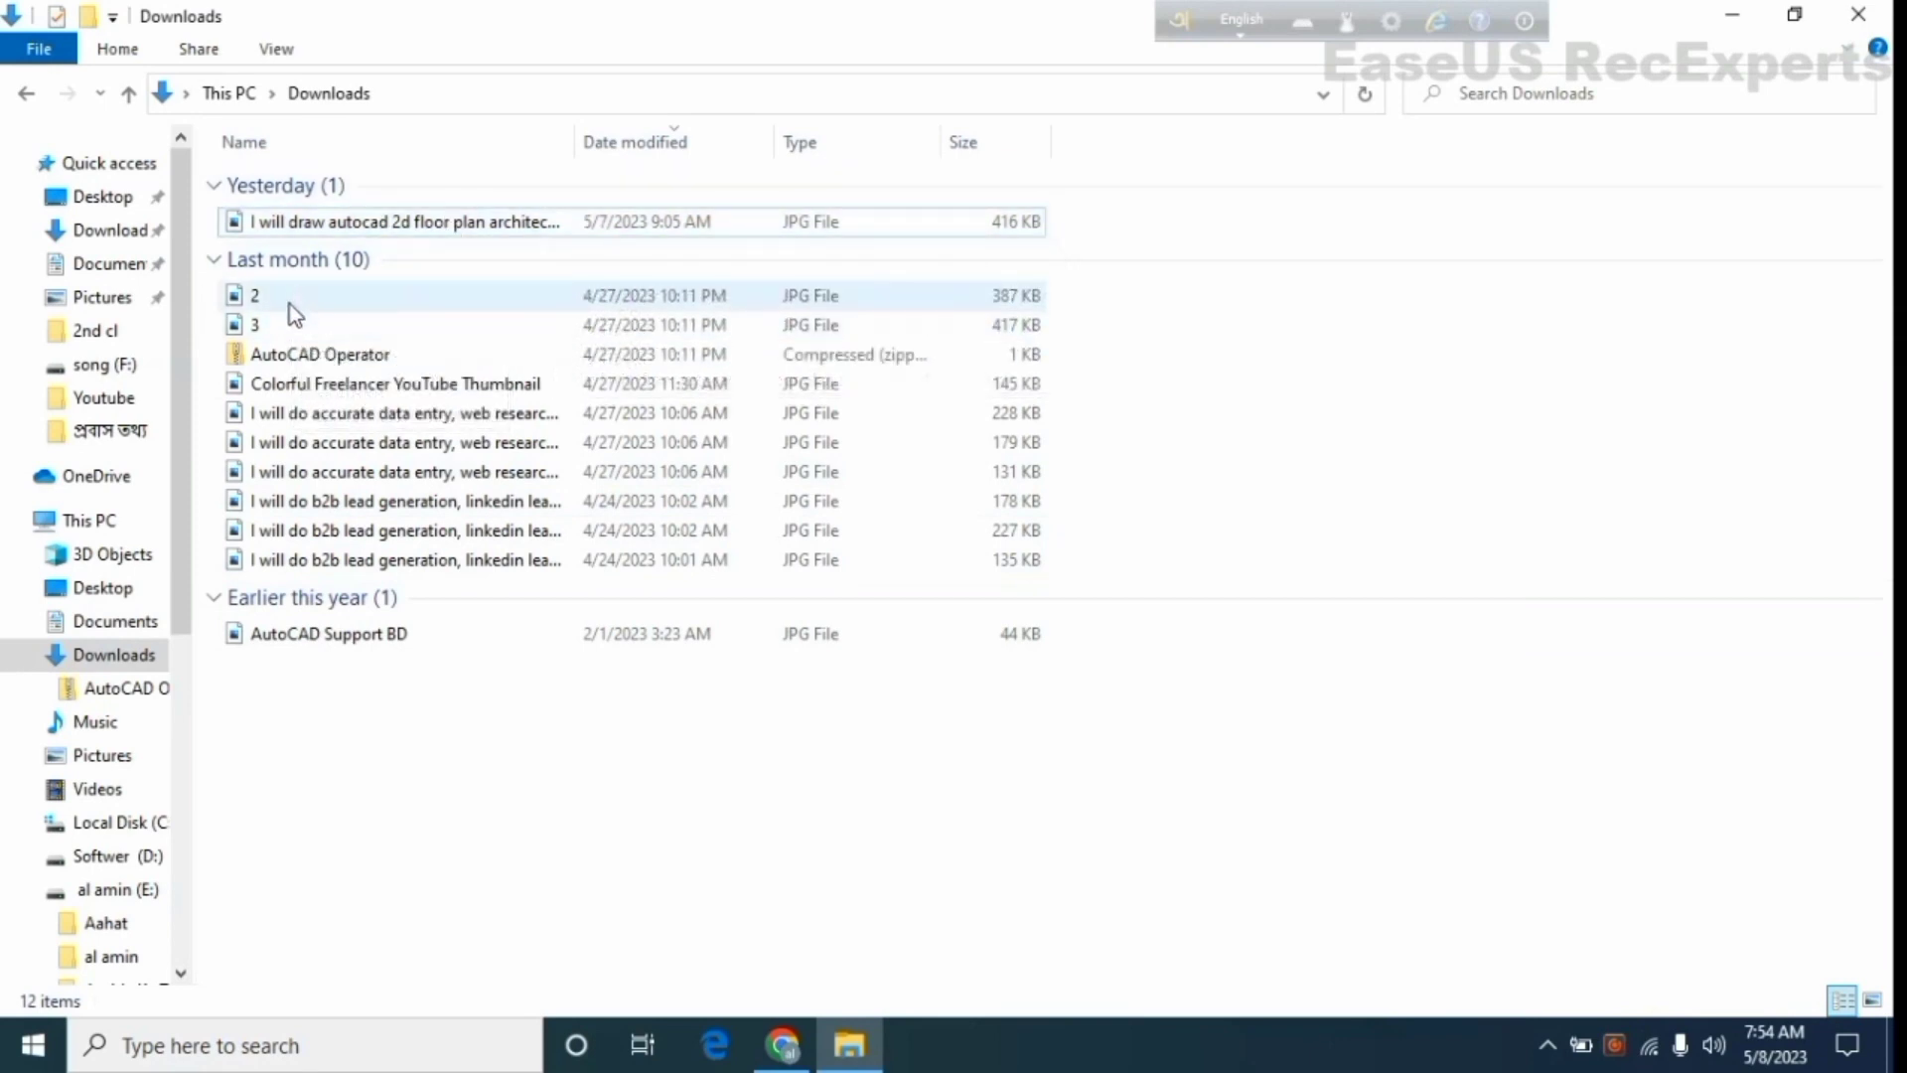
drag(209, 221, 264, 326)
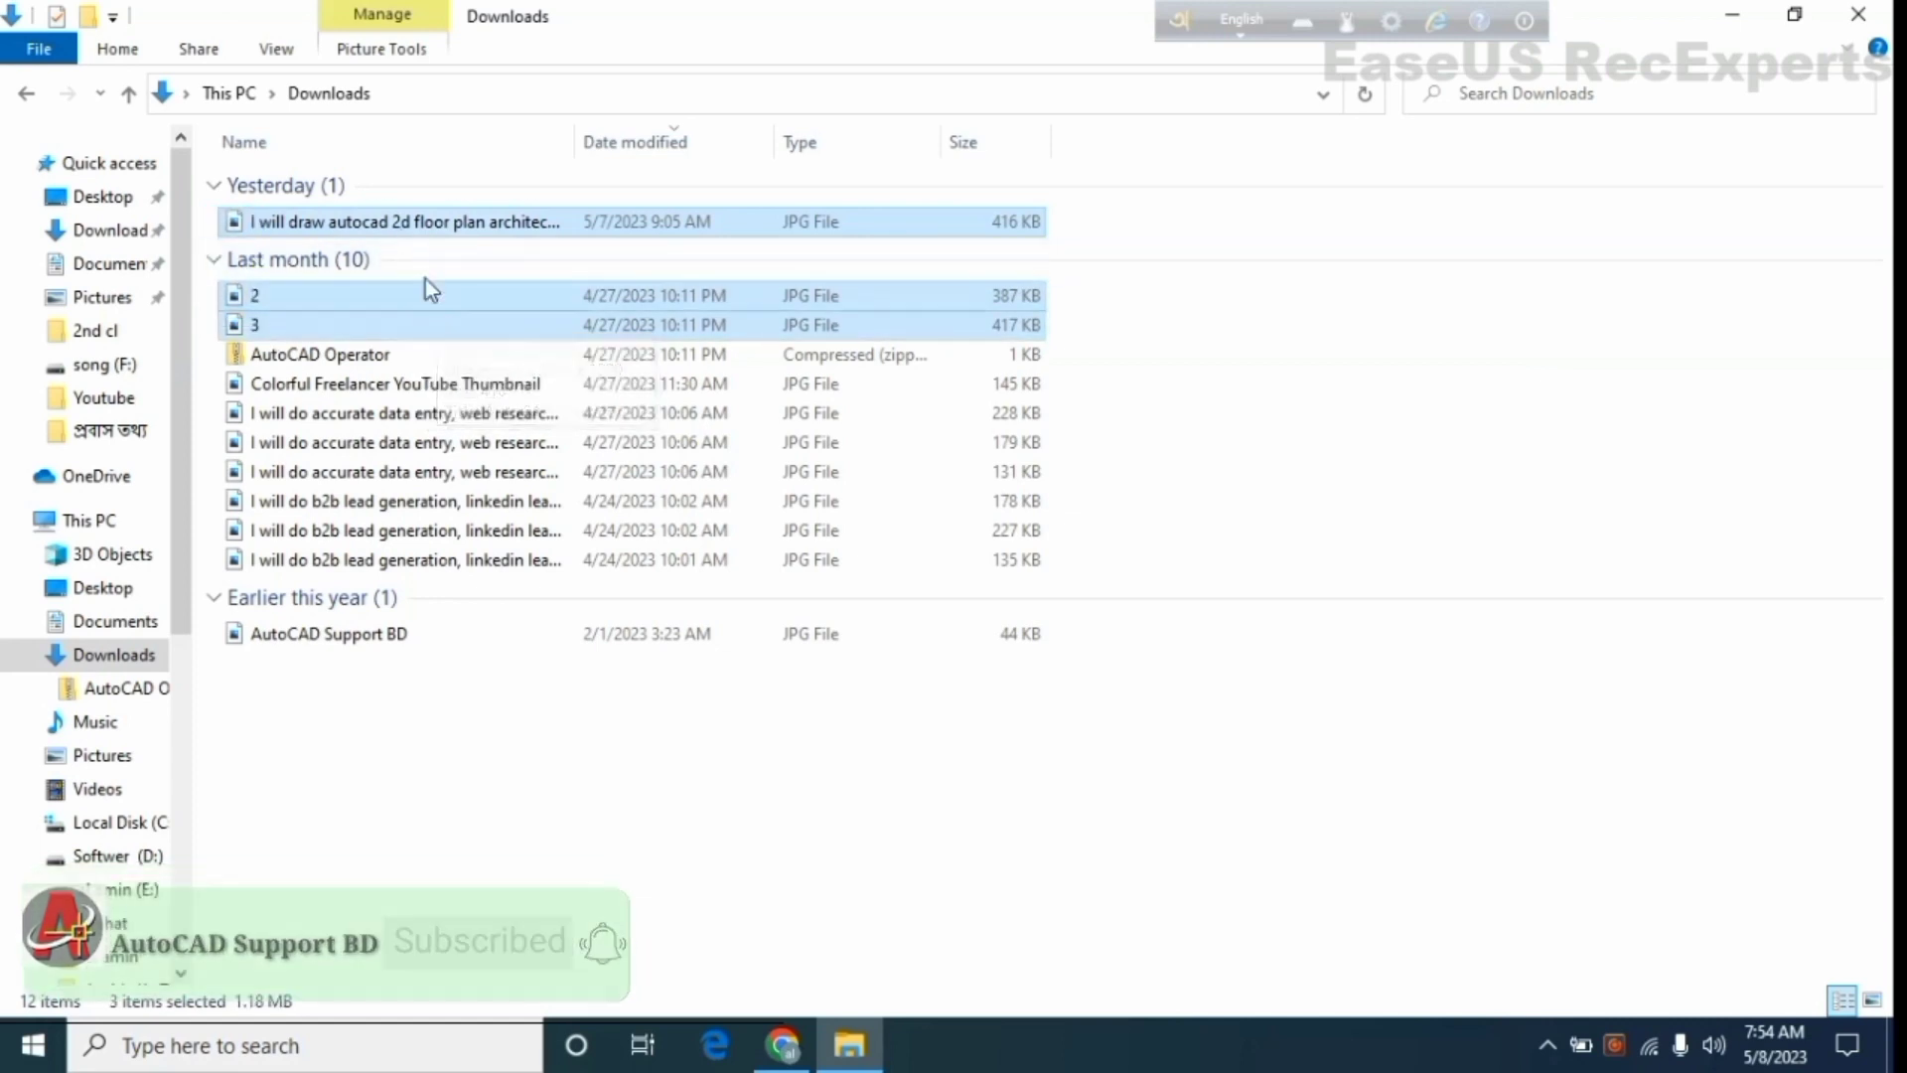
click(379, 222)
double_click(379, 224)
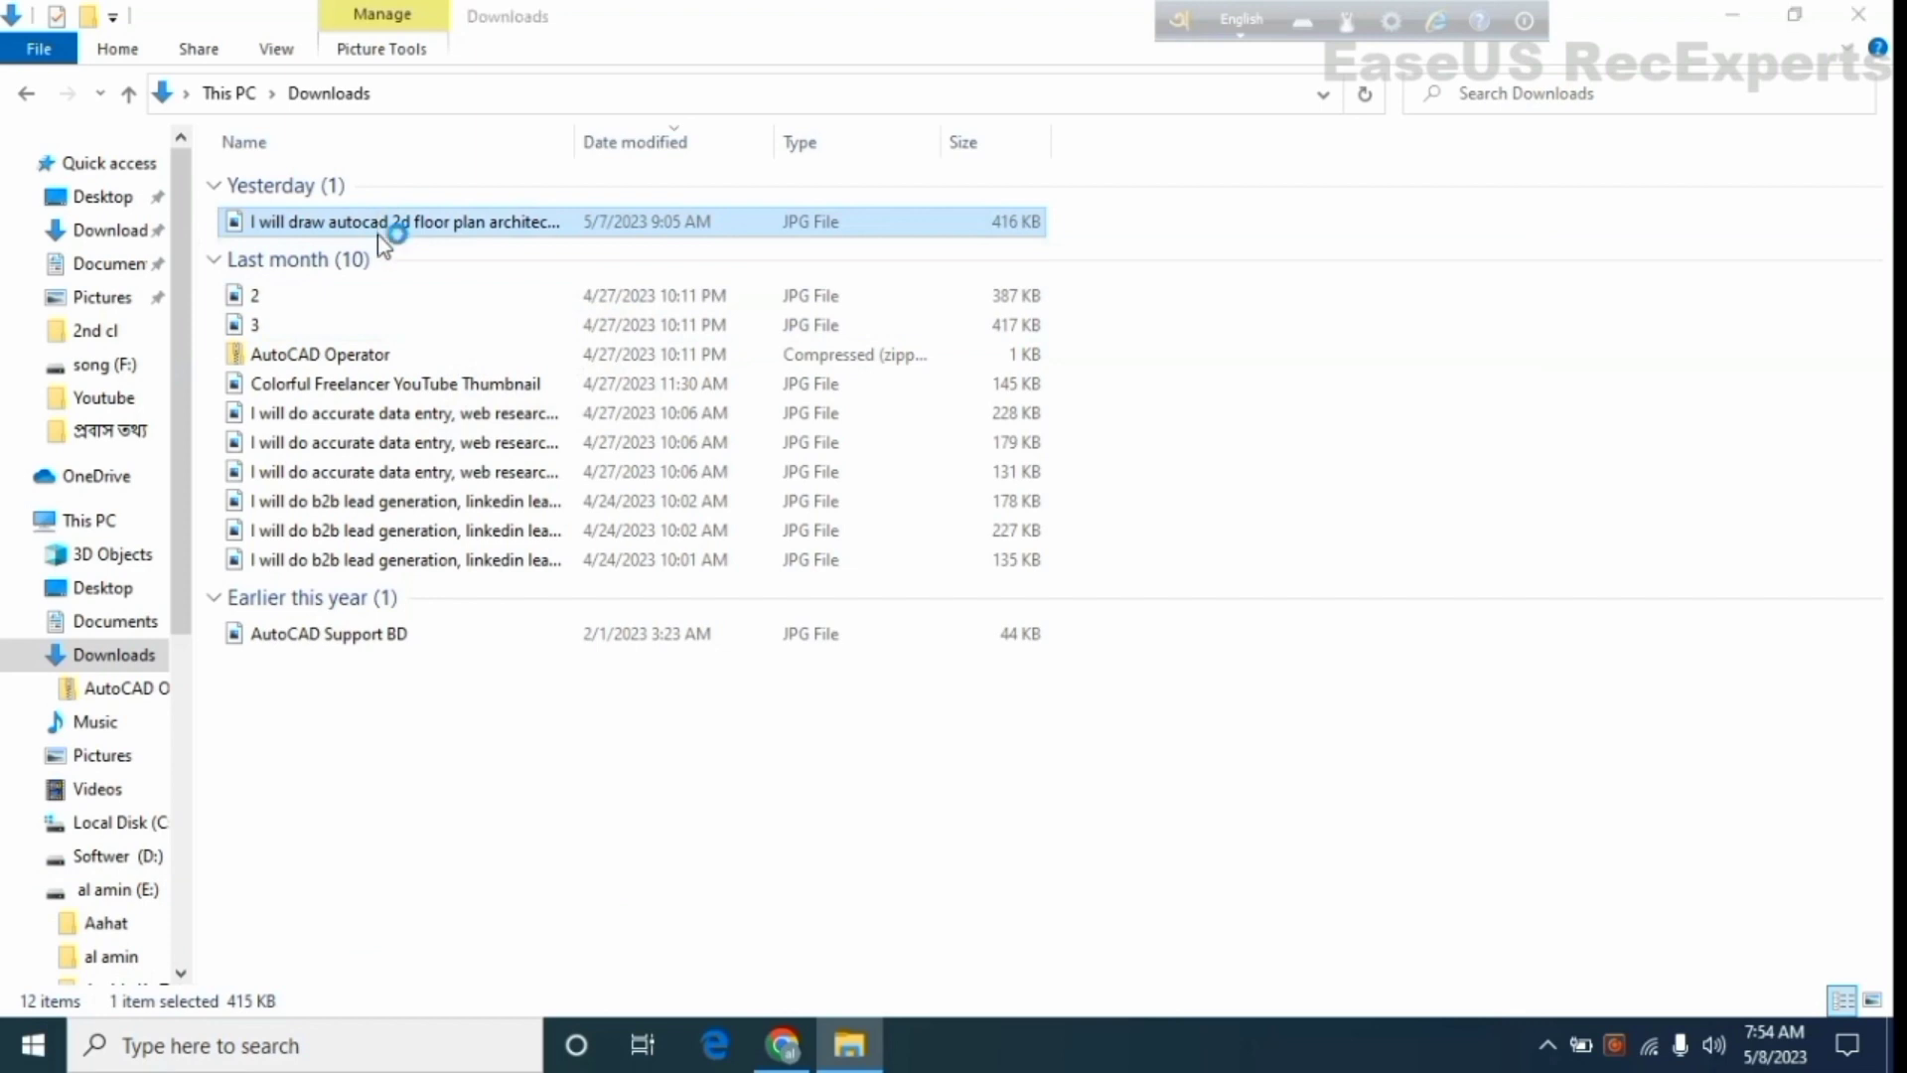